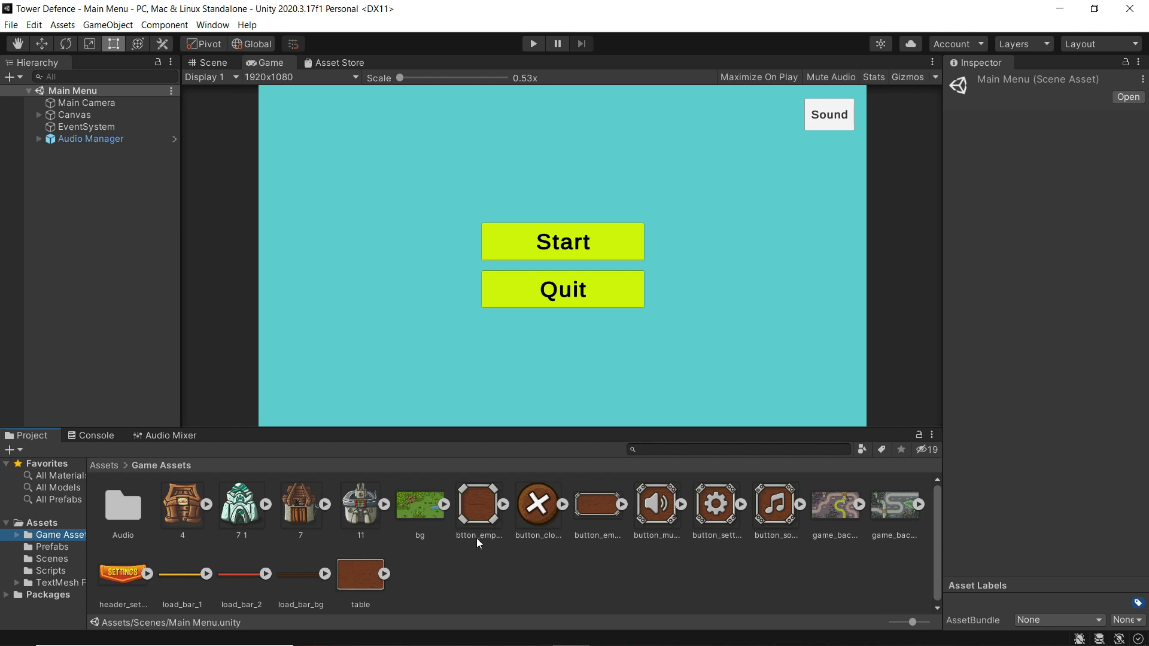
# - Expand Canvas in the Hierarchy and select its Background object
pyautogui.click(37, 114)
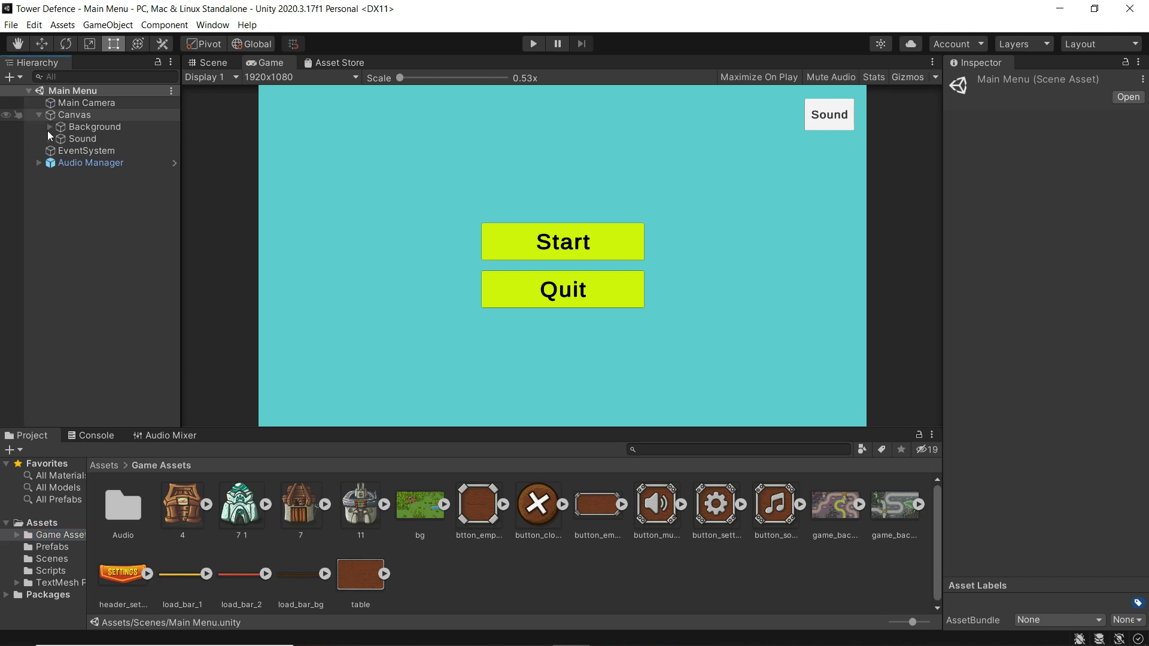
pyautogui.click(87, 129)
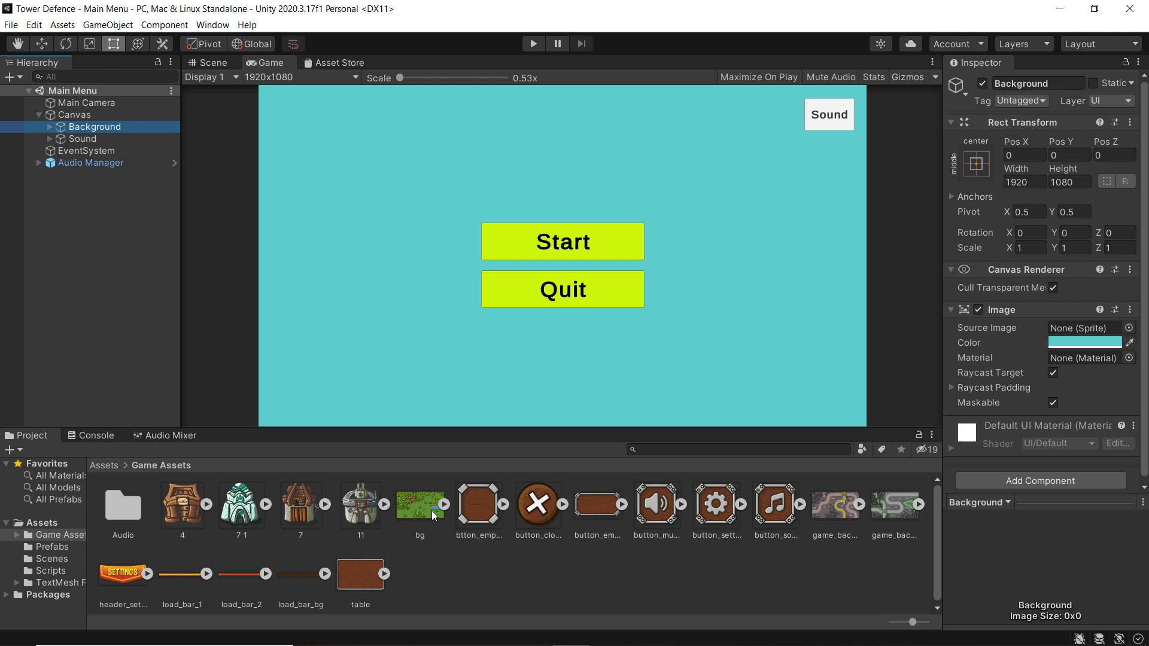
# - Give the Background image the bg sprite with a white FFFFFF tint
pyautogui.moveTo(416, 511); pyautogui.dragTo(1058, 327)
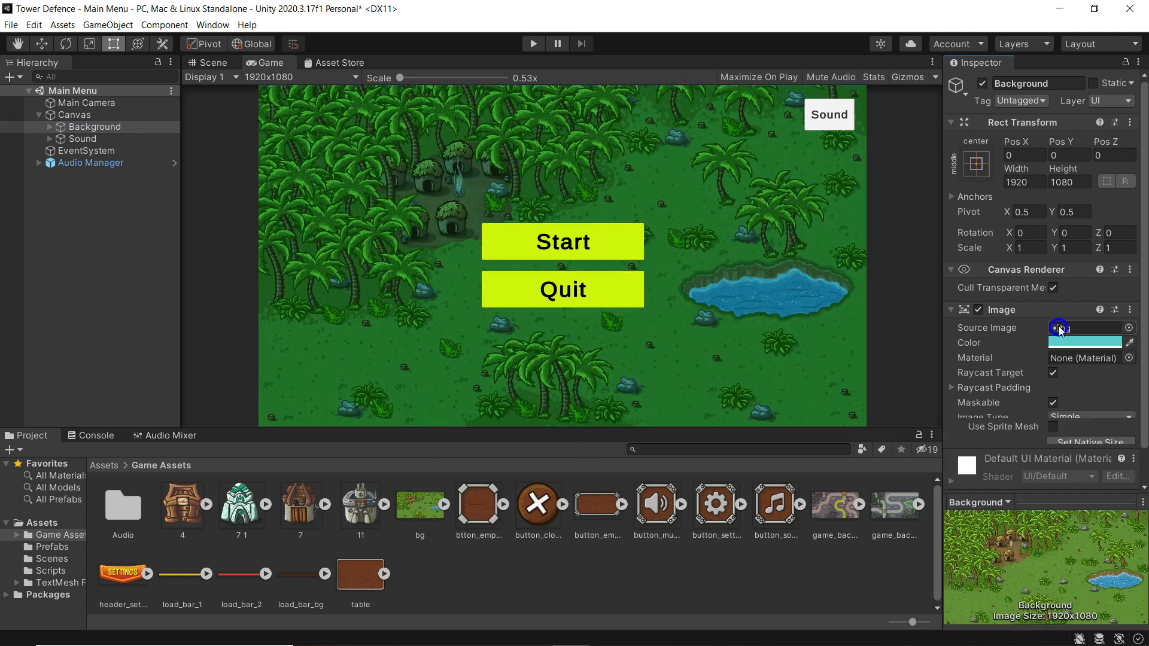
pyautogui.click(1071, 342)
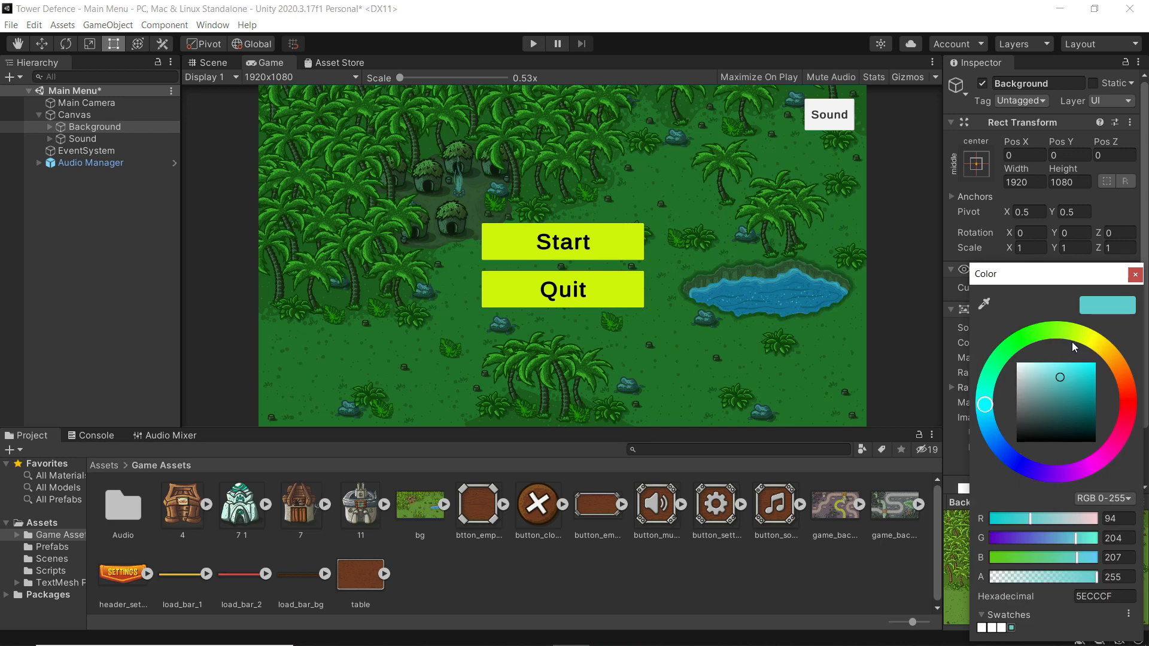
pyautogui.moveTo(1044, 376); pyautogui.dragTo(989, 353)
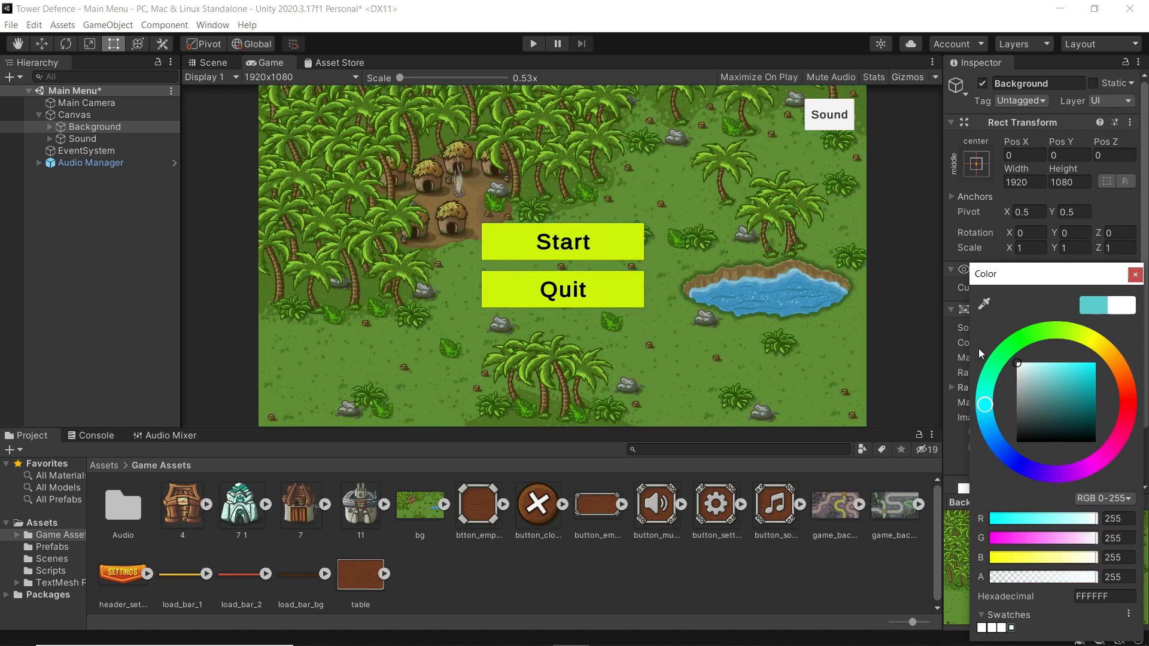
pyautogui.click(1134, 276)
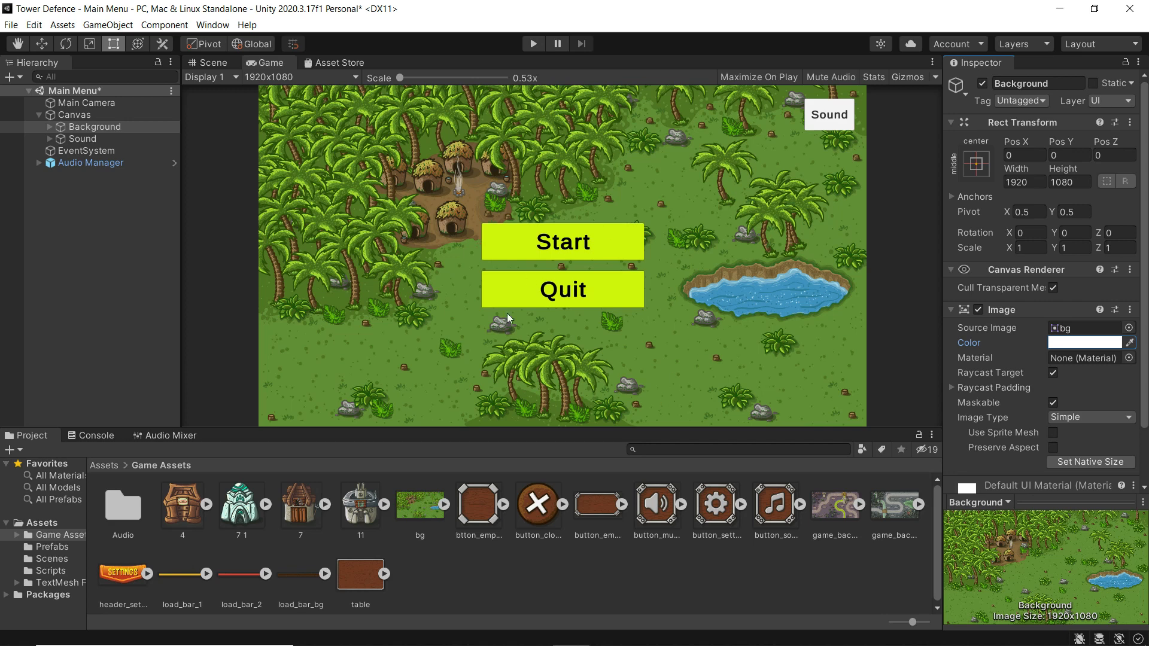
pyautogui.click(47, 129)
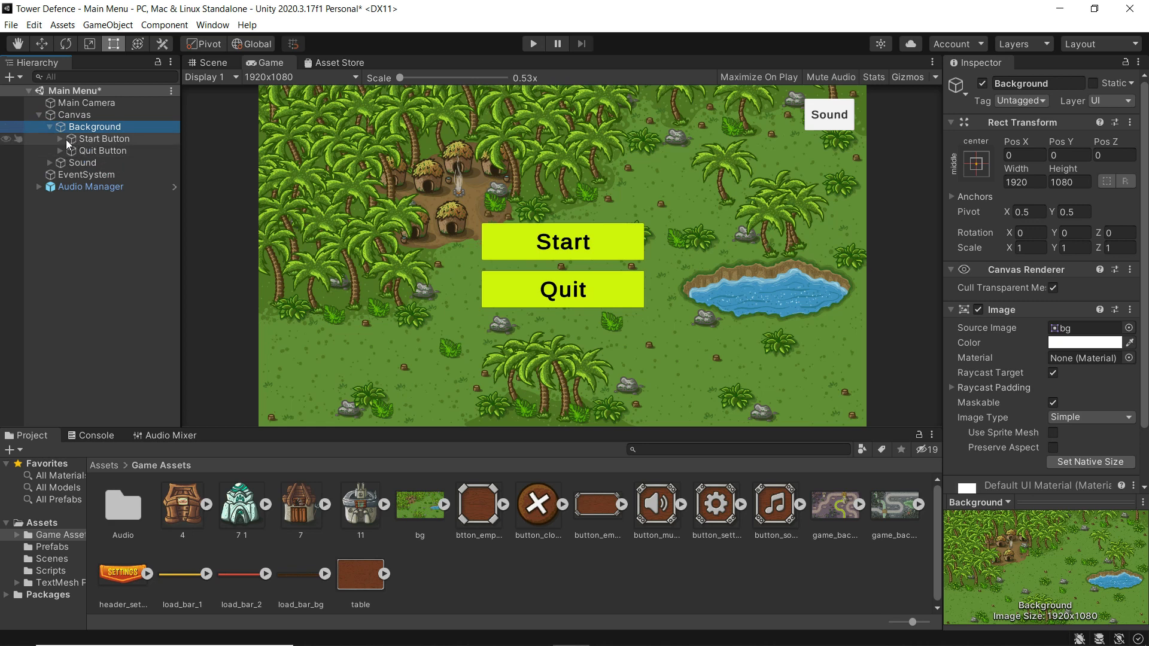
# - Assign the button_empty sprite to the Start Button and Quit Button images
pyautogui.click(86, 138)
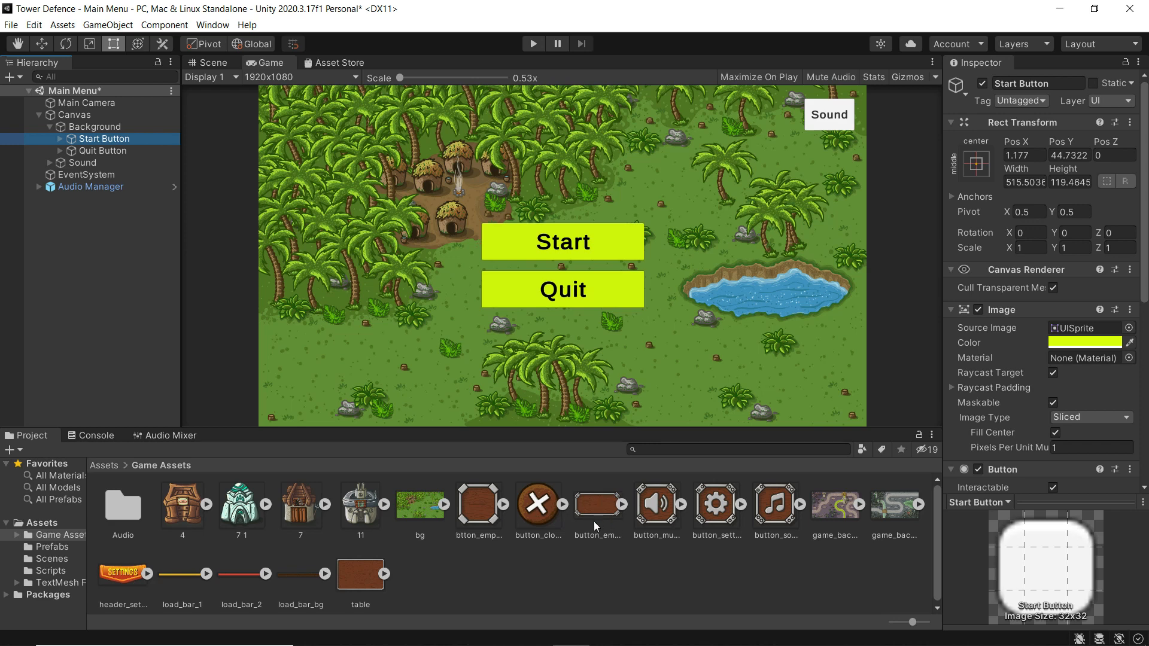
pyautogui.moveTo(595, 510); pyautogui.dragTo(1073, 331)
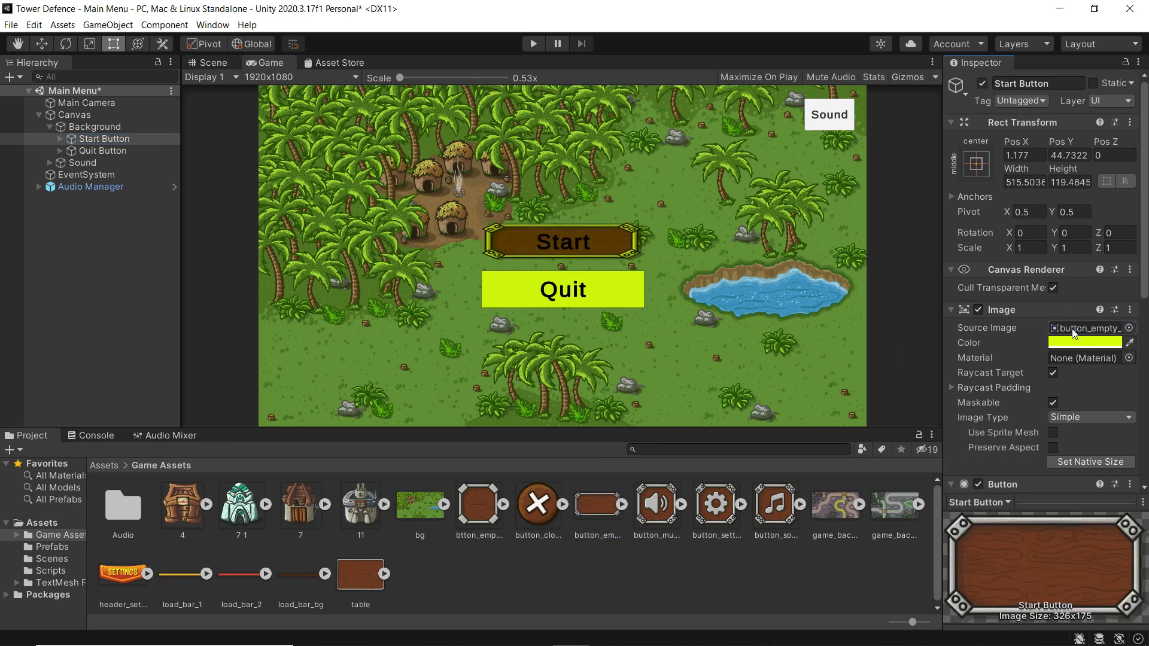
pyautogui.click(100, 151)
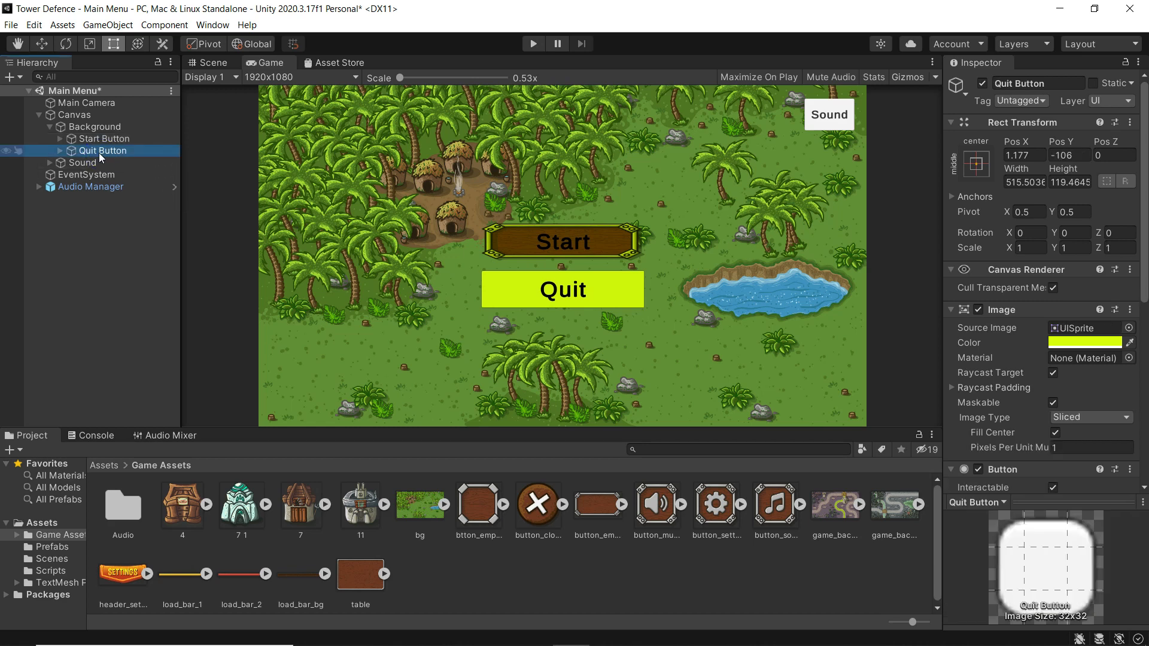
pyautogui.click(599, 505)
pyautogui.moveTo(600, 504); pyautogui.dragTo(1089, 332)
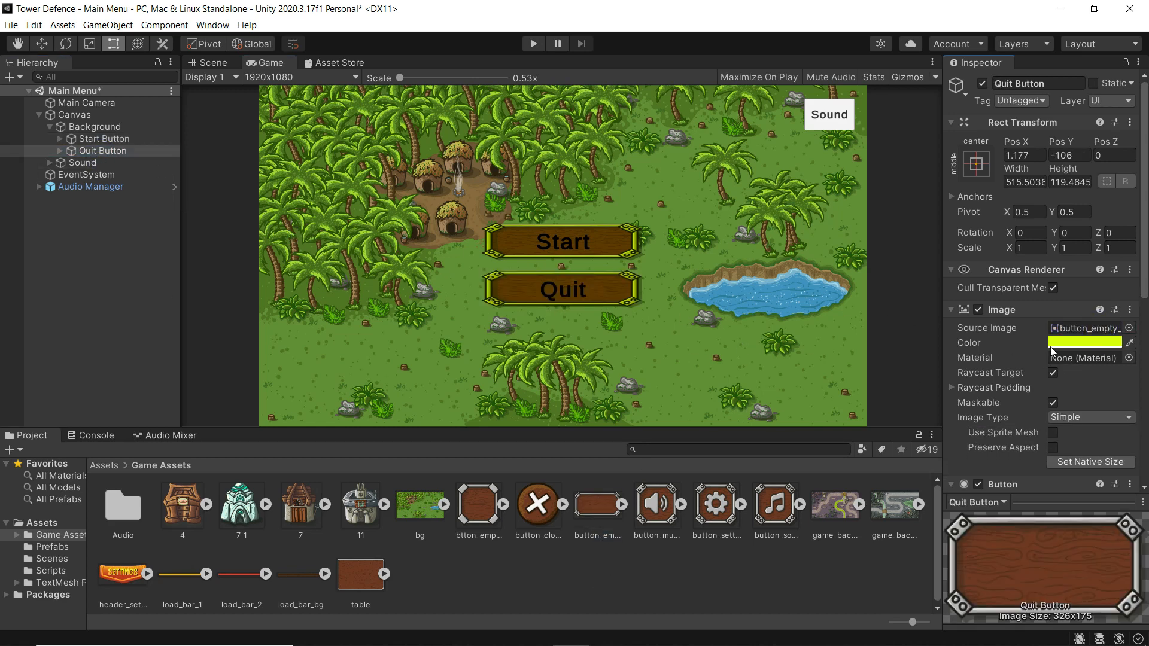
# - Change the Quit and Start buttons' Image colour from yellow to white
pyautogui.click(1071, 342)
pyautogui.moveTo(1036, 373); pyautogui.dragTo(991, 350)
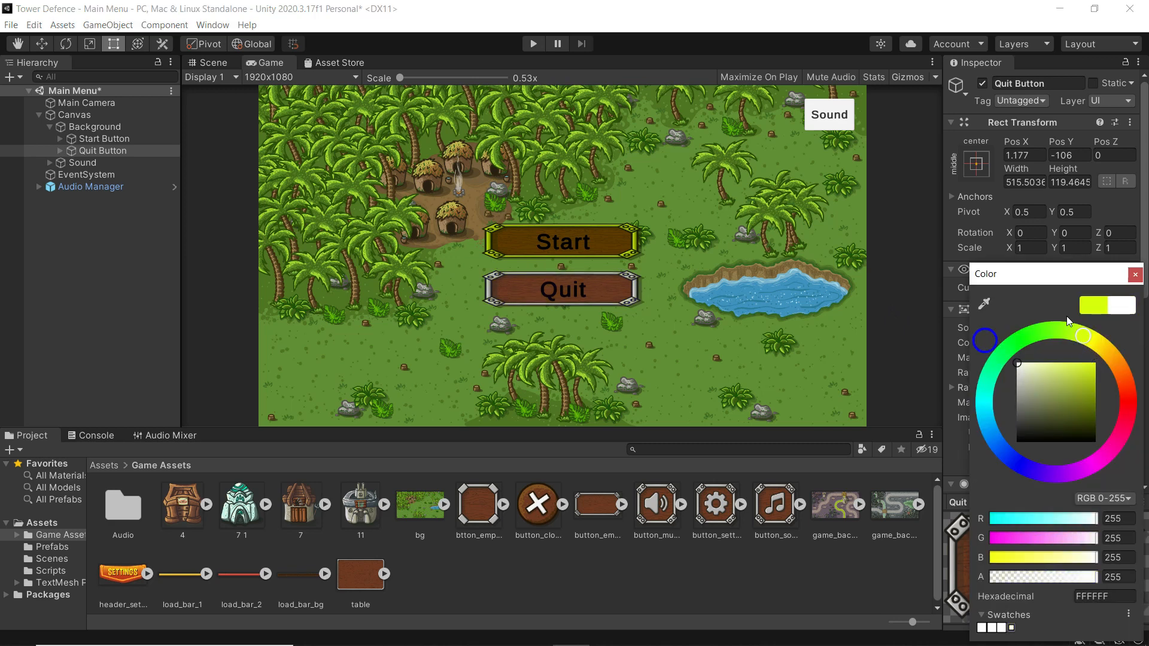
pyautogui.click(1136, 275)
pyautogui.click(89, 138)
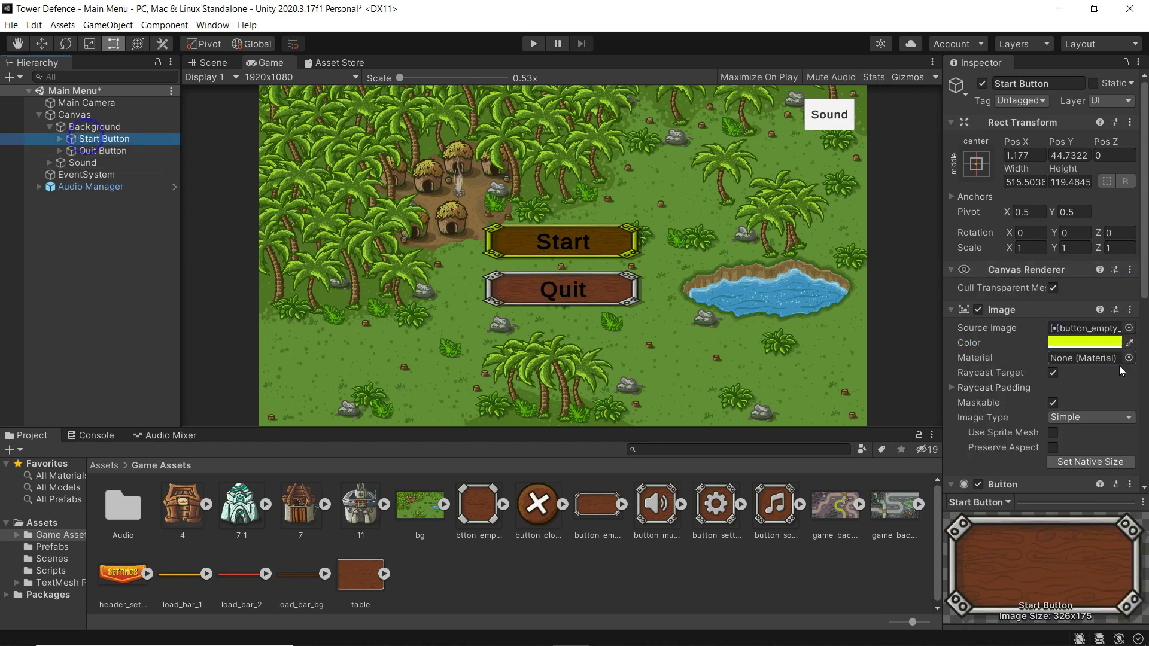
pyautogui.click(1084, 342)
pyautogui.moveTo(1031, 364); pyautogui.dragTo(939, 304)
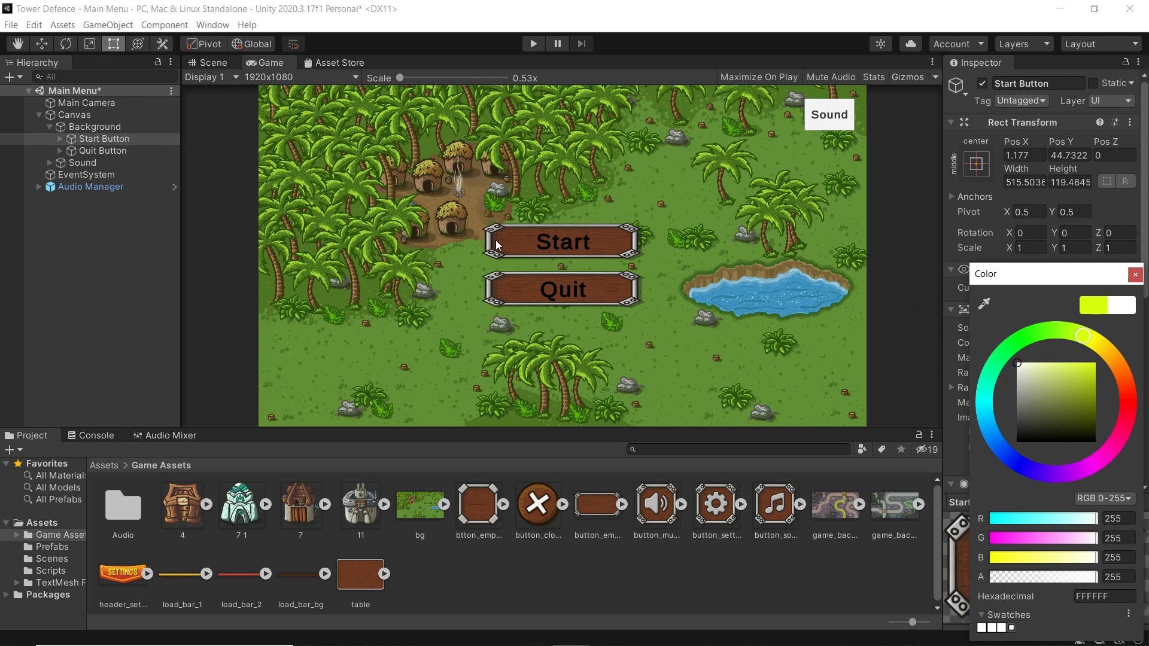
pyautogui.keyDown('ctrl'); pyautogui.click(100, 153); pyautogui.keyUp('ctrl')
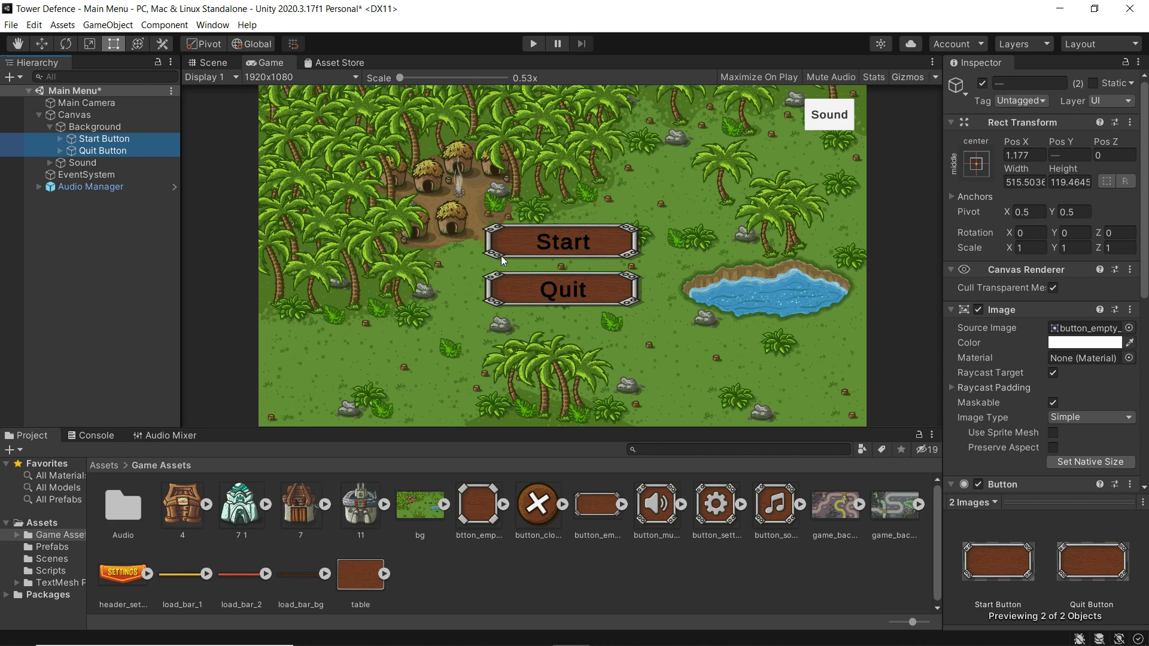
# - In the Scene view, stretch Start and Quit buttons together to about 515.5 by 160.25
pyautogui.click(206, 63)
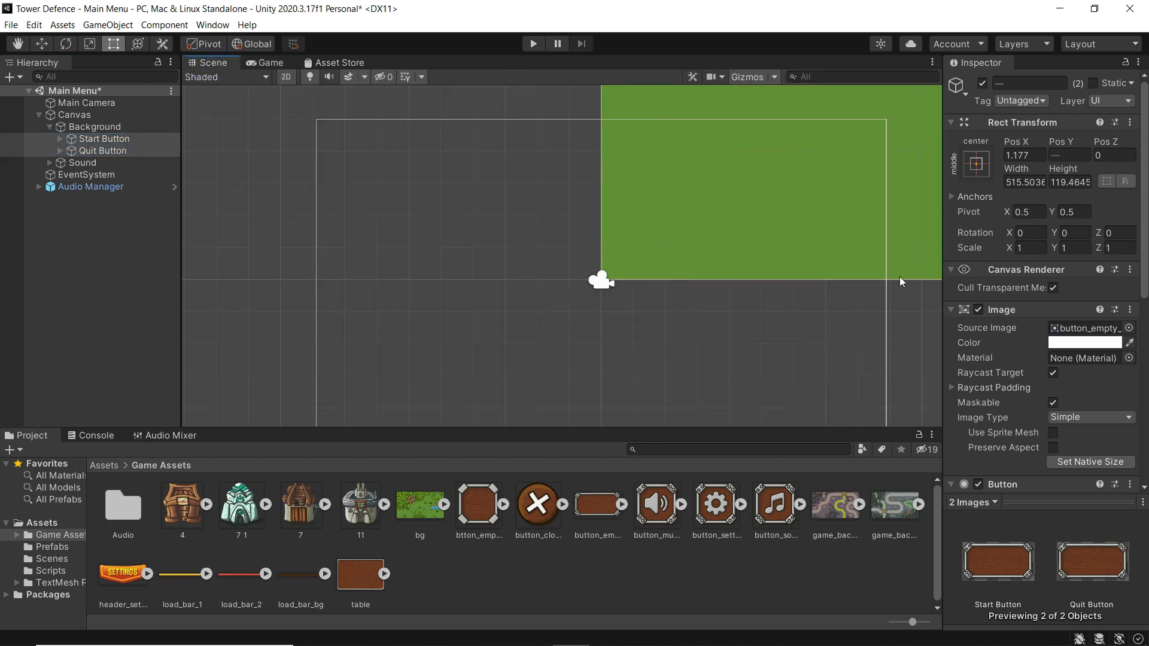
pyautogui.click(90, 146)
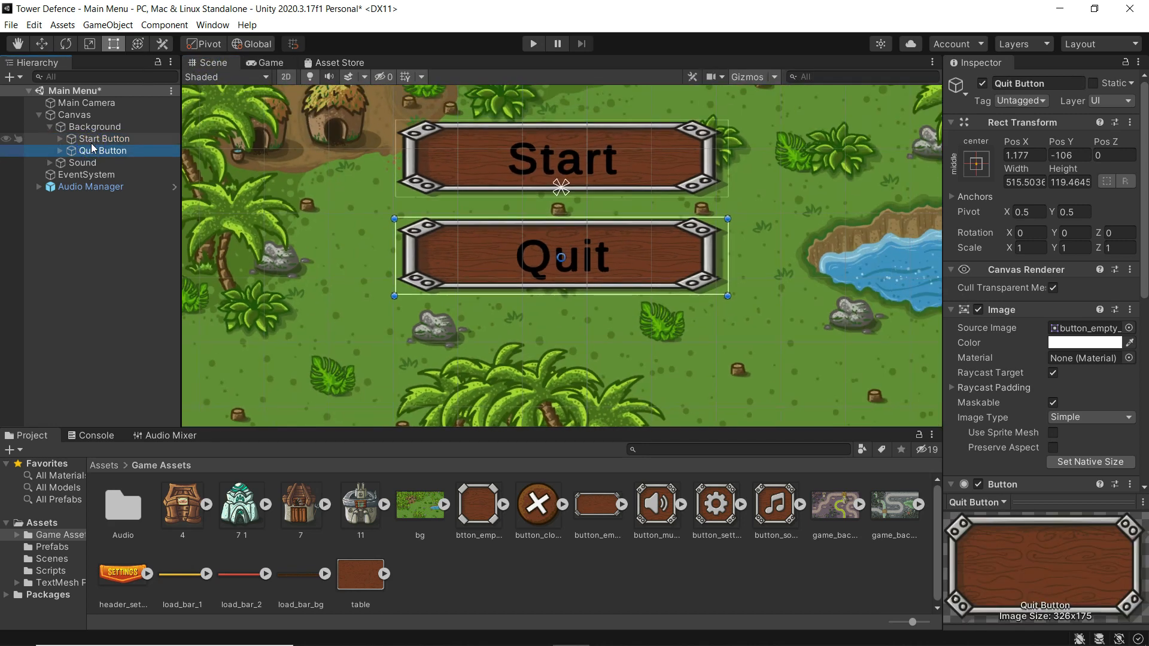
pyautogui.scroll(-6, 457, 331)
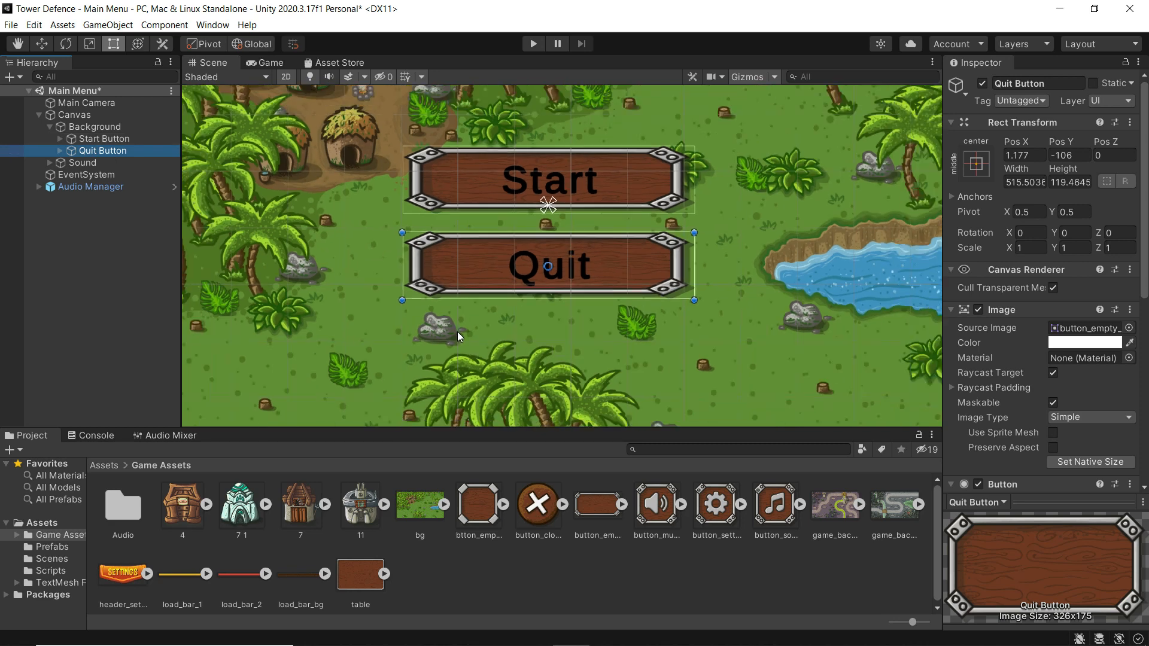
pyautogui.scroll(-1, 458, 332)
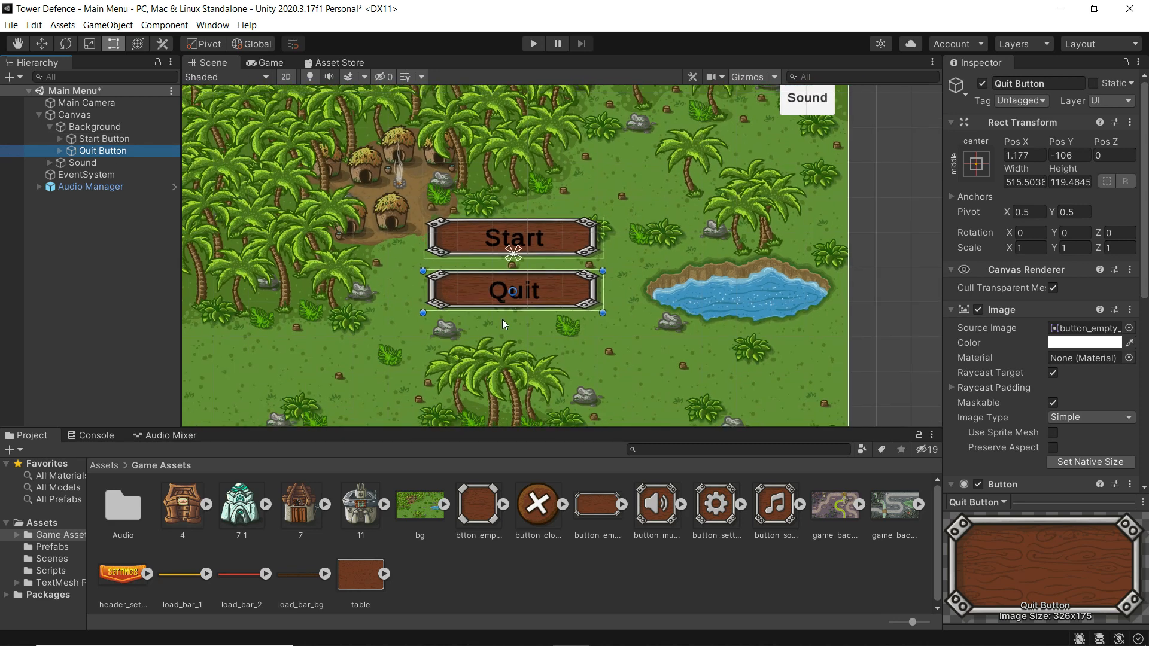
pyautogui.moveTo(509, 312); pyautogui.dragTo(509, 315)
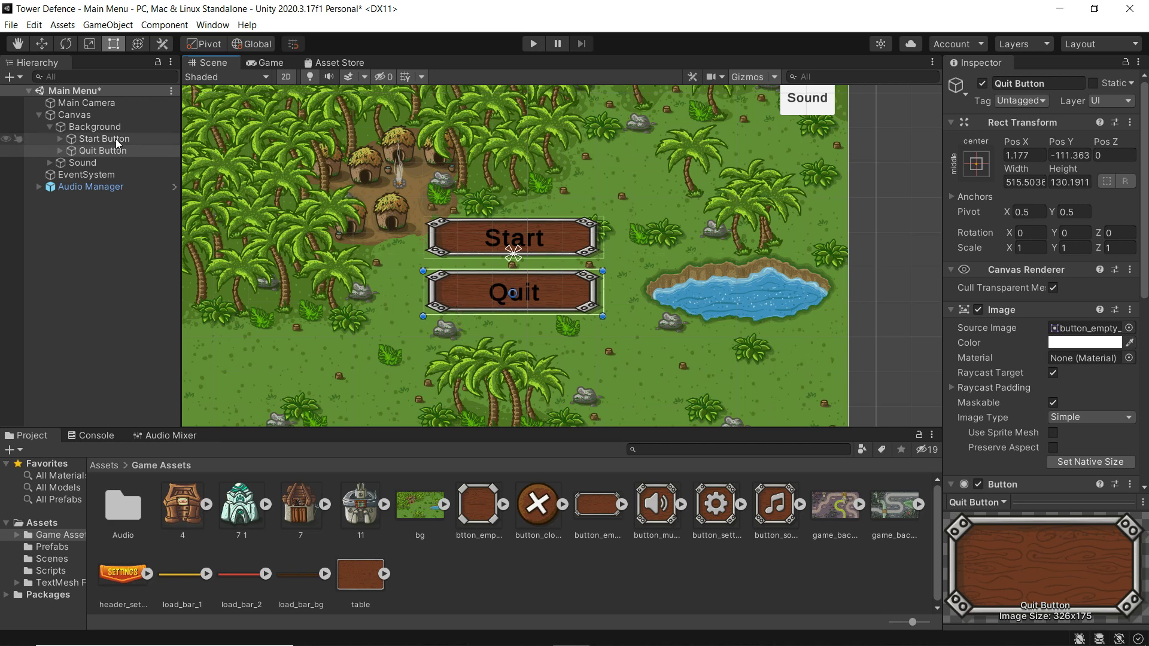
pyautogui.hotkey('ctrl', 'z')
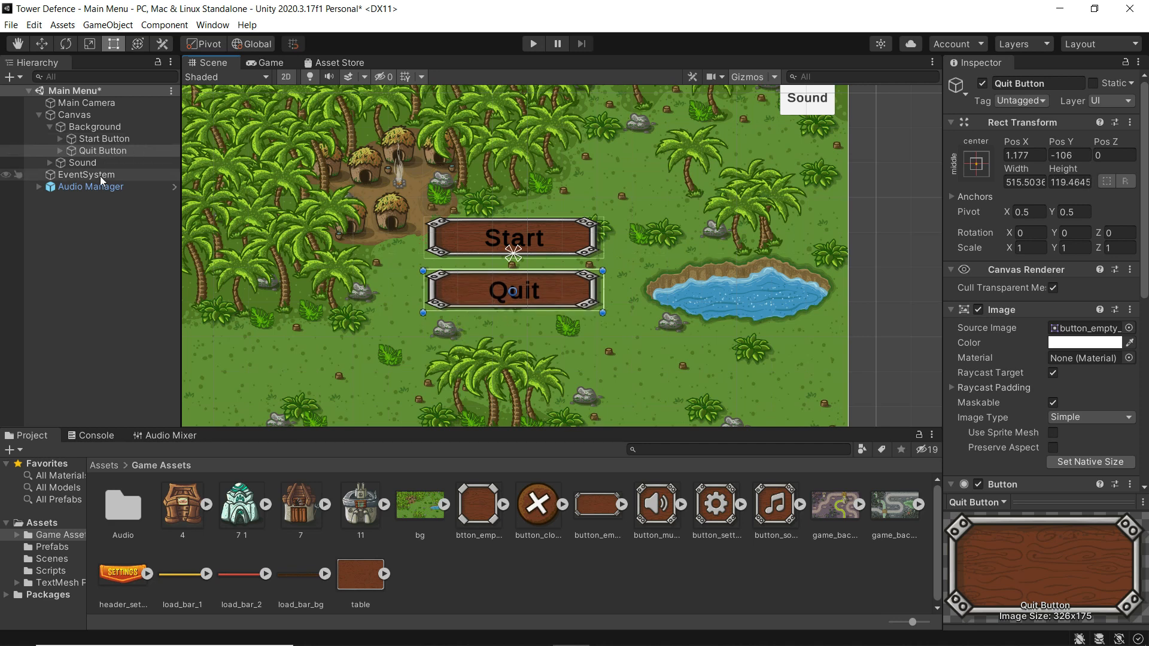
pyautogui.keyDown('ctrl'); pyautogui.click(105, 138); pyautogui.keyUp('ctrl')
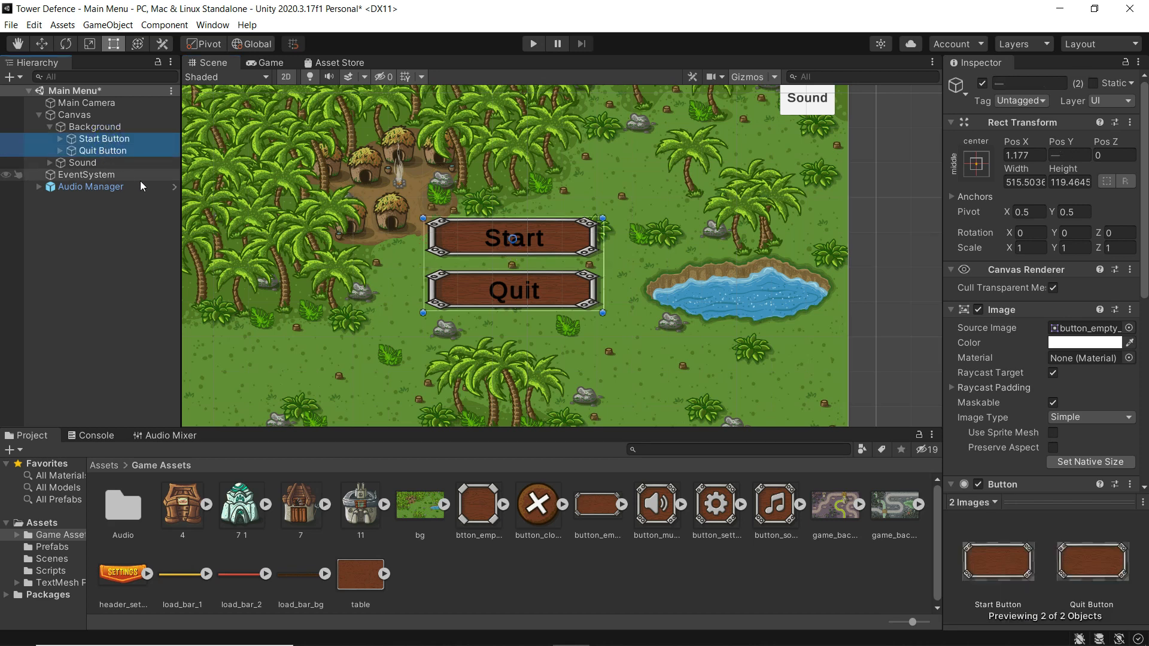
pyautogui.moveTo(534, 312); pyautogui.dragTo(534, 345)
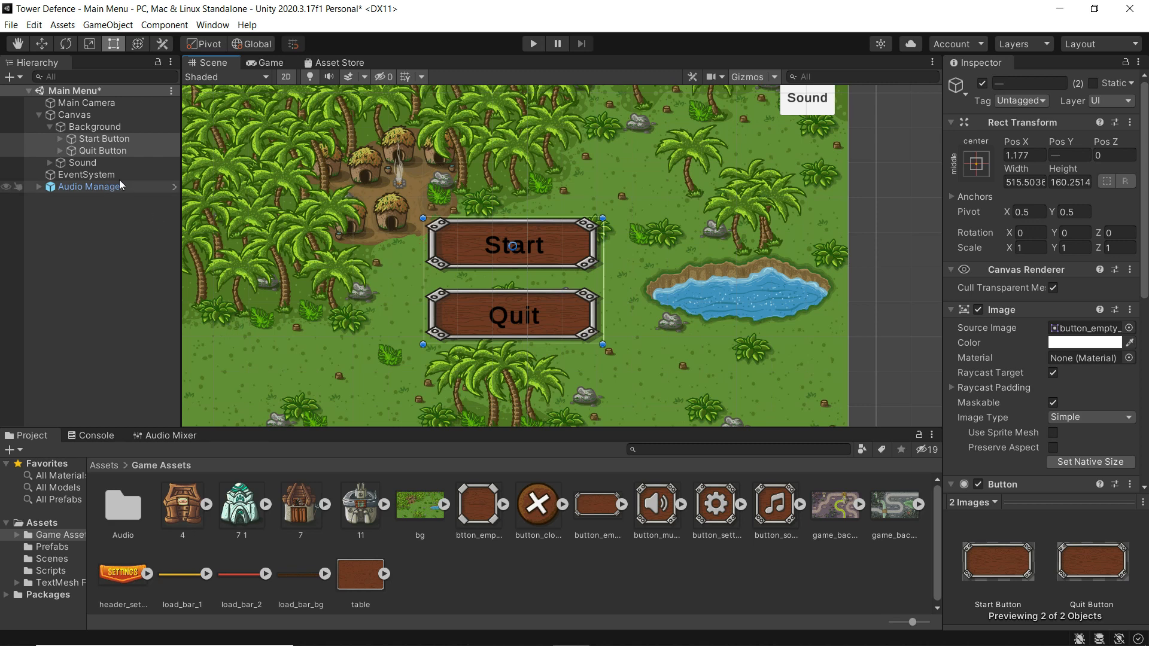
pyautogui.click(91, 140)
# - Set the Start button's label text colour to white
pyautogui.click(60, 139)
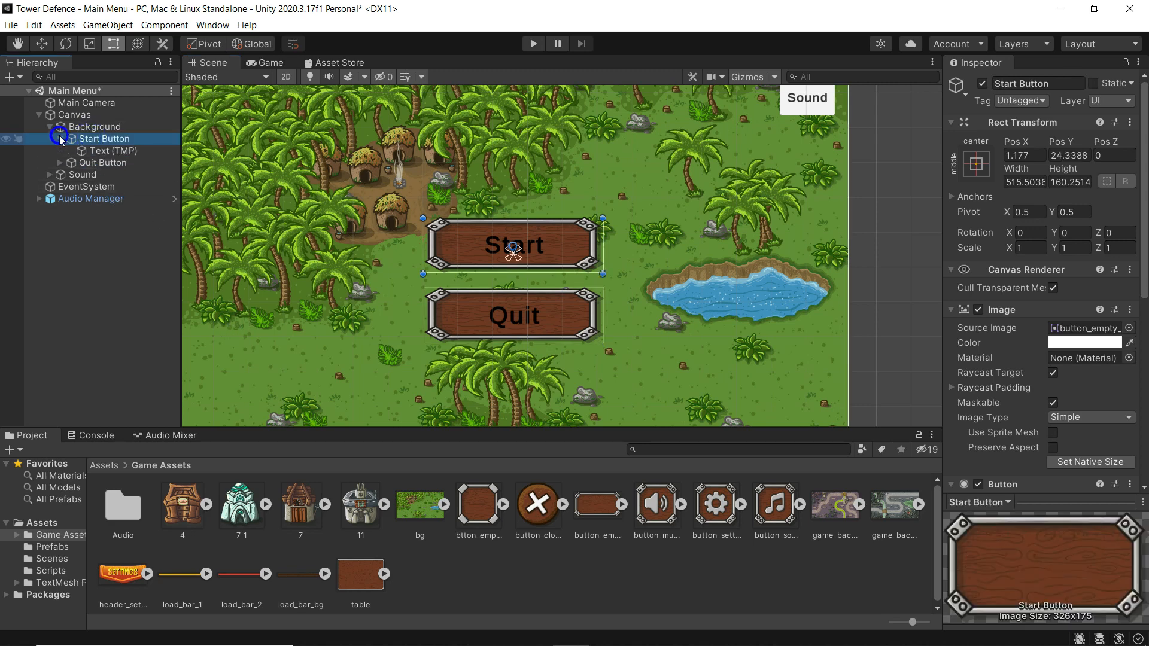
pyautogui.click(108, 150)
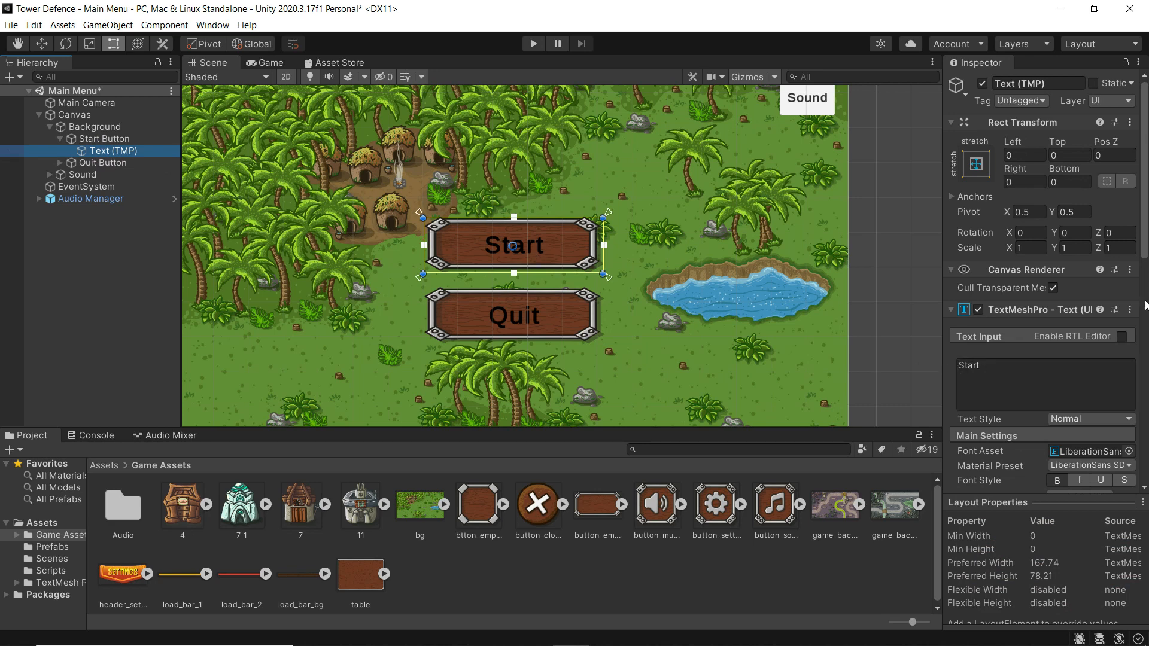
pyautogui.moveTo(1145, 221); pyautogui.dragTo(1145, 299)
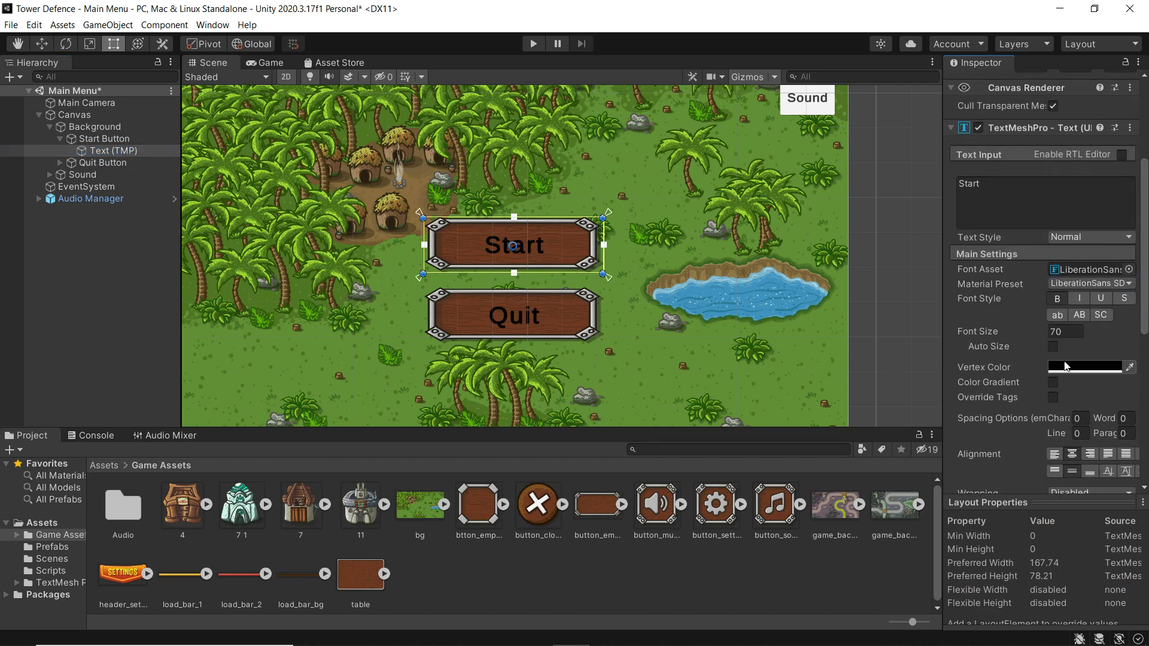
pyautogui.click(1084, 366)
pyautogui.moveTo(1068, 365); pyautogui.dragTo(1004, 354)
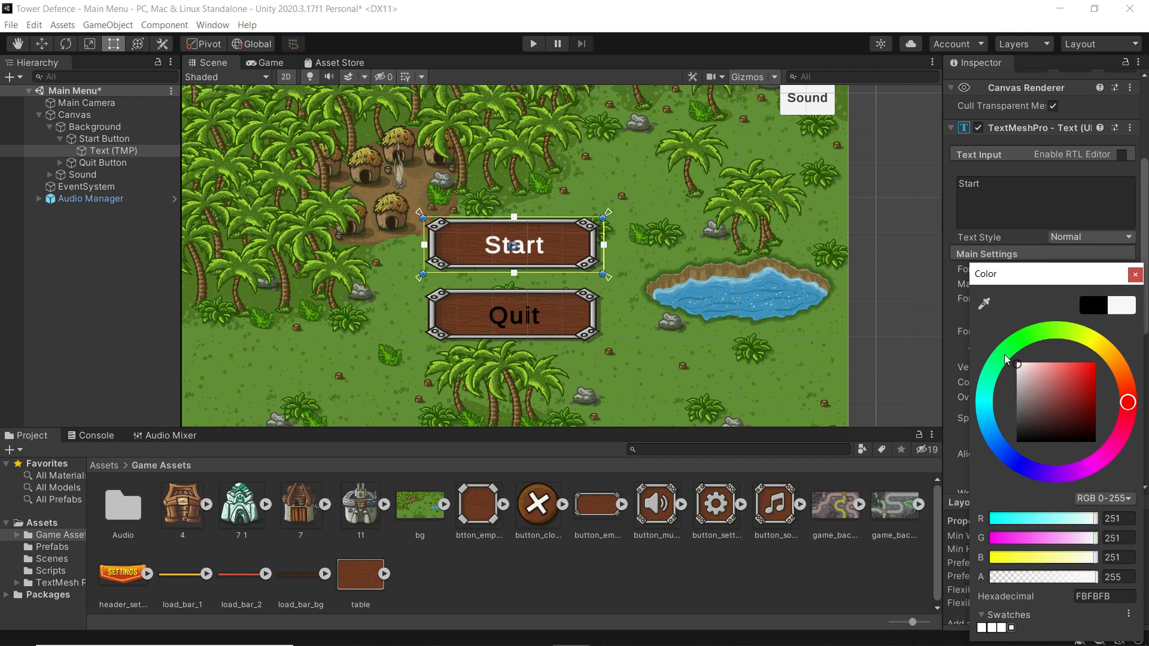
pyautogui.click(1135, 274)
# - Relabel the Quit button 'Exit' in white text and preview it in the Game view
pyautogui.click(60, 163)
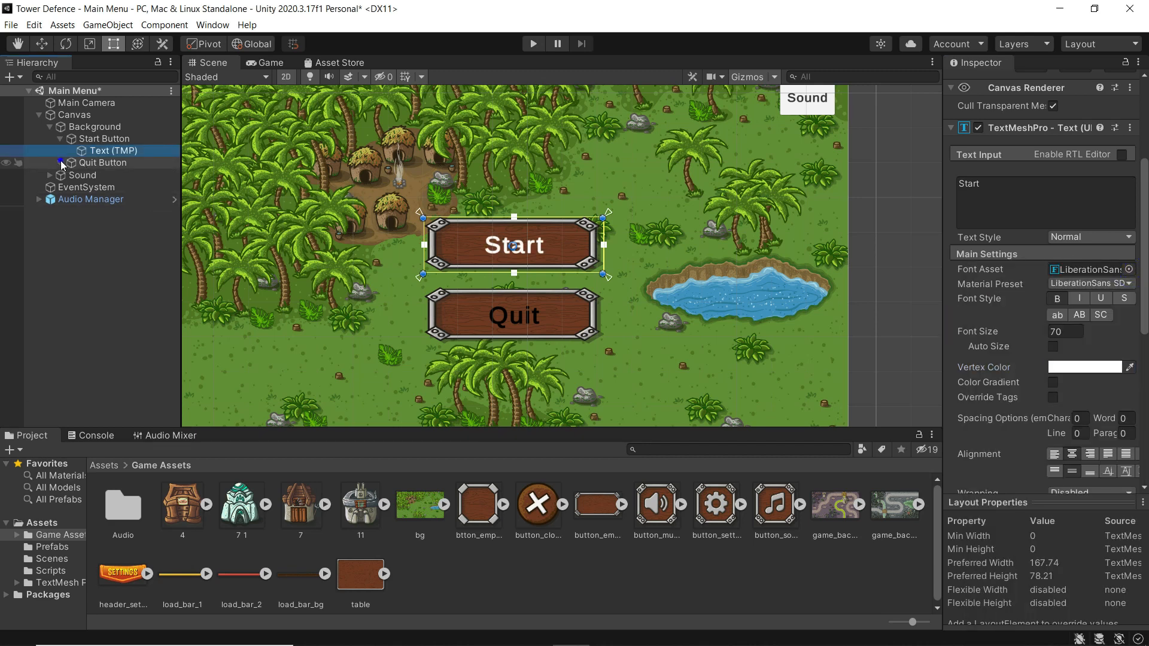
pyautogui.click(113, 174)
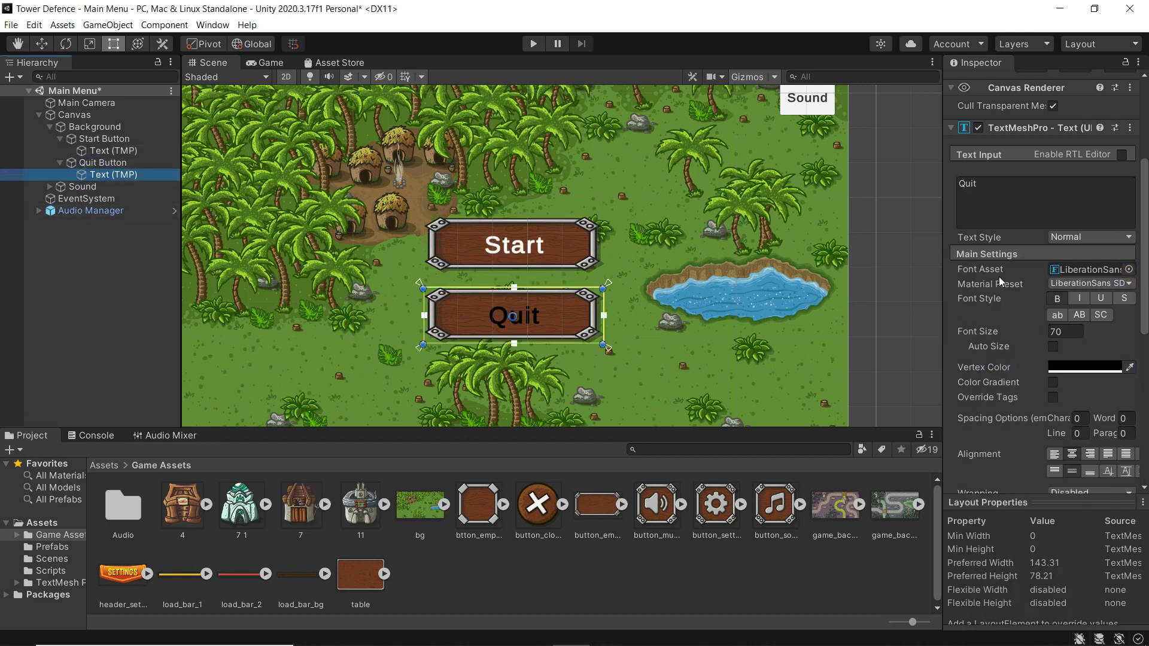
pyautogui.click(983, 192)
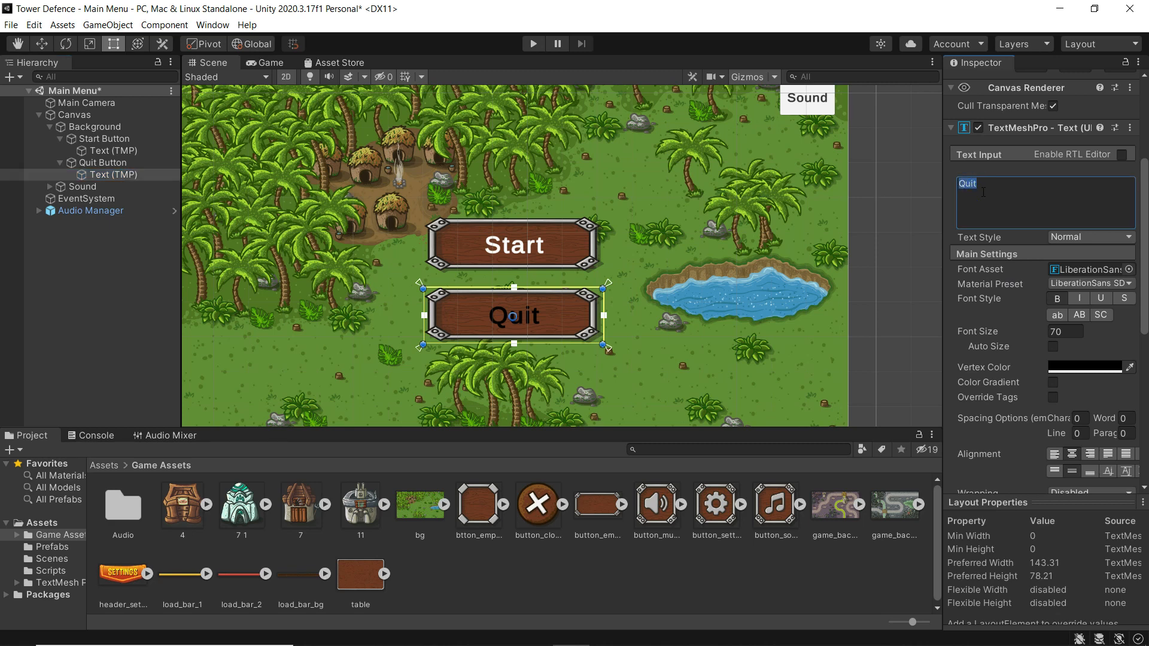
pyautogui.write('EXI')
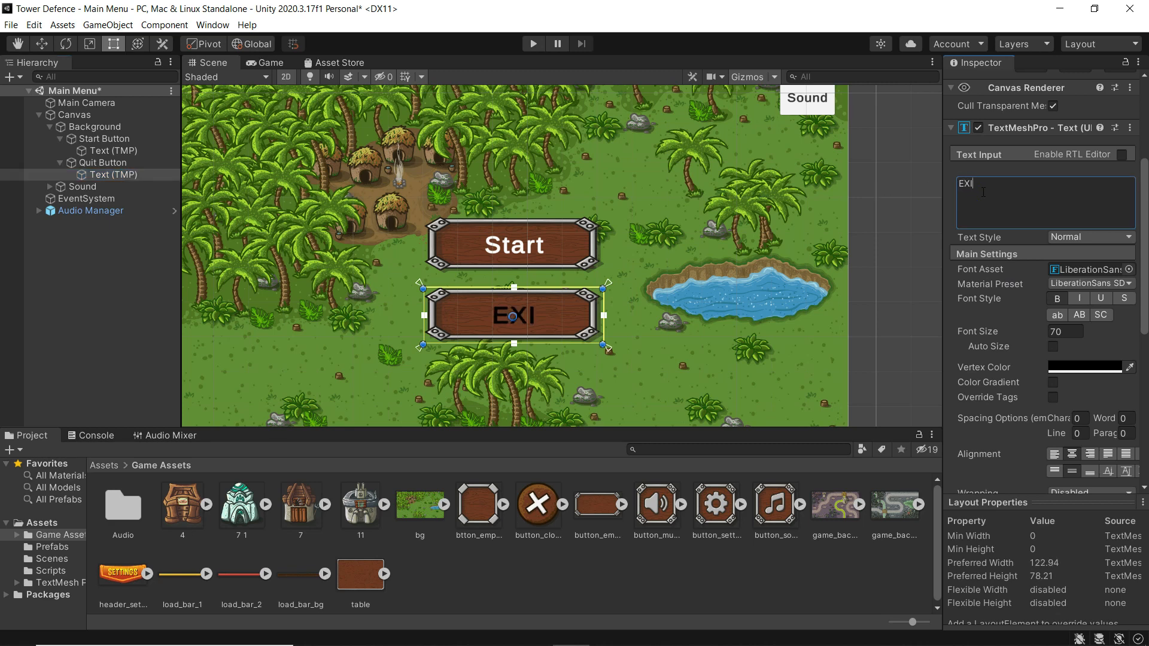
pyautogui.press('BackSpace')
pyautogui.press('BackSpace')
pyautogui.write('xit')
pyautogui.click(1074, 368)
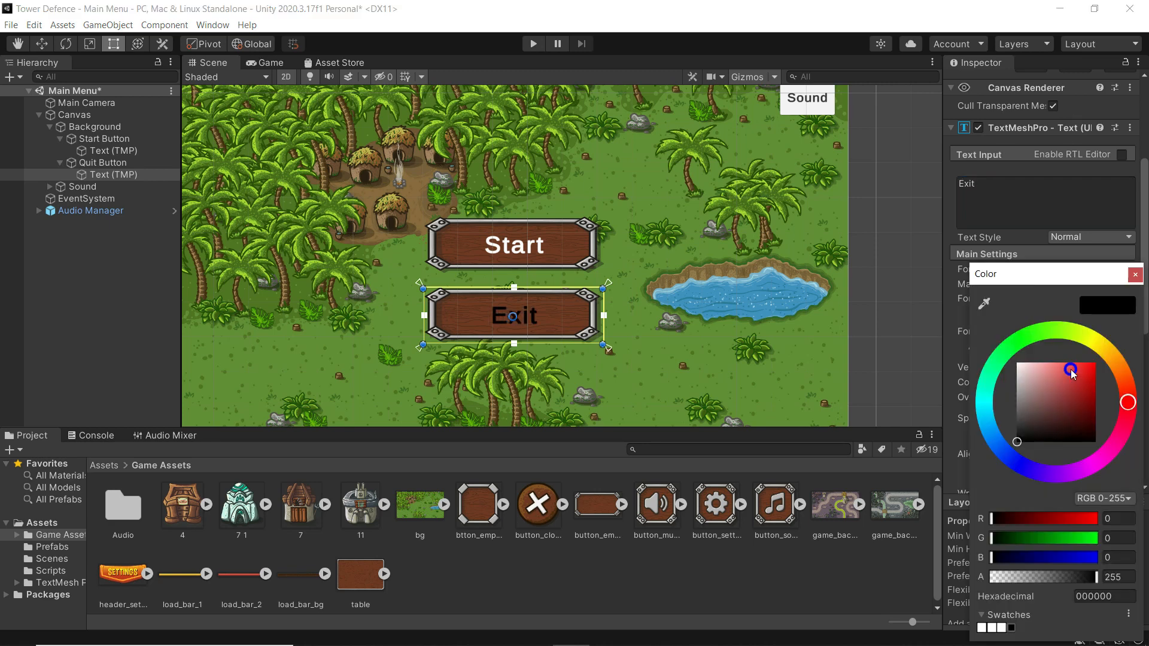
pyautogui.click(1034, 375)
pyautogui.moveTo(989, 363); pyautogui.dragTo(936, 324)
pyautogui.click(1134, 276)
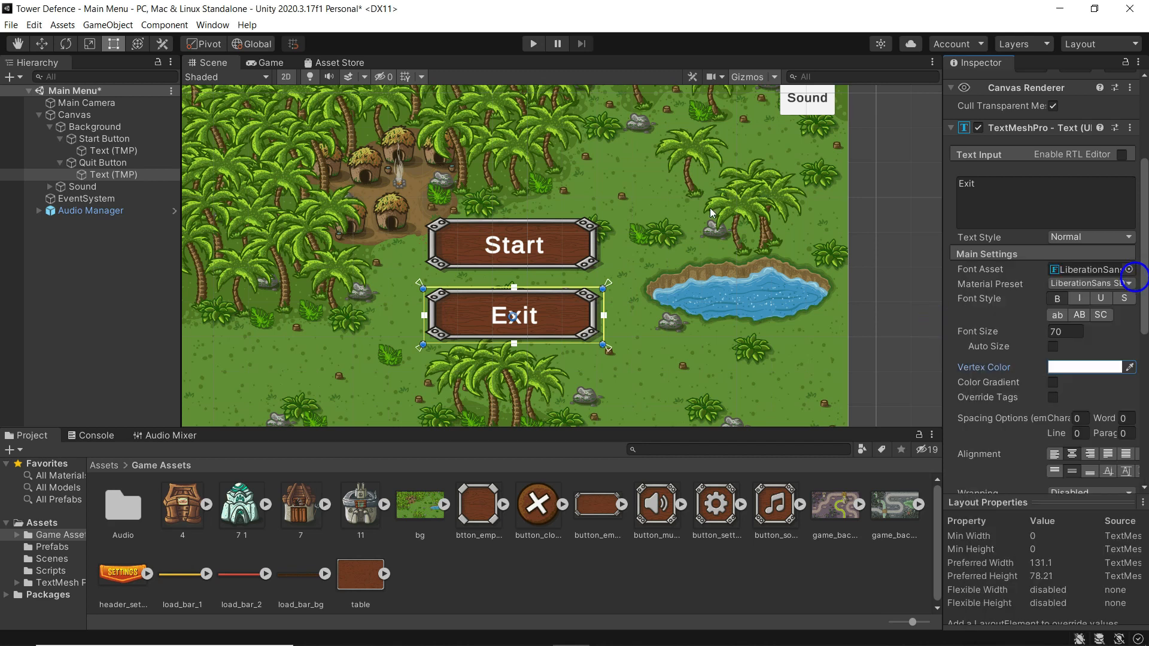
pyautogui.click(268, 63)
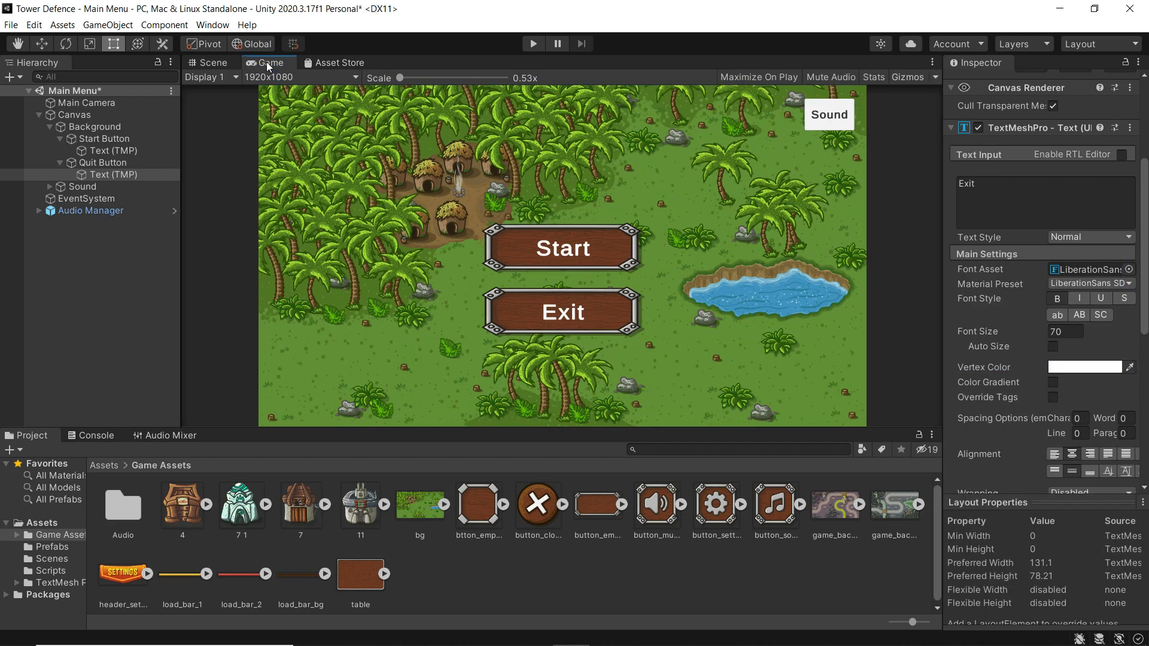
# - In the Scene view, make both Start and Exit buttons shorter together
pyautogui.click(208, 63)
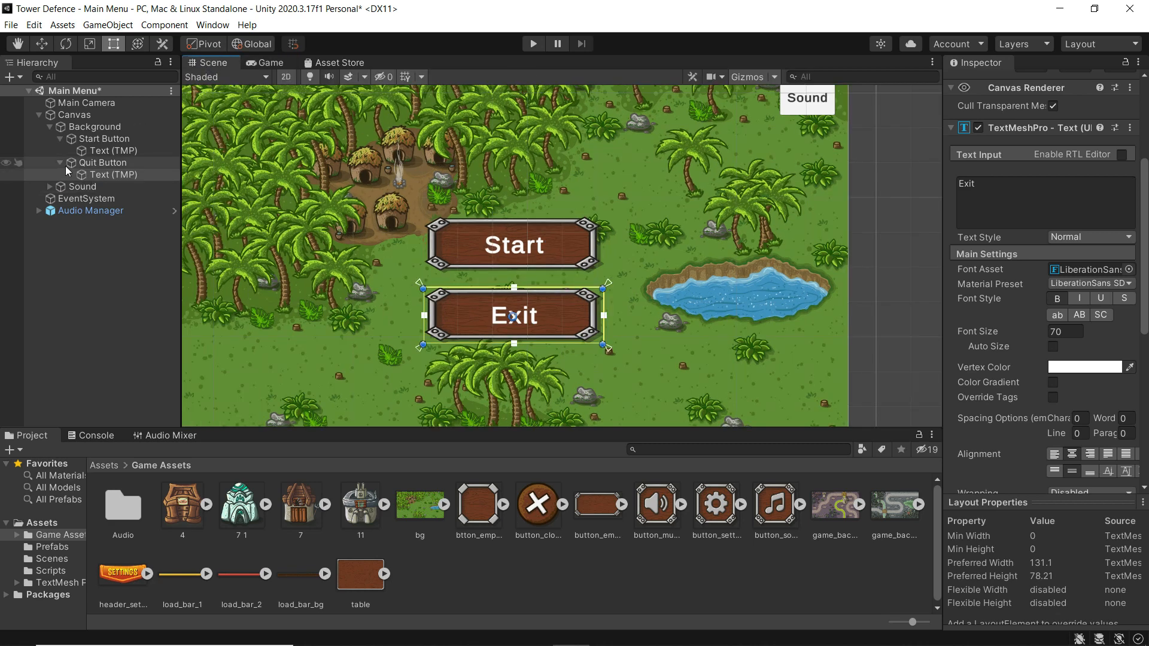
pyautogui.click(80, 163)
pyautogui.keyDown('ctrl'); pyautogui.click(98, 138); pyautogui.keyUp('ctrl')
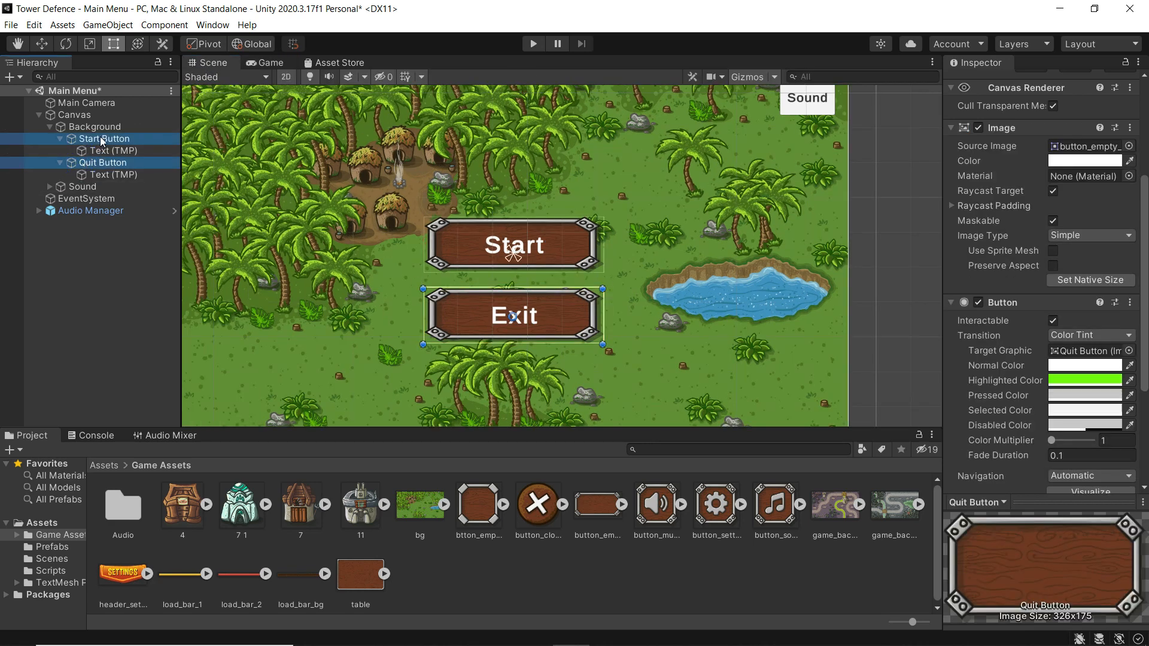
pyautogui.moveTo(522, 341); pyautogui.dragTo(522, 326)
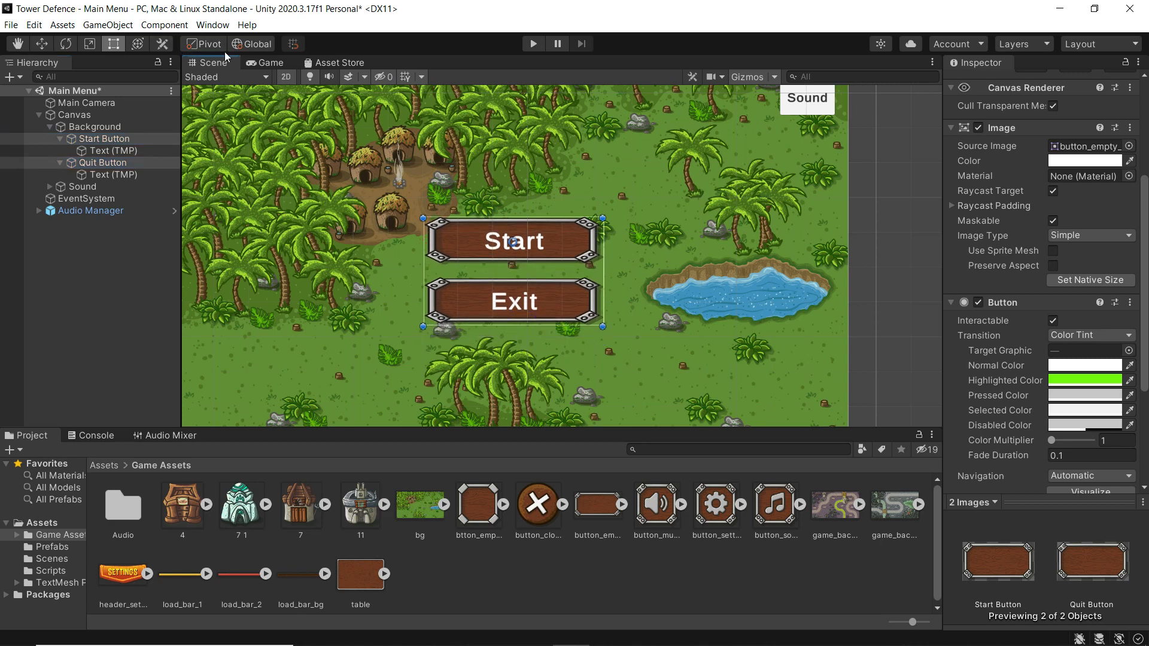
# - Preview the menu in a maximized Game view
pyautogui.click(266, 62)
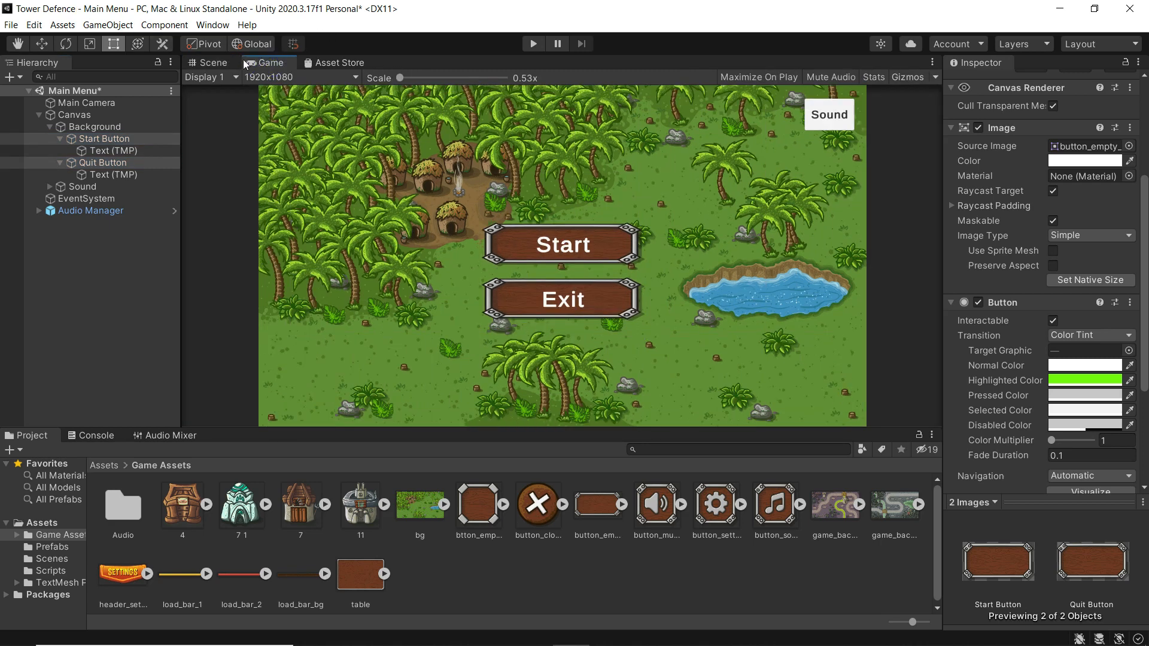
pyautogui.click(932, 62)
pyautogui.click(941, 111)
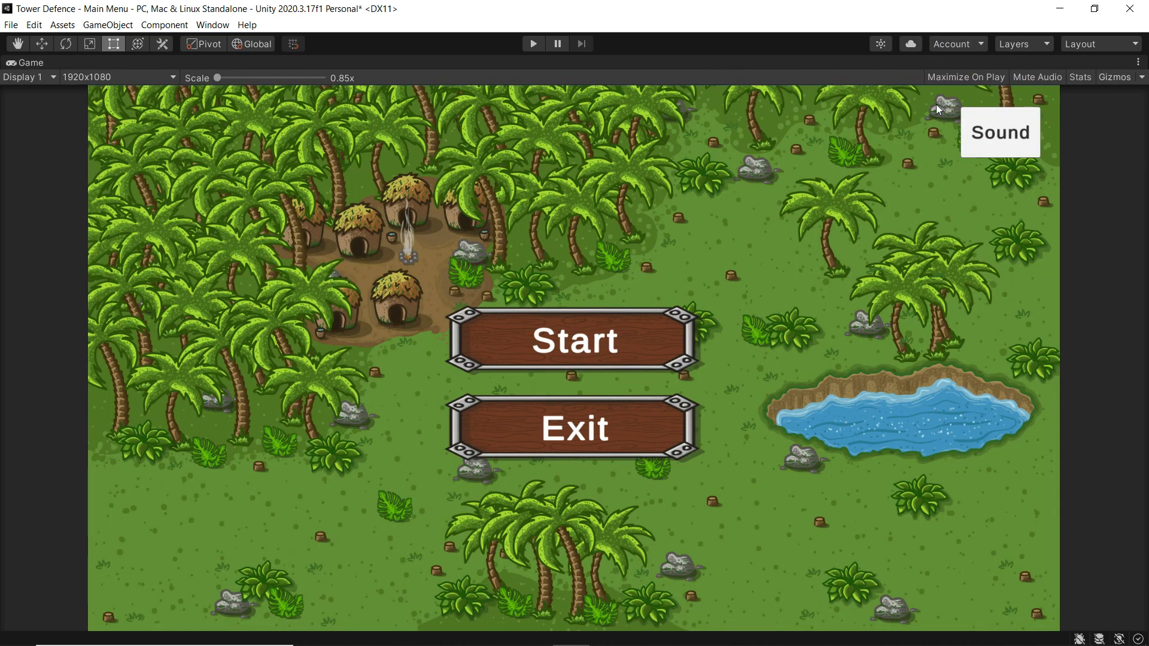
# - Turn off Maximize on the Game view and return to the Scene view
pyautogui.click(1139, 63)
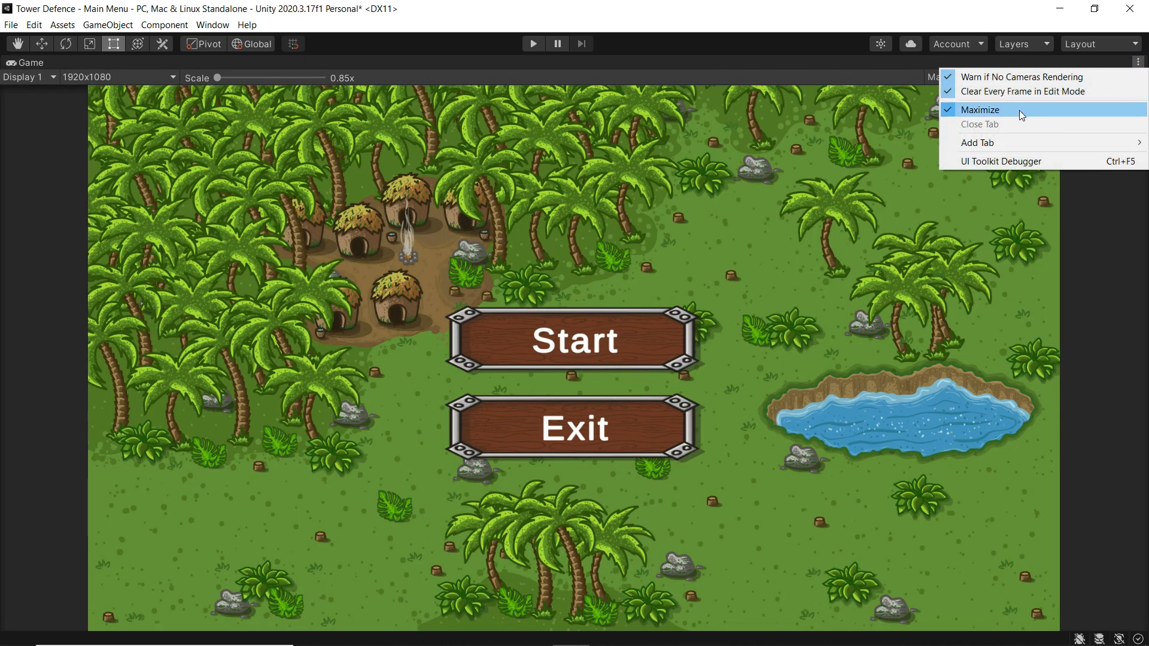
pyautogui.click(1022, 115)
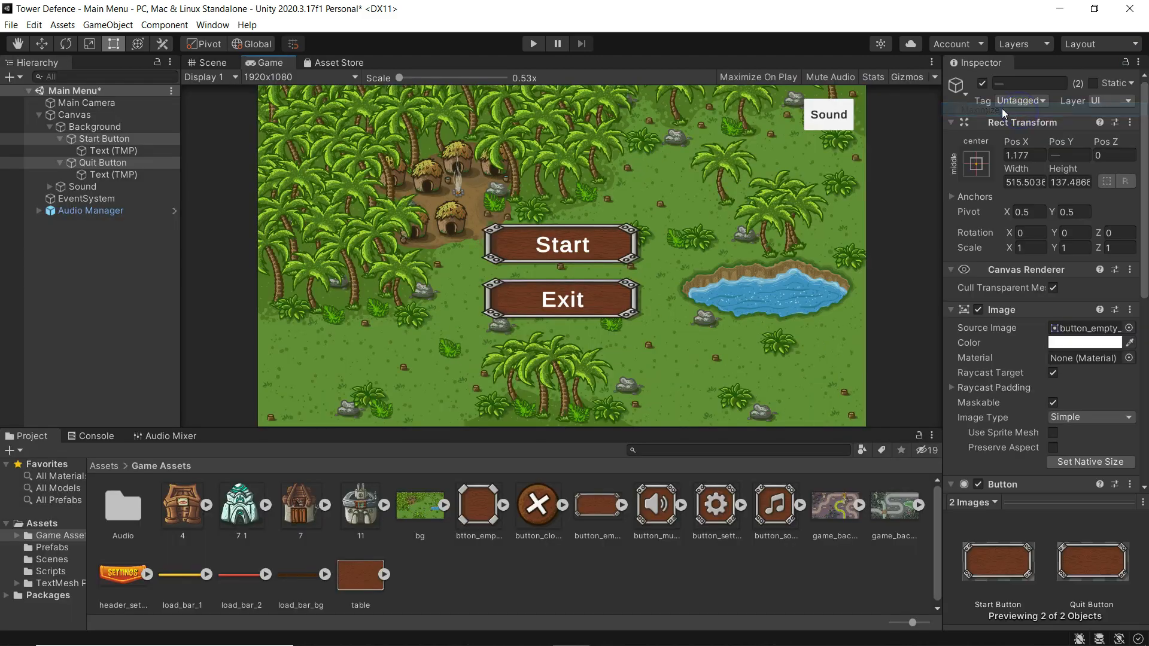
pyautogui.click(212, 62)
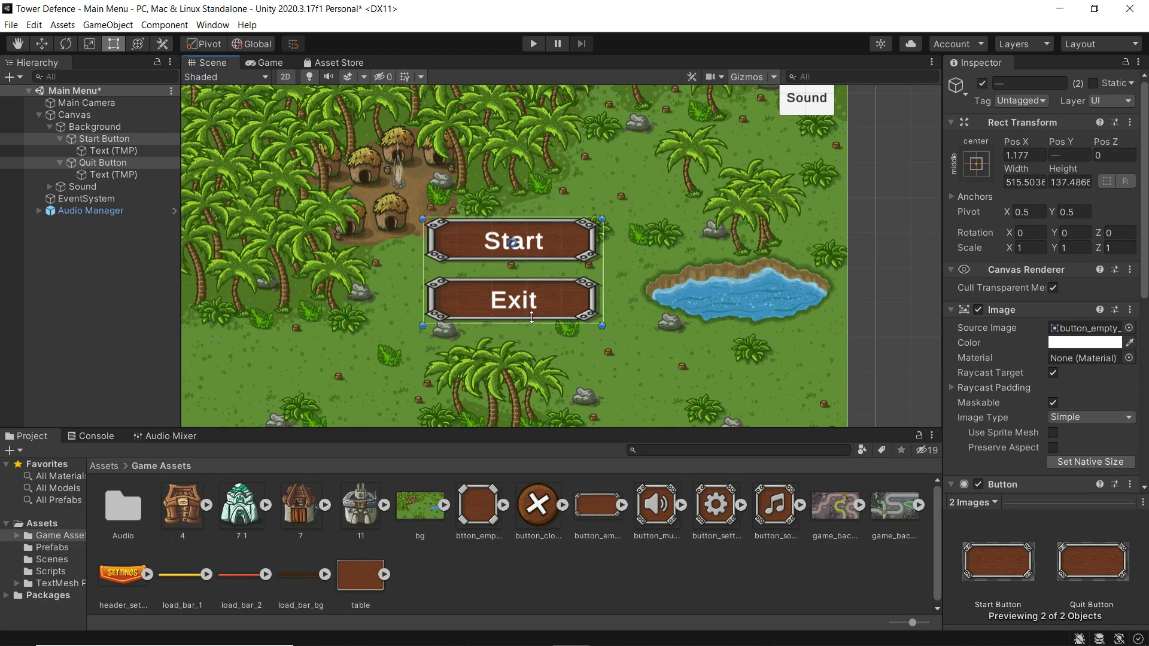
# - Shrink both buttons to about 476.9 wide by 127.05 tall
pyautogui.moveTo(532, 317); pyautogui.dragTo(530, 312)
pyautogui.moveTo(604, 274); pyautogui.dragTo(592, 274)
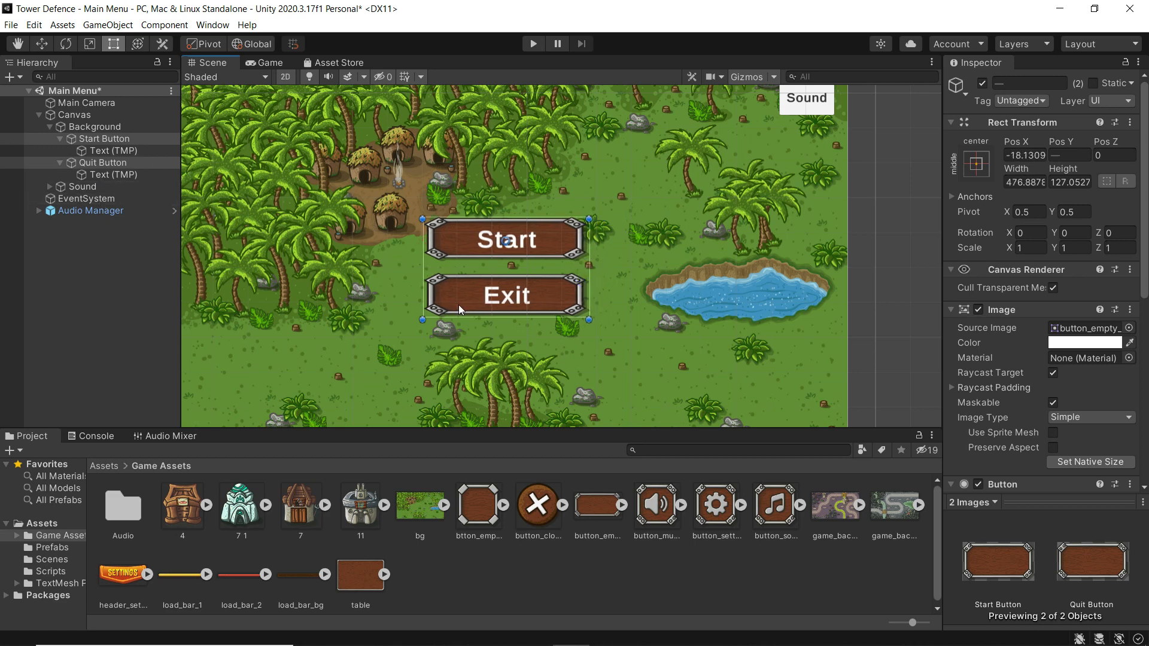
pyautogui.scroll(-3, 449, 309)
pyautogui.scroll(-2, 441, 316)
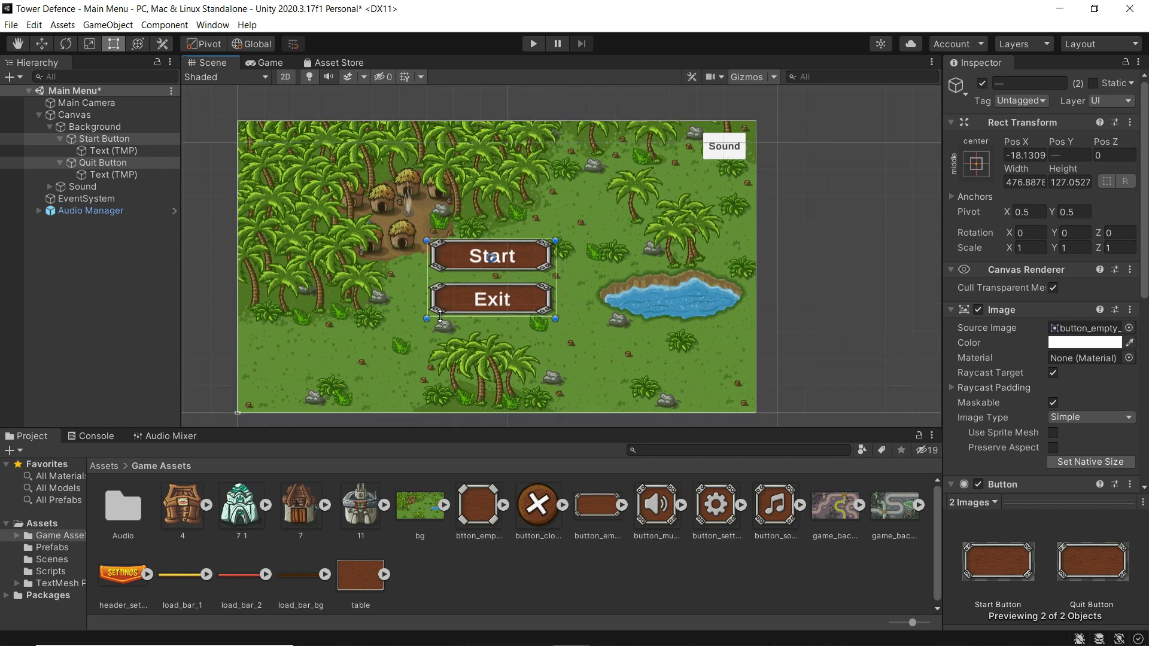
pyautogui.scroll(3, 440, 316)
pyautogui.scroll(-1, 440, 316)
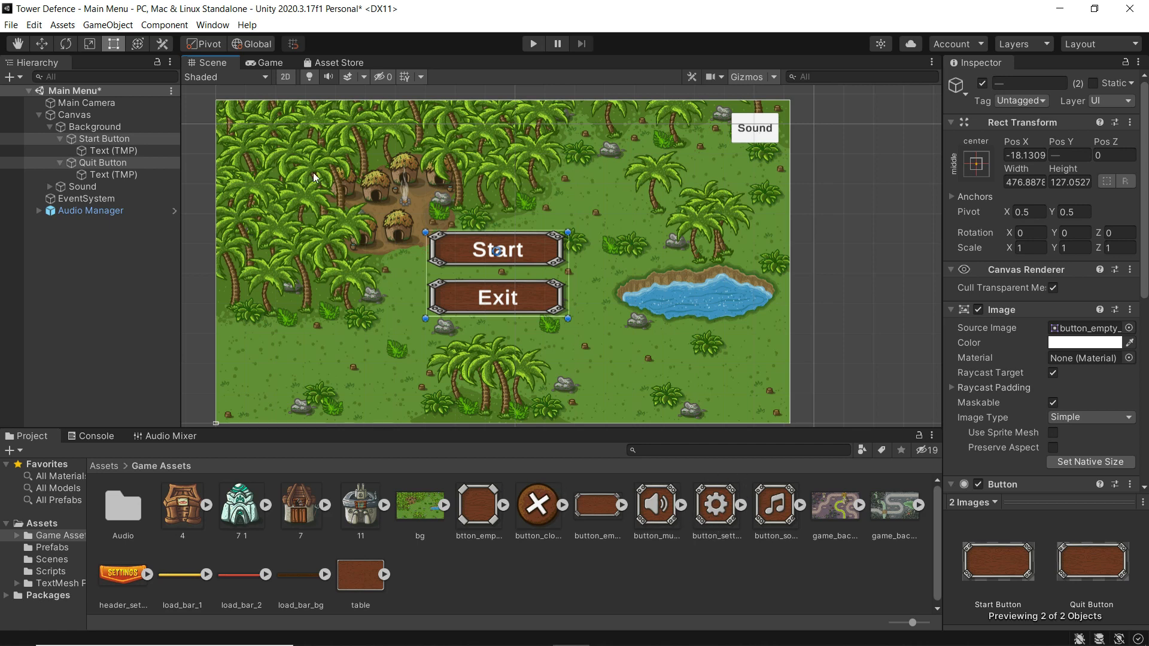
# - Give the Sound Button the button_settings gear sprite and make it taller
pyautogui.click(82, 187)
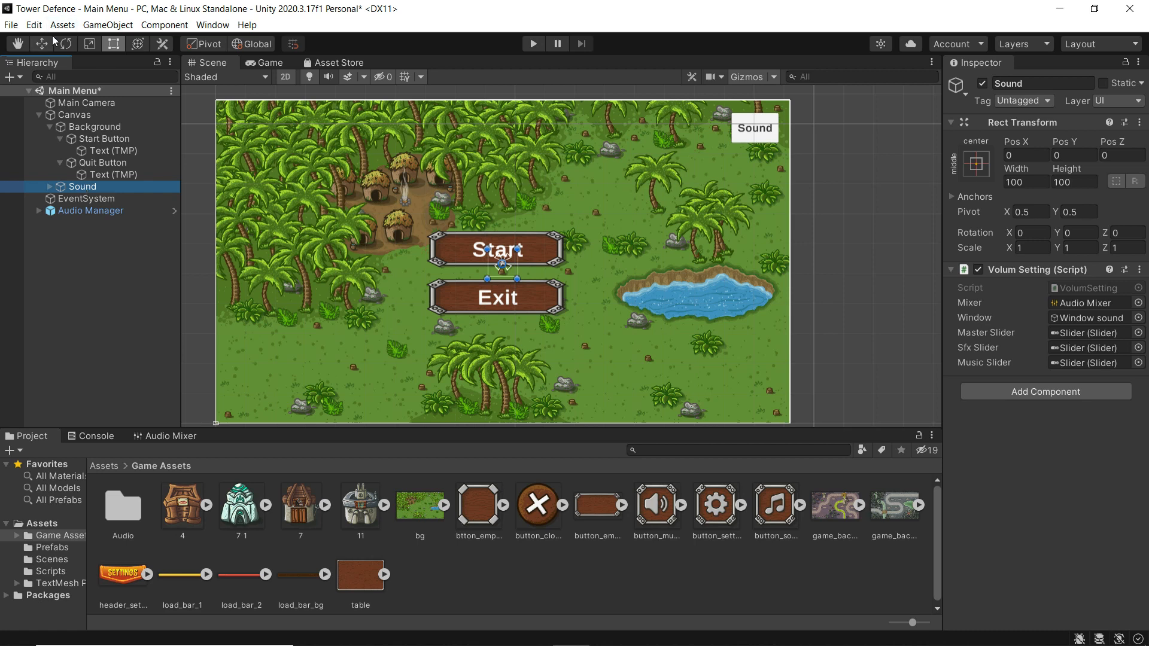
pyautogui.click(50, 186)
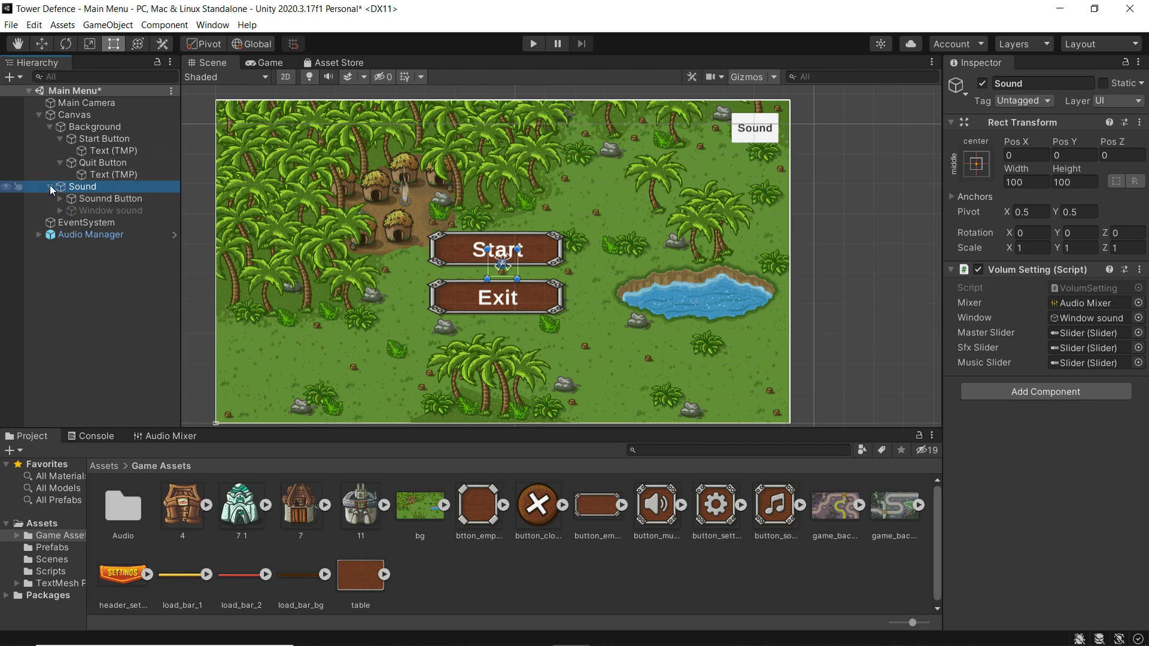
pyautogui.click(91, 198)
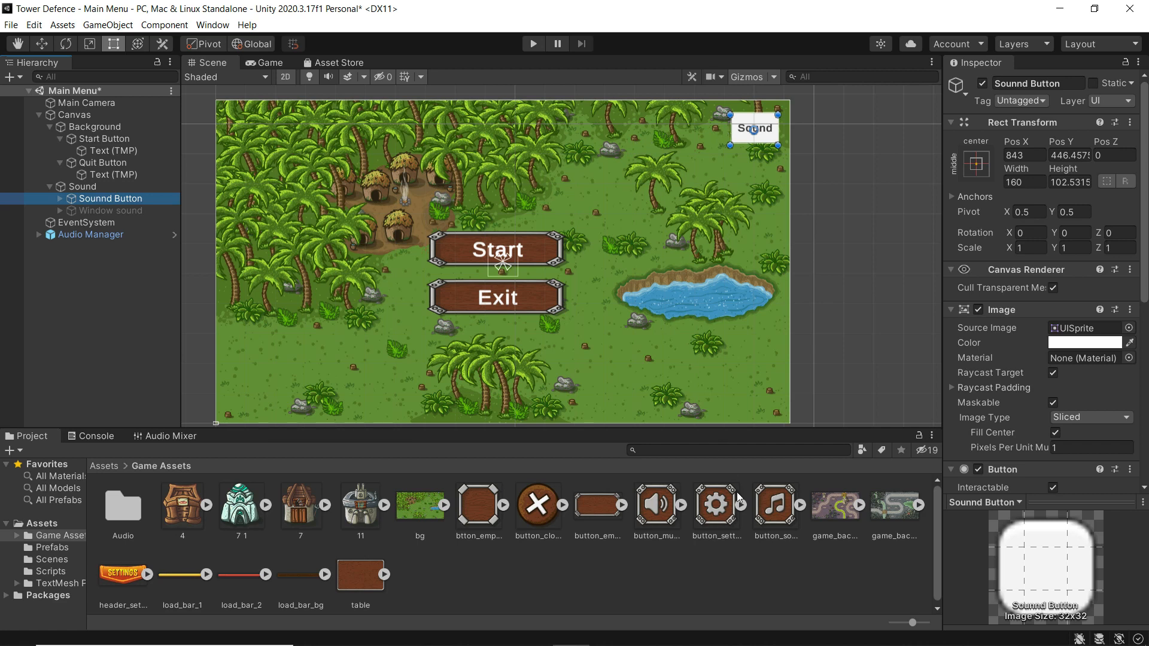
pyautogui.moveTo(716, 504); pyautogui.dragTo(1070, 328)
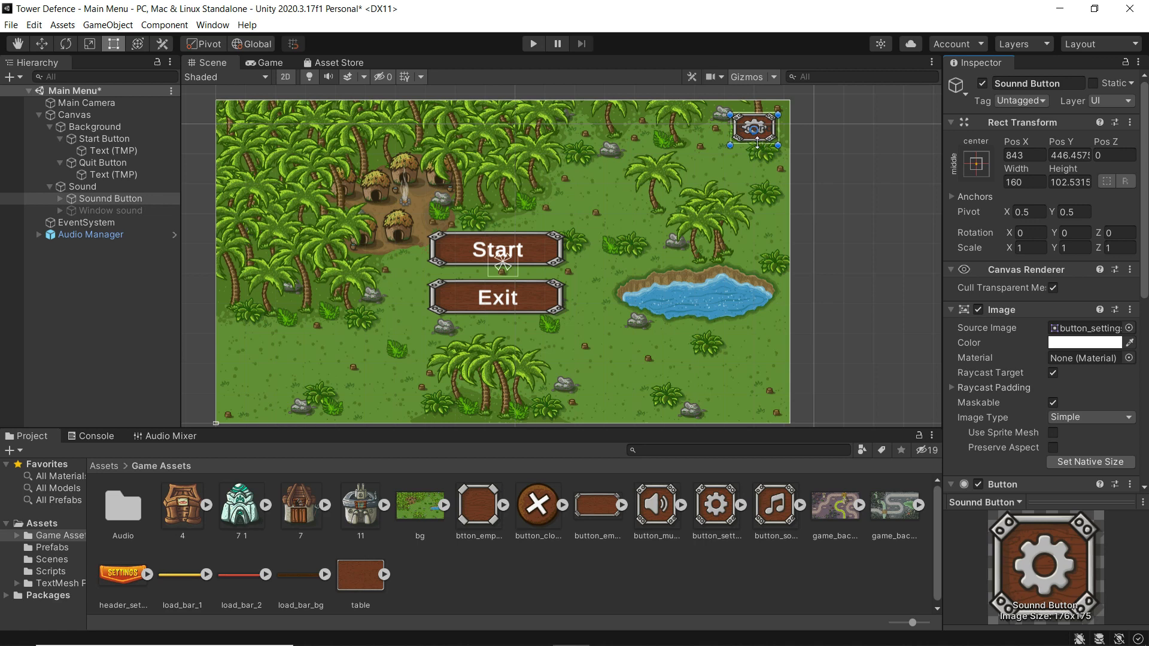
pyautogui.moveTo(757, 144); pyautogui.dragTo(756, 153)
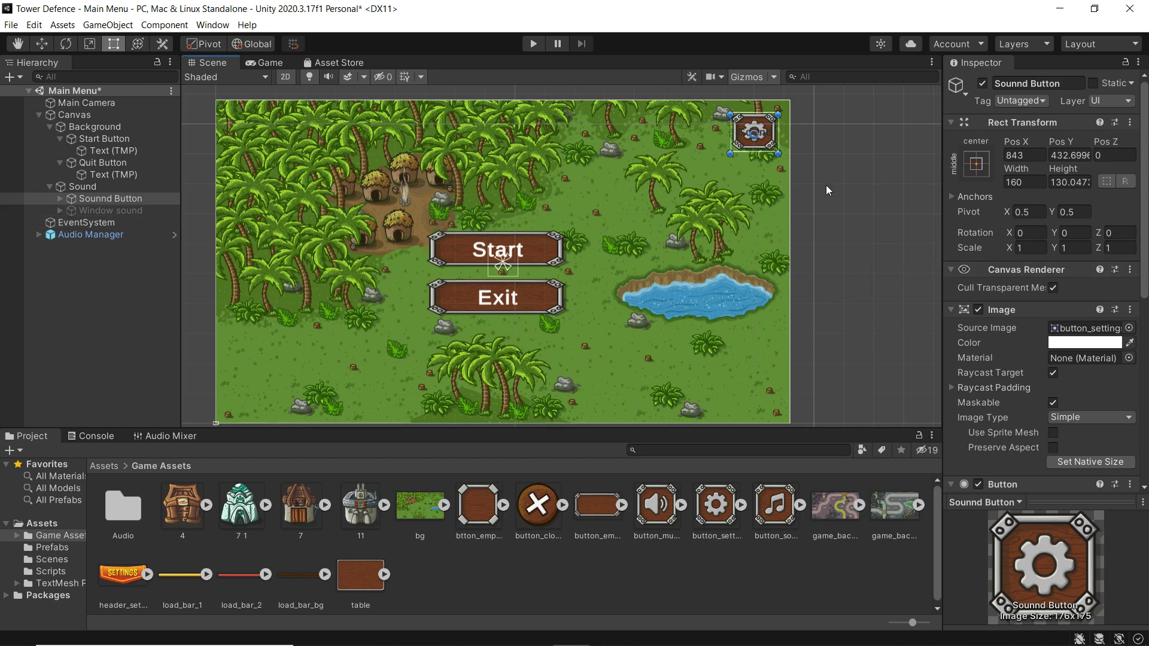
# - Delete the gear button's Text (TMP) label and check the result in the Game view
pyautogui.click(60, 198)
pyautogui.click(110, 212)
pyautogui.rightClick(109, 215)
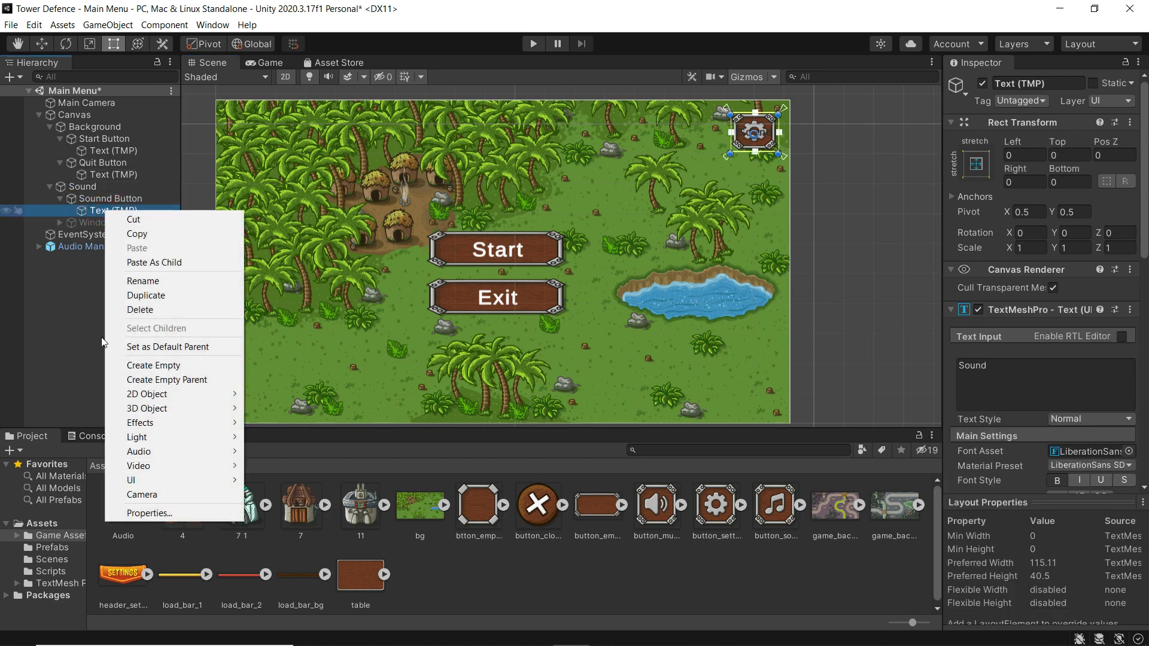
pyautogui.click(122, 309)
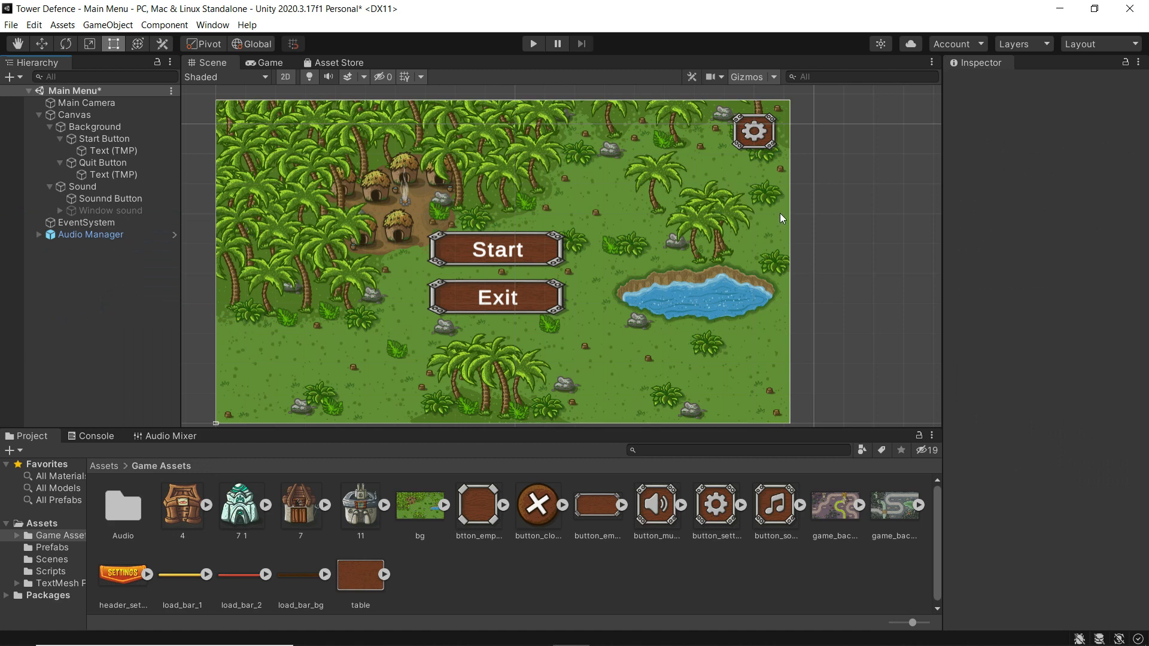
pyautogui.click(266, 64)
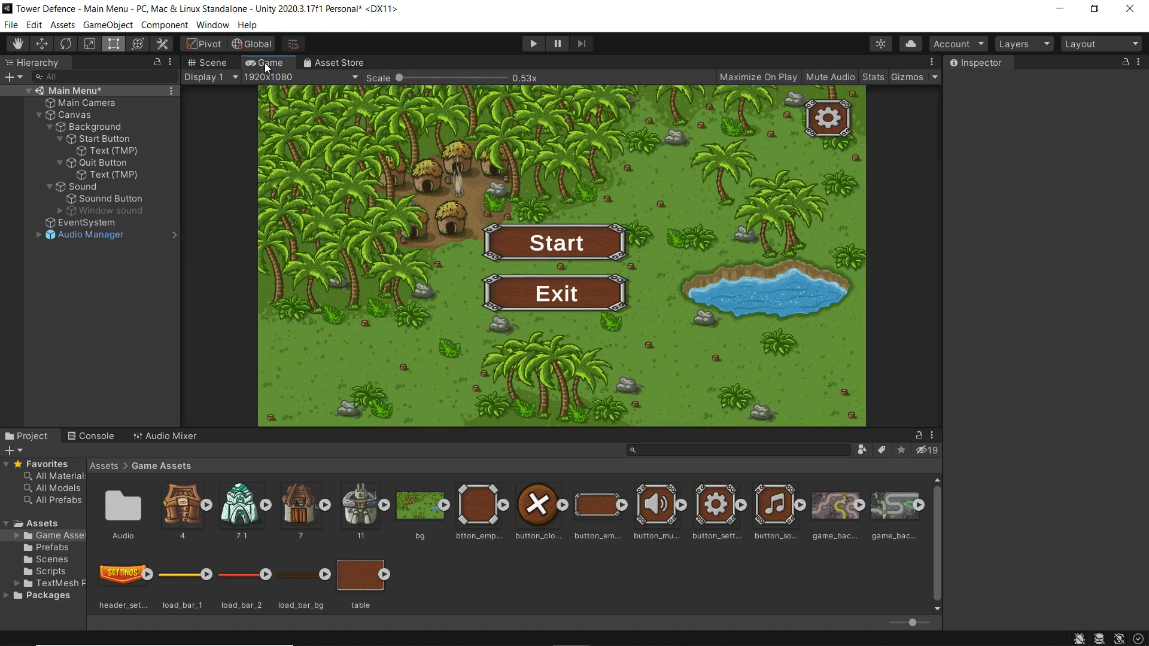
pyautogui.click(210, 64)
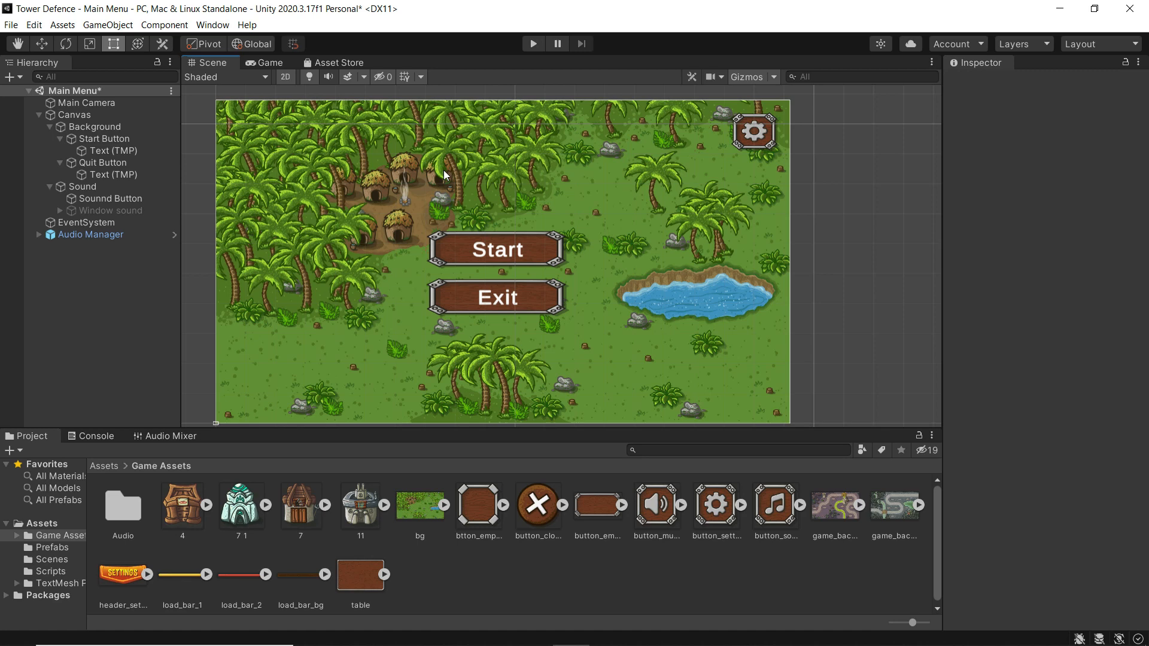
# - Show the Window sound panel, give it the wooden table sprite tinted white, and lengthen it downward
pyautogui.click(110, 210)
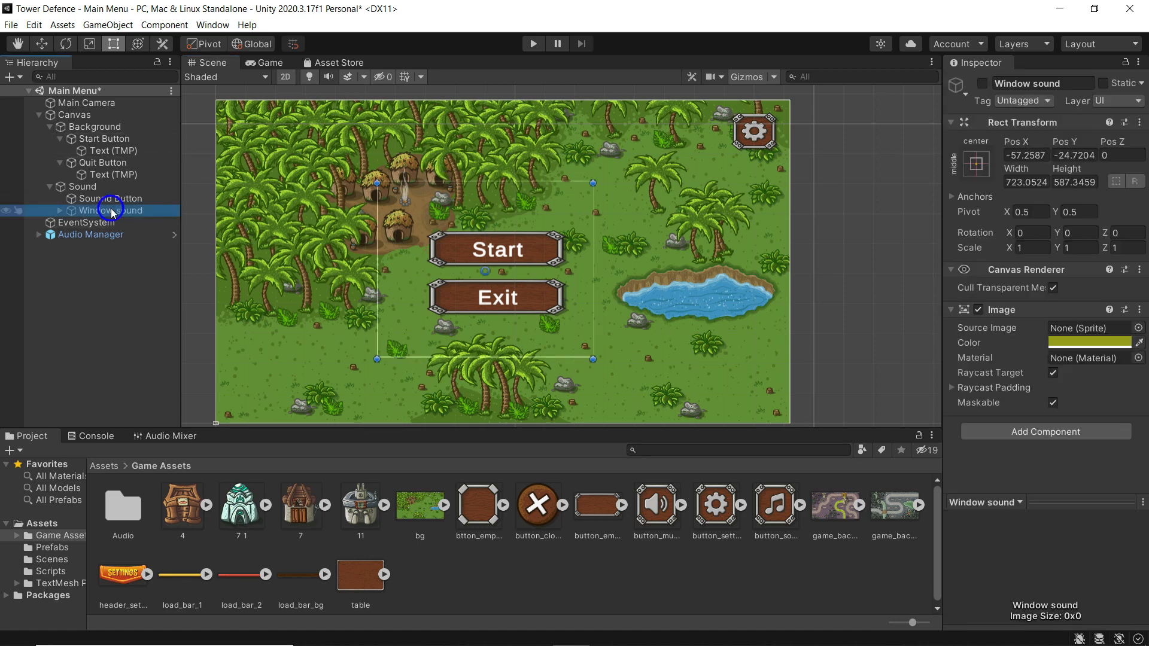
pyautogui.click(983, 83)
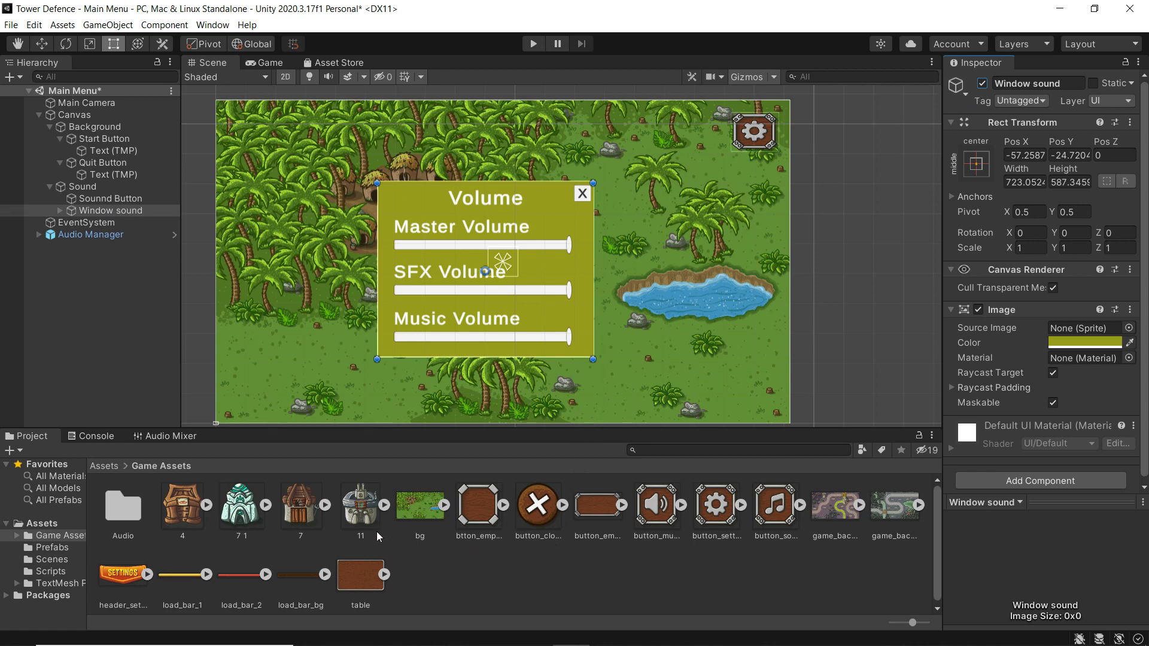
pyautogui.moveTo(368, 580); pyautogui.dragTo(1055, 331)
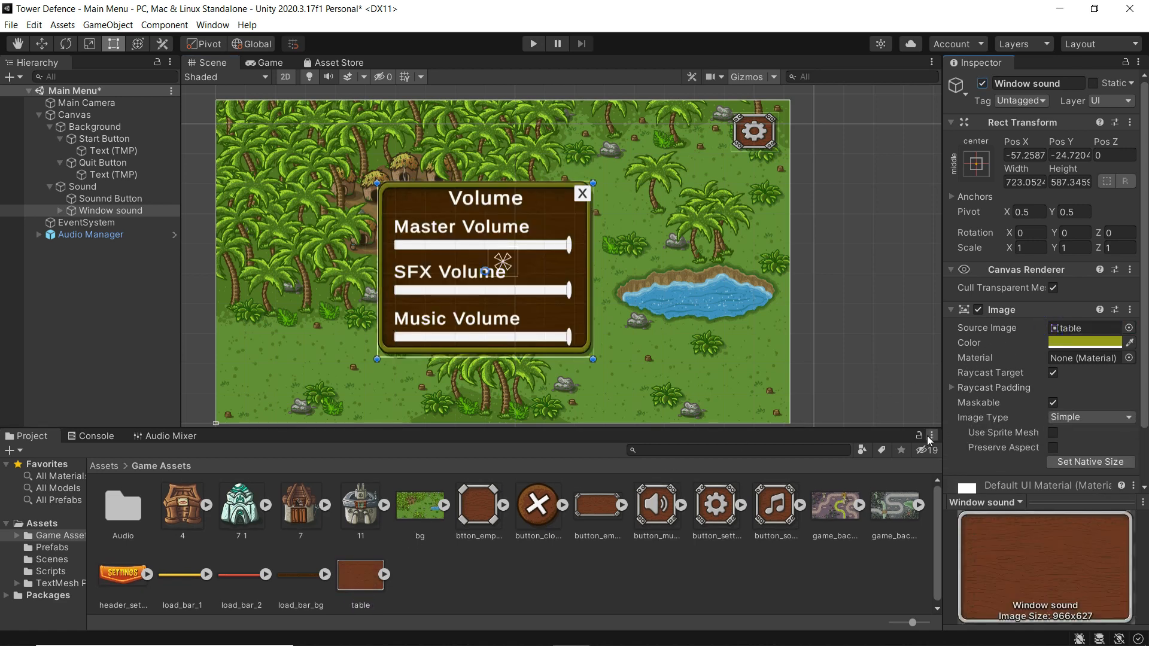
pyautogui.click(1054, 343)
pyautogui.moveTo(1024, 366); pyautogui.dragTo(924, 314)
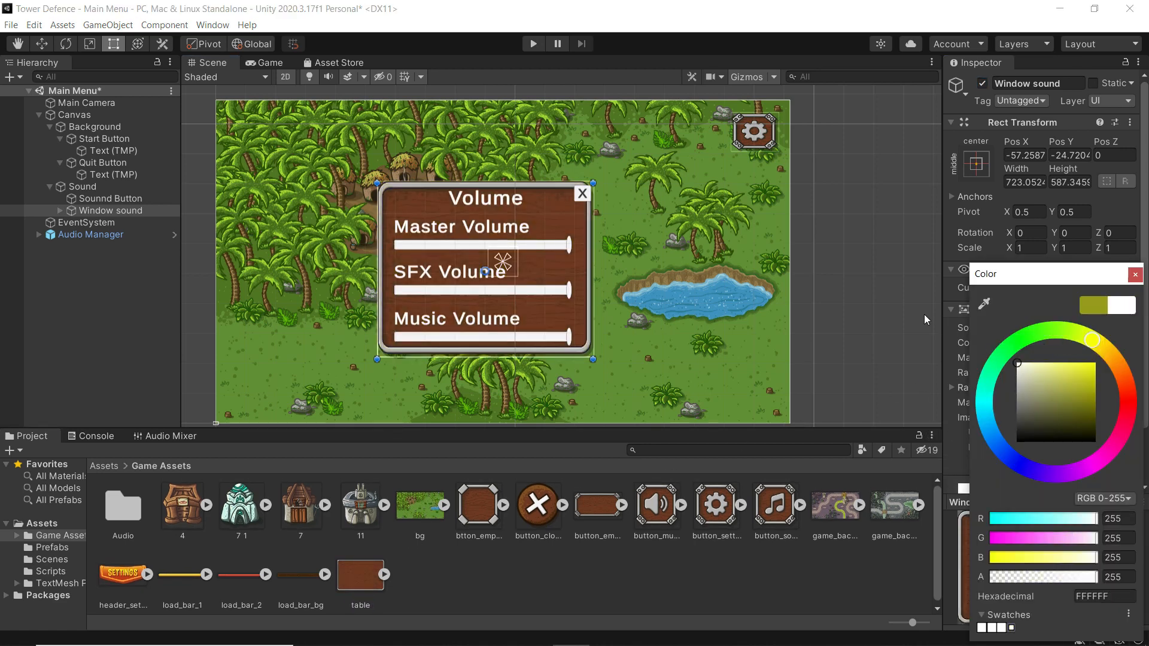
pyautogui.click(1135, 275)
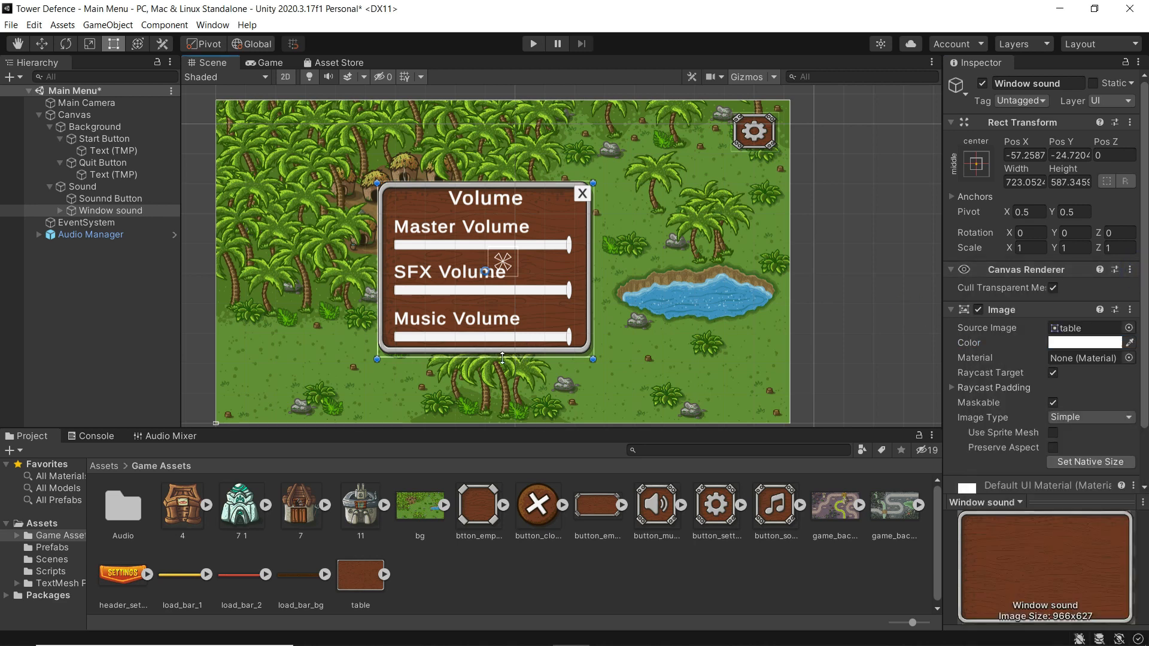
pyautogui.moveTo(502, 358); pyautogui.dragTo(503, 380)
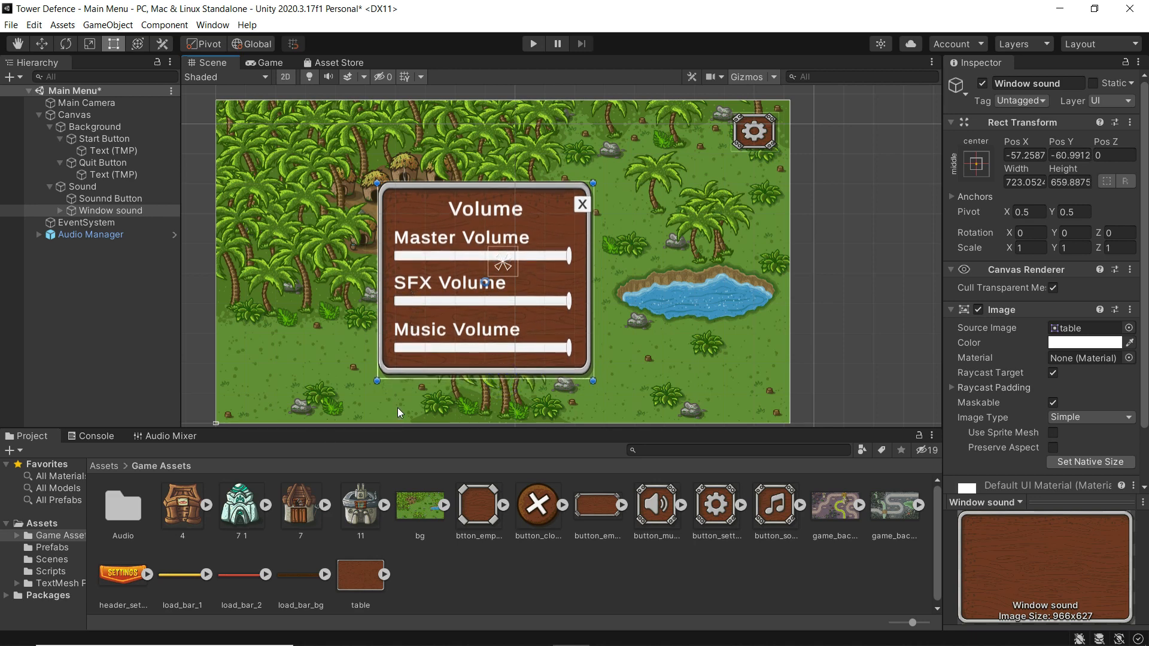
# - Expand Window sound down to the Master Volume slider and set its Background to load_bar_bg
pyautogui.click(59, 211)
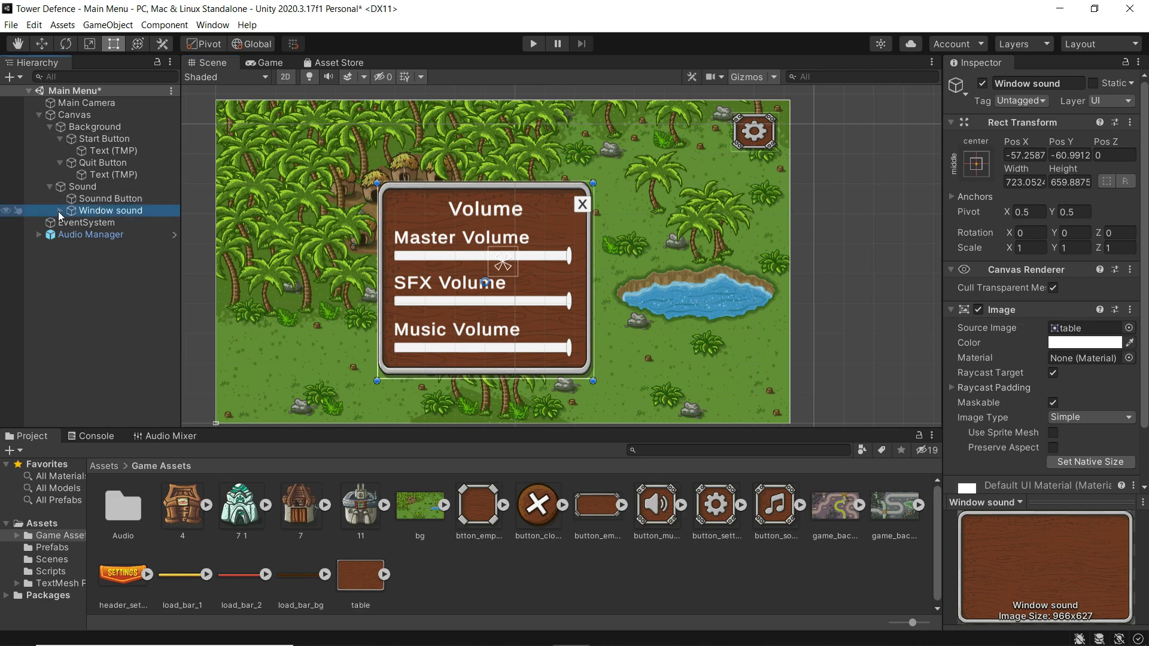
pyautogui.click(60, 210)
pyautogui.click(122, 234)
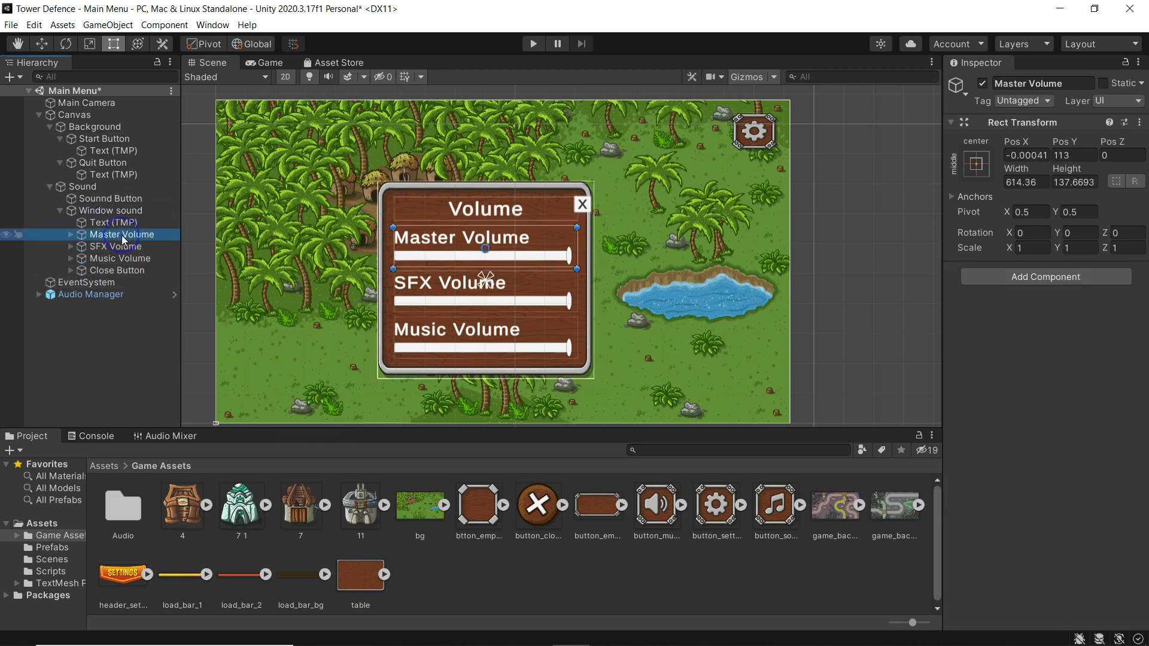
pyautogui.click(73, 234)
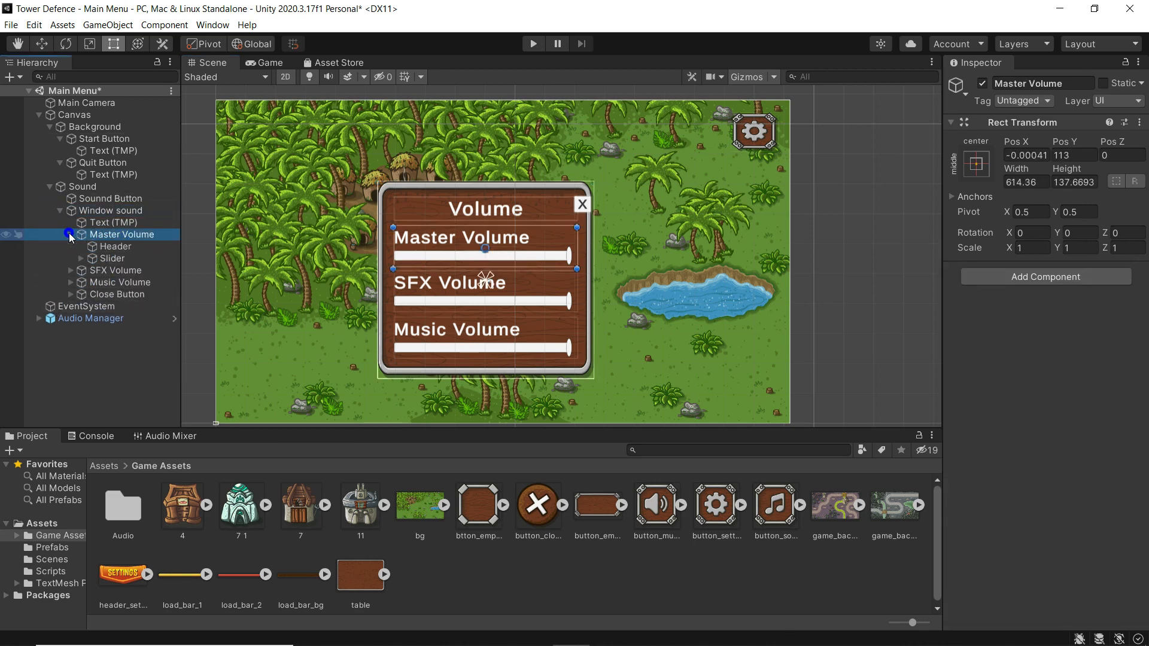
pyautogui.click(117, 259)
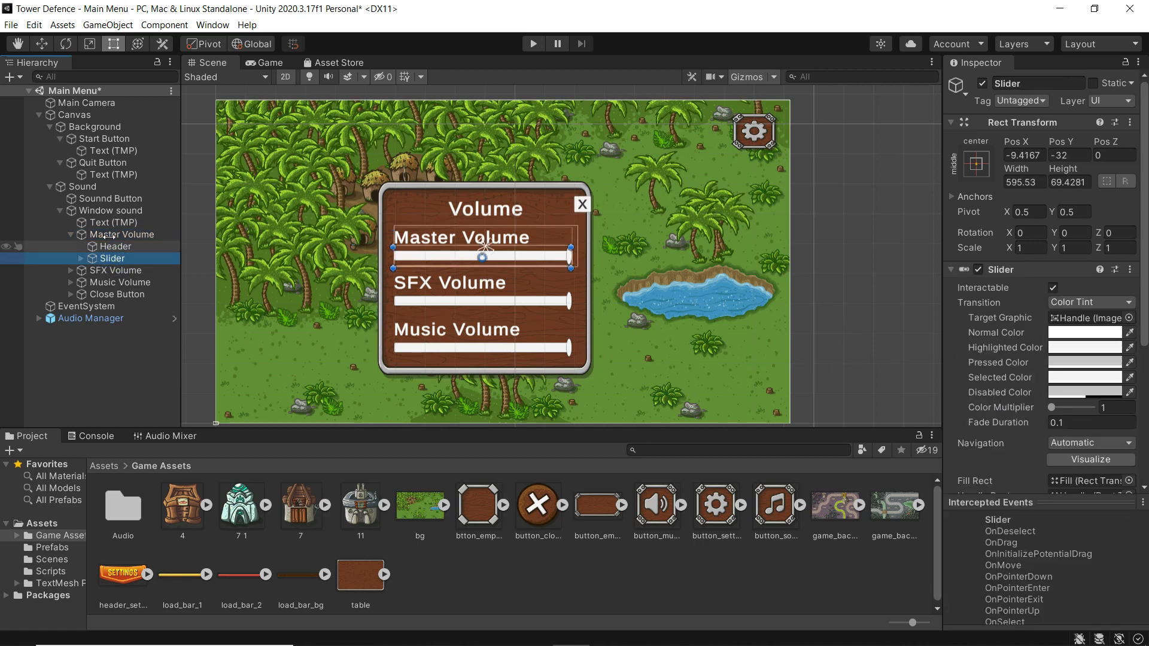
pyautogui.click(80, 258)
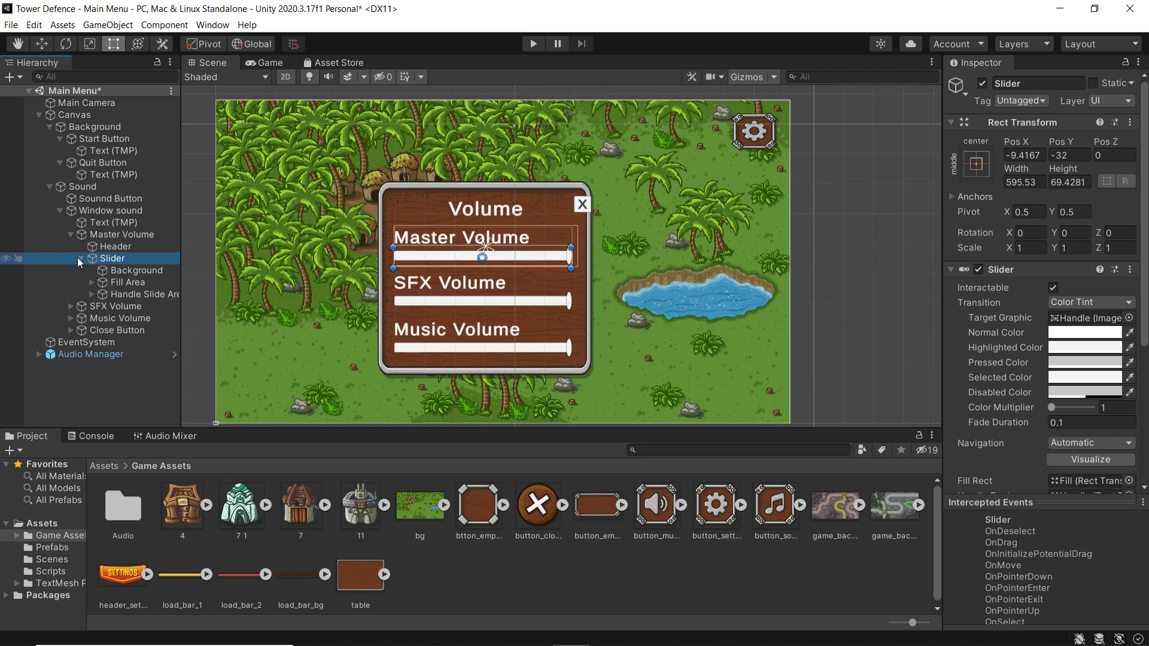
pyautogui.click(116, 272)
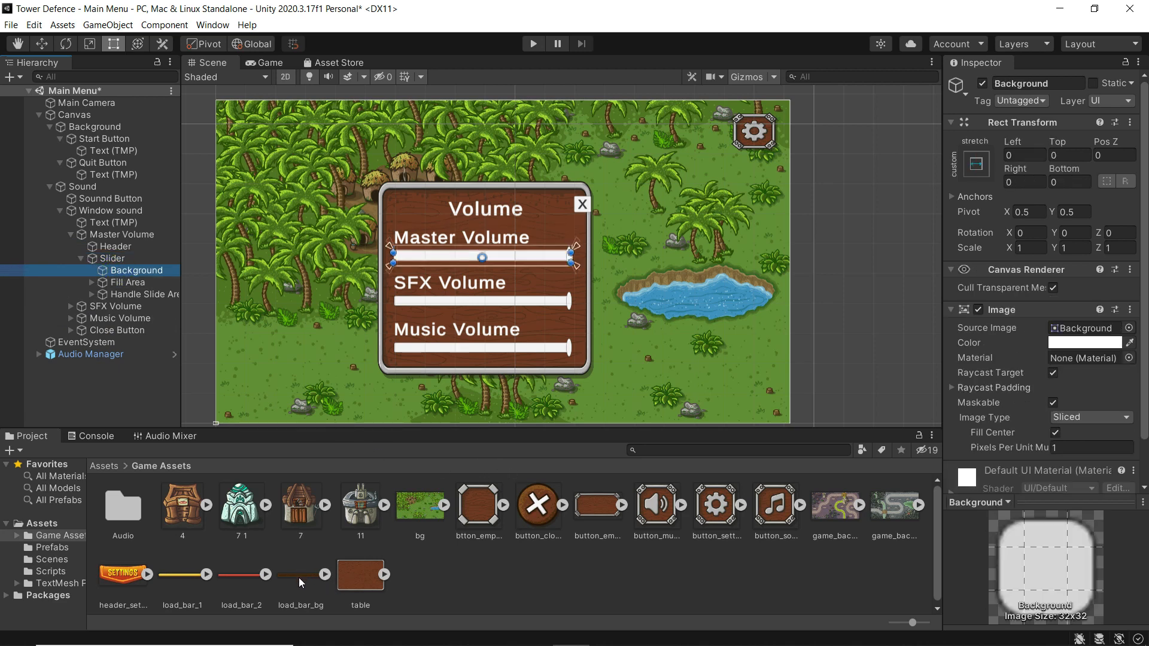
pyautogui.moveTo(299, 577); pyautogui.dragTo(1070, 336)
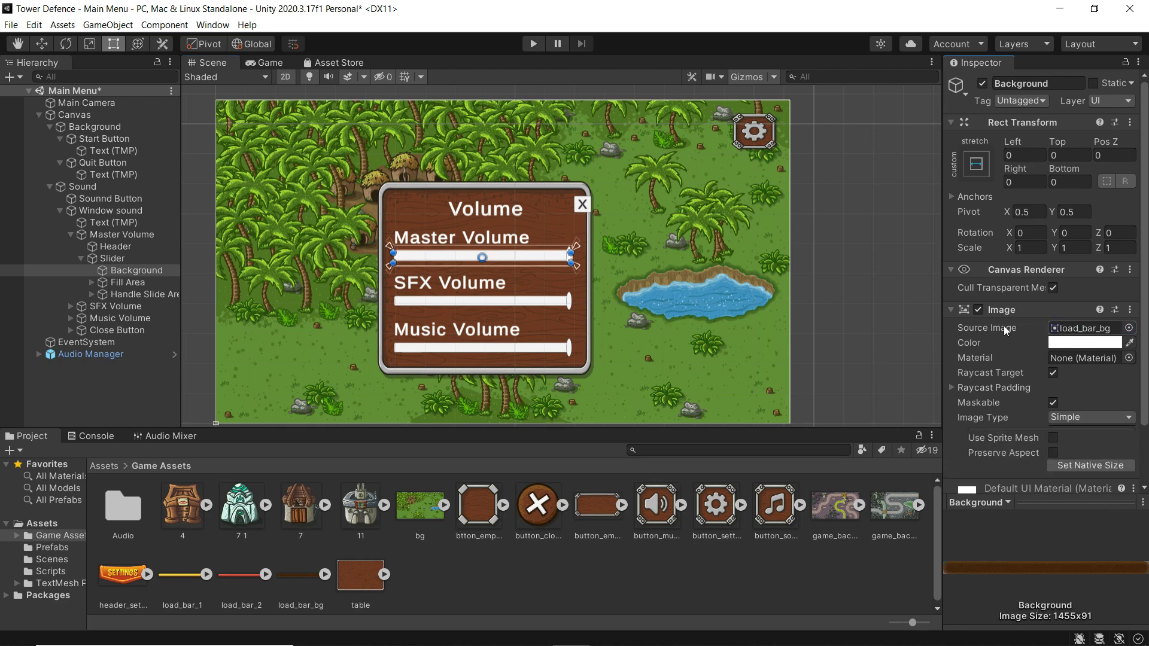
# - Set the Music and SFX slider Backgrounds to load_bar_bg as well
pyautogui.click(70, 307)
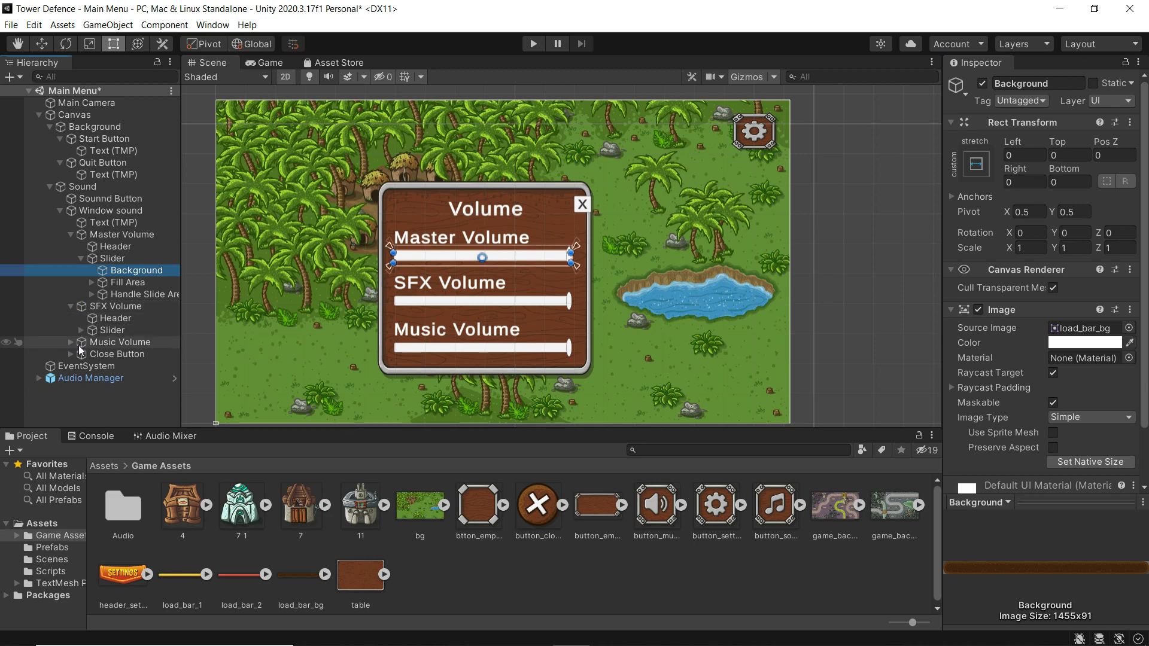
pyautogui.click(80, 330)
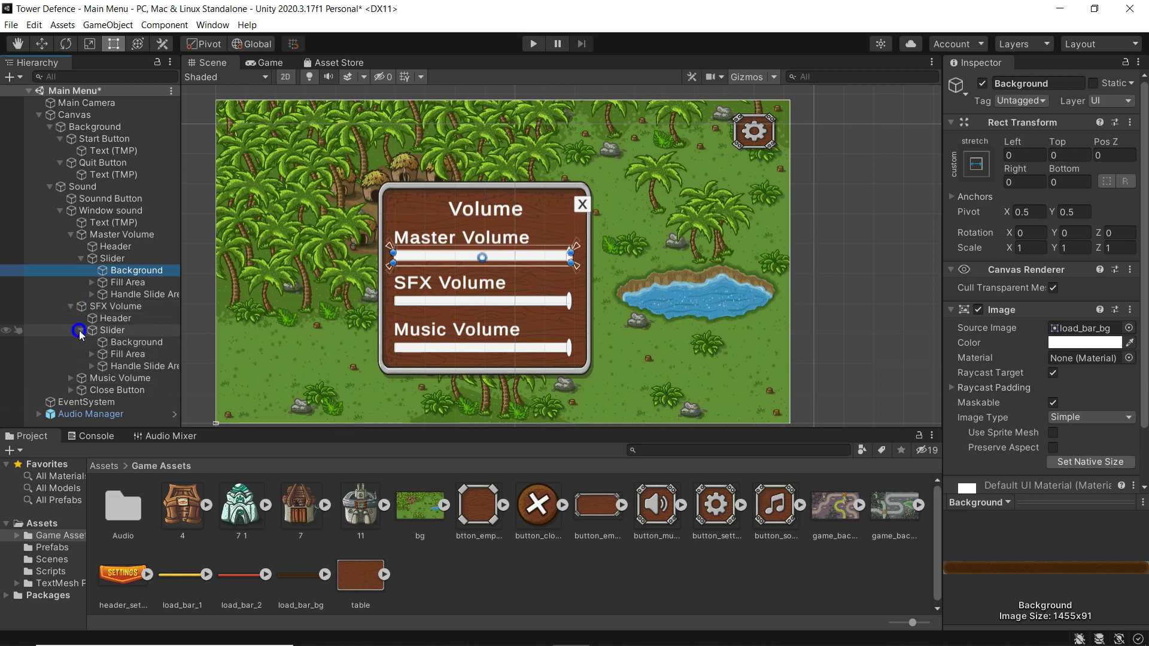
pyautogui.click(70, 377)
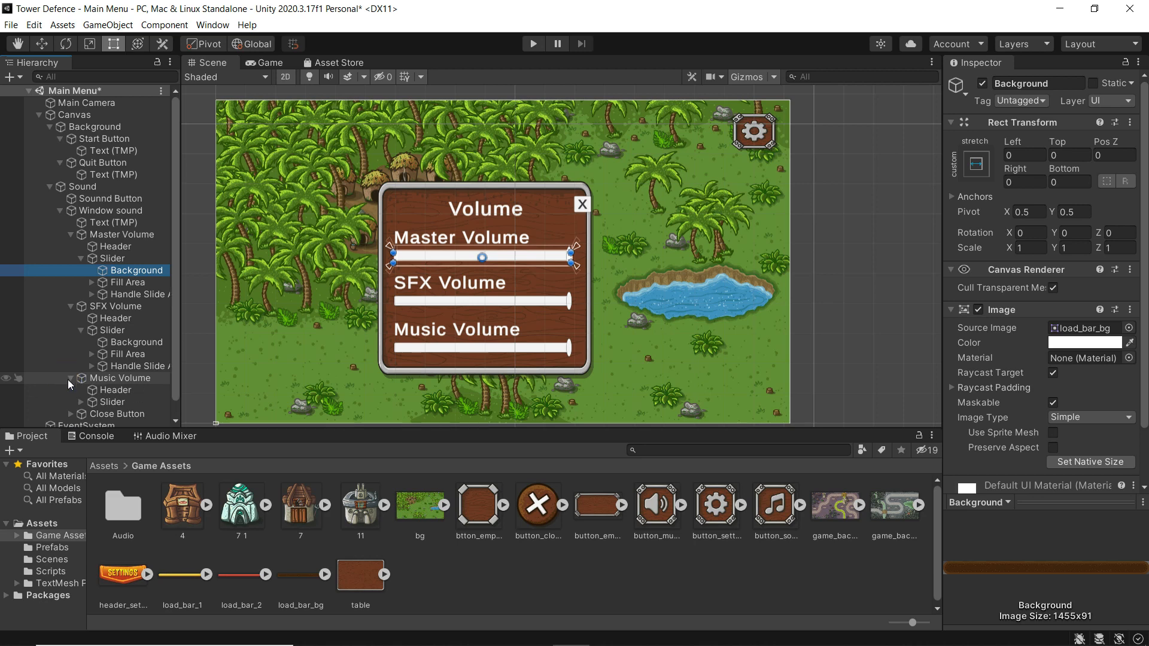
pyautogui.click(81, 401)
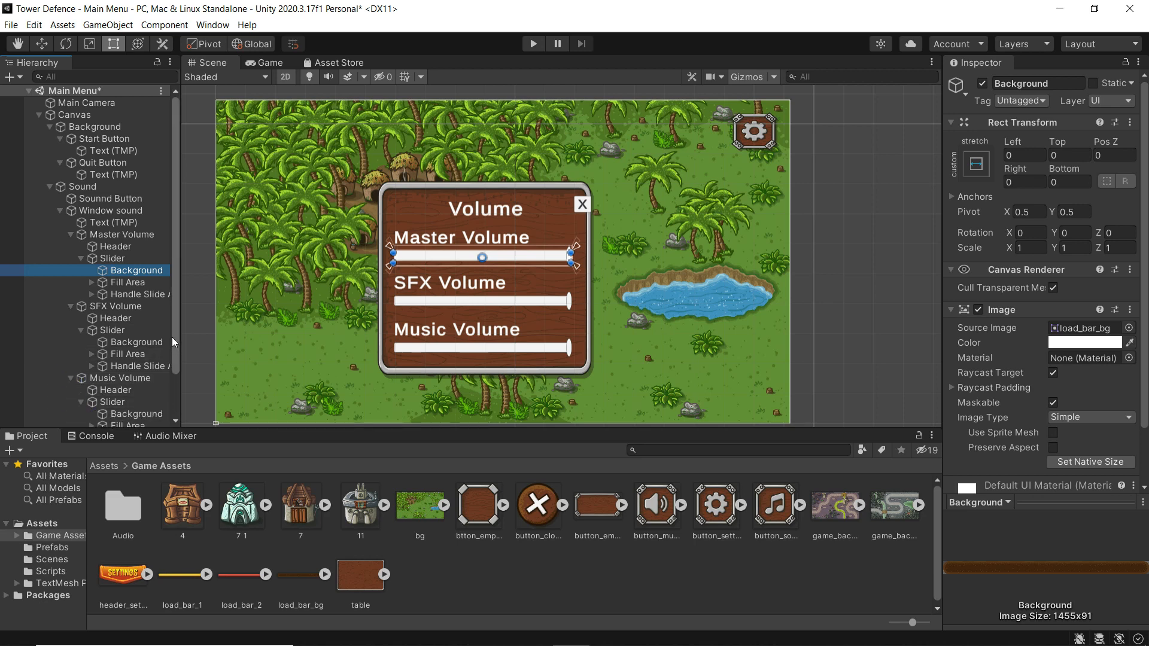
pyautogui.moveTo(172, 337); pyautogui.dragTo(172, 385)
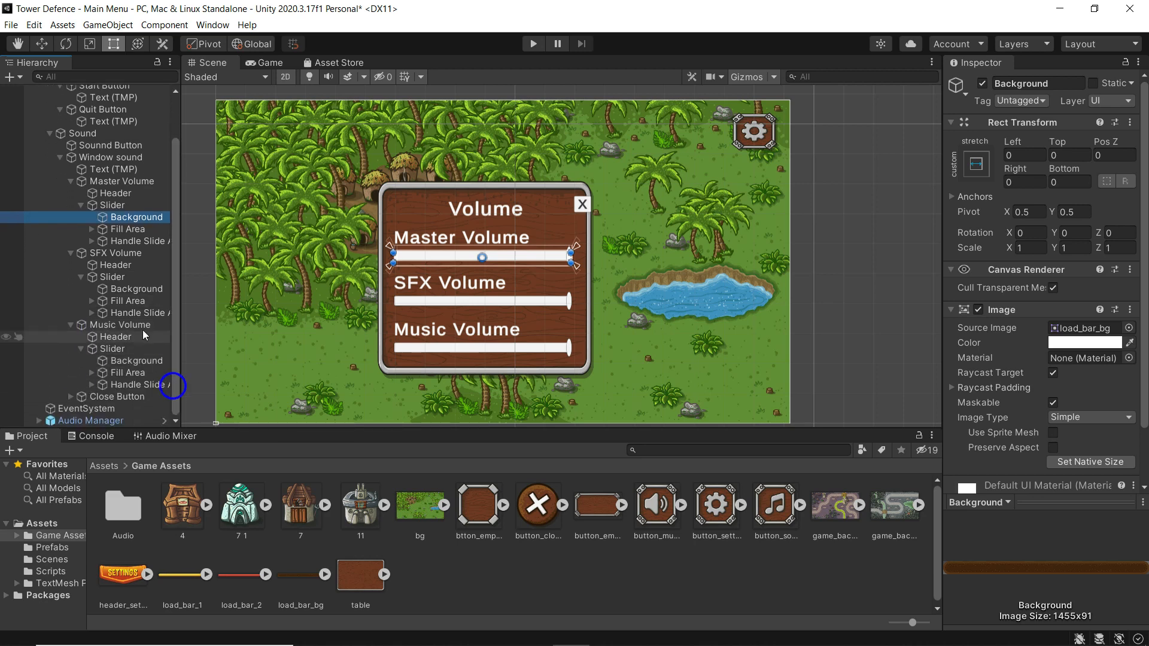
pyautogui.click(129, 362)
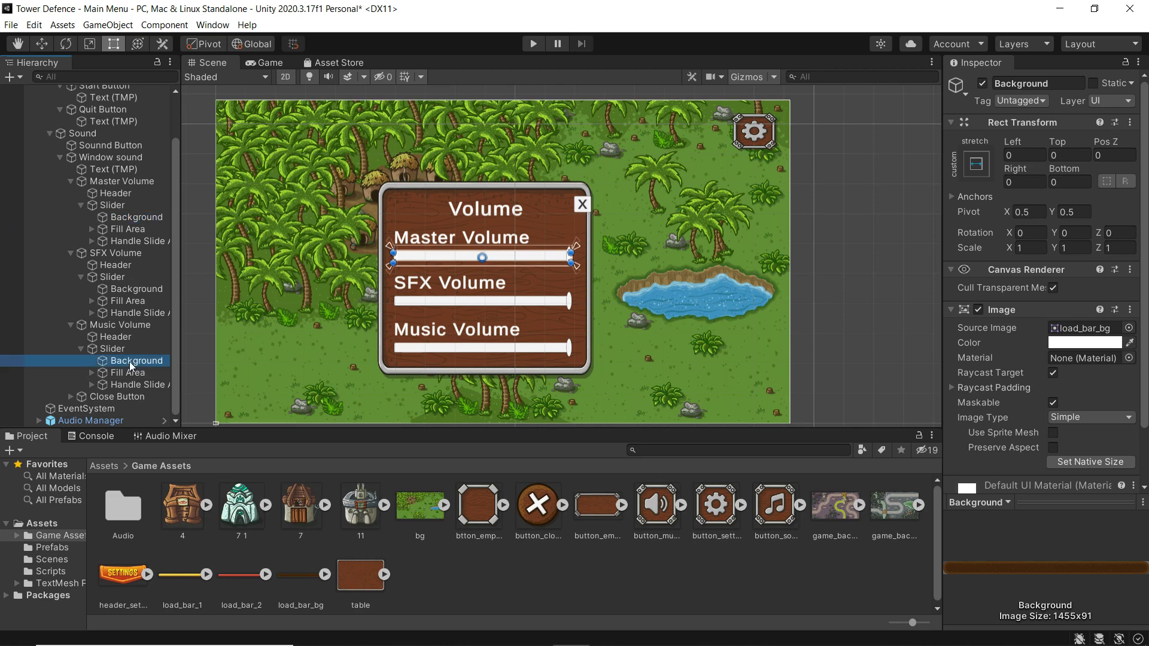
pyautogui.moveTo(296, 572); pyautogui.dragTo(1083, 329)
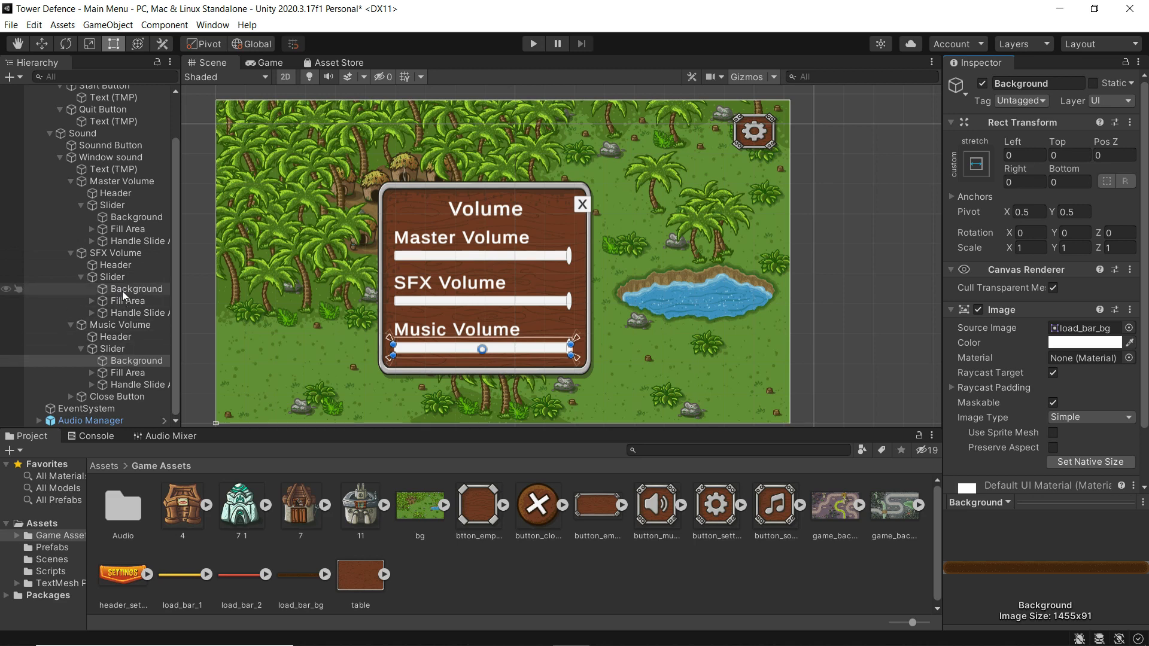
pyautogui.click(122, 291)
pyautogui.moveTo(297, 576); pyautogui.dragTo(1083, 329)
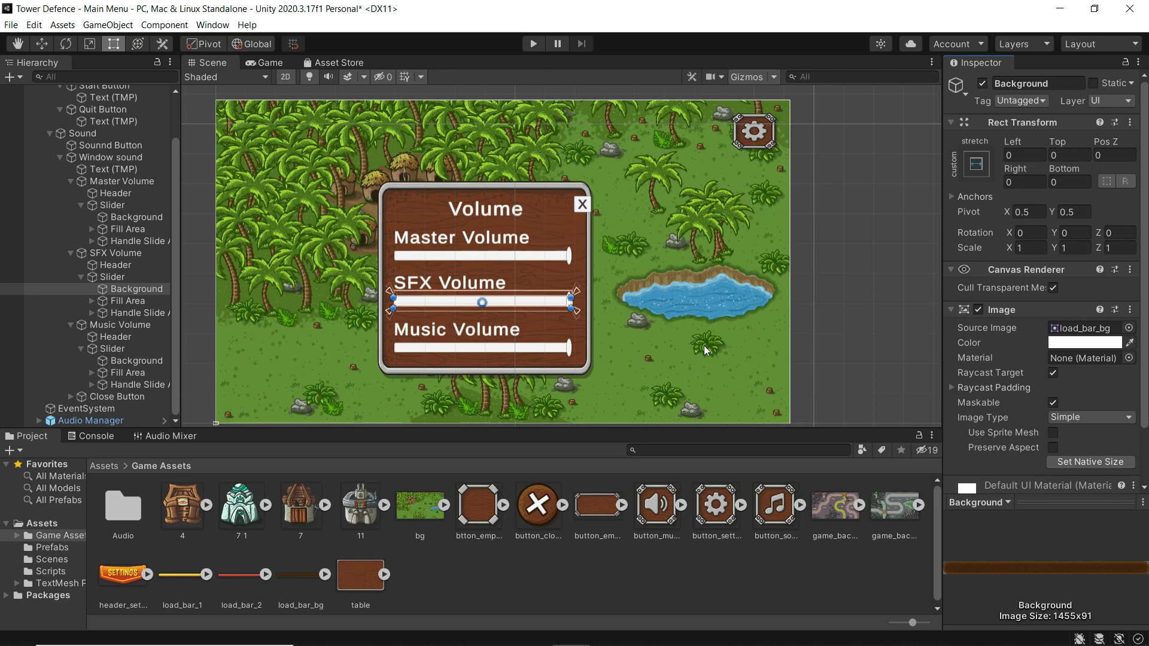
pyautogui.click(92, 299)
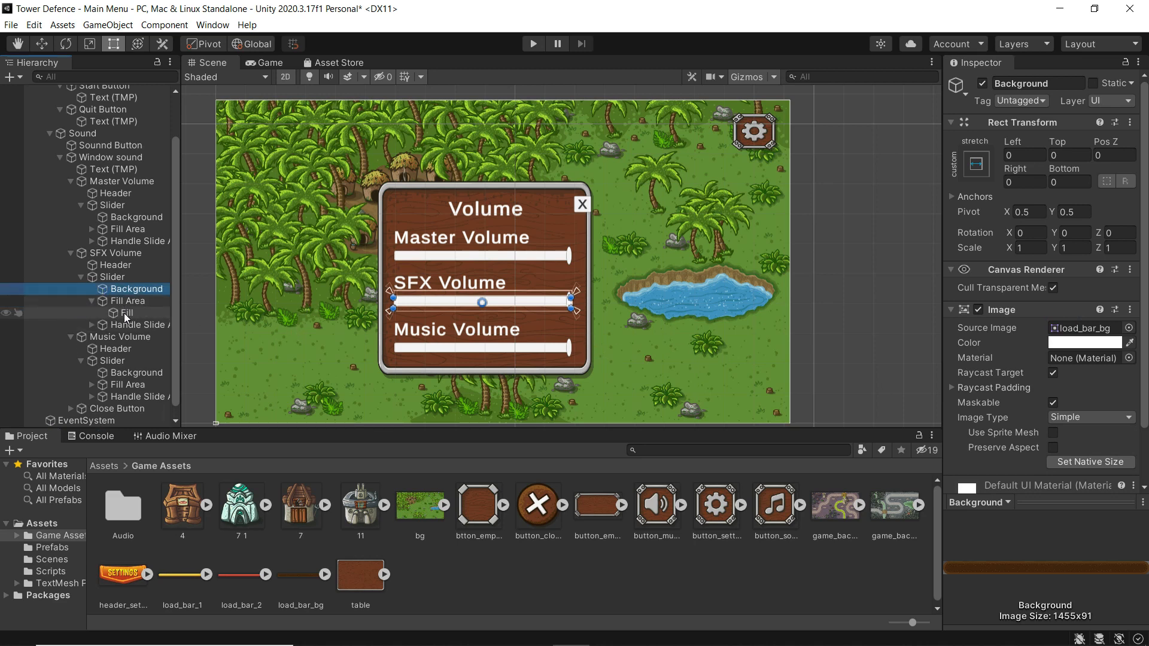
# - Make the Master Volume slider's fill red by giving it the load_bar_2 source image
pyautogui.click(91, 230)
pyautogui.click(122, 241)
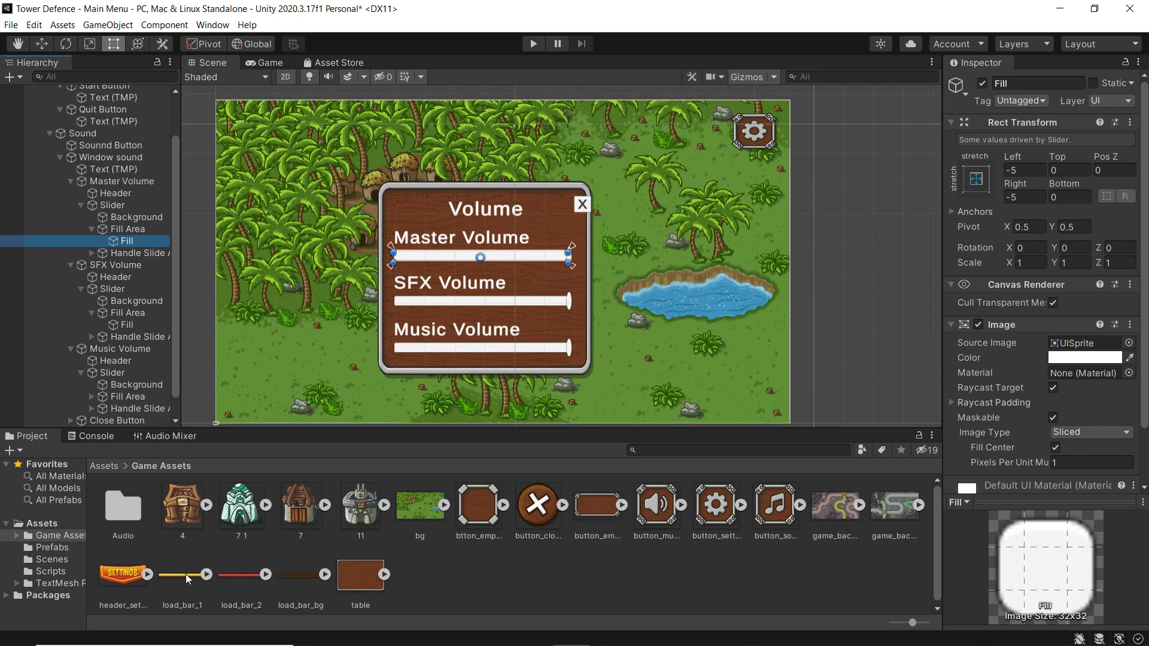
pyautogui.click(237, 576)
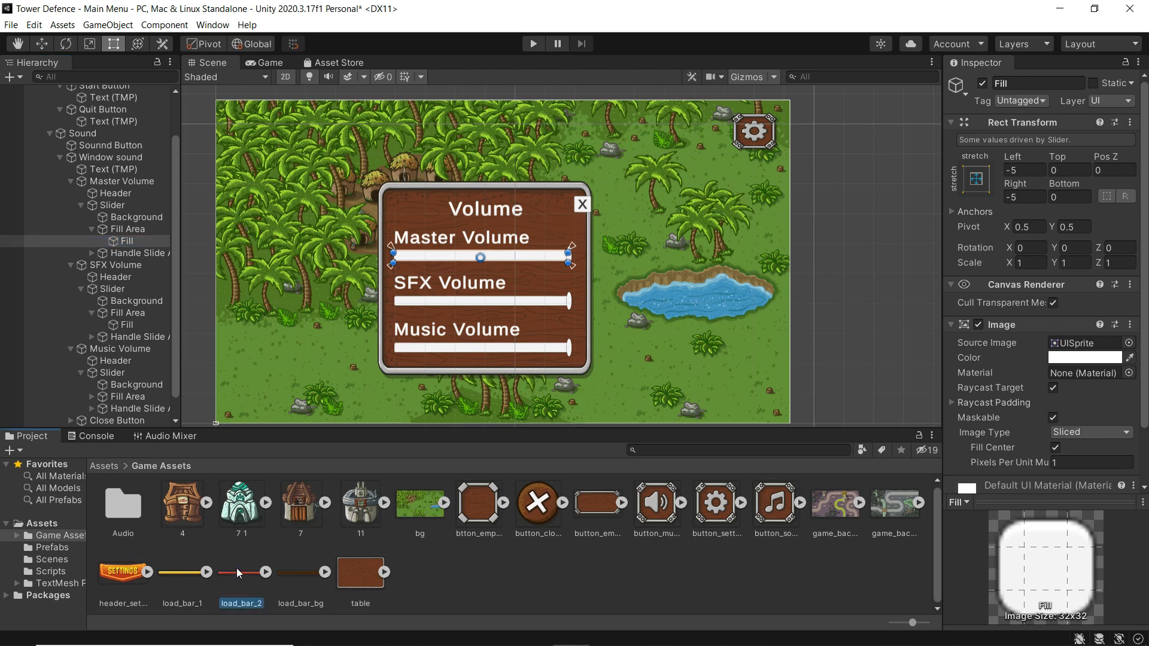
pyautogui.moveTo(242, 564); pyautogui.dragTo(1076, 347)
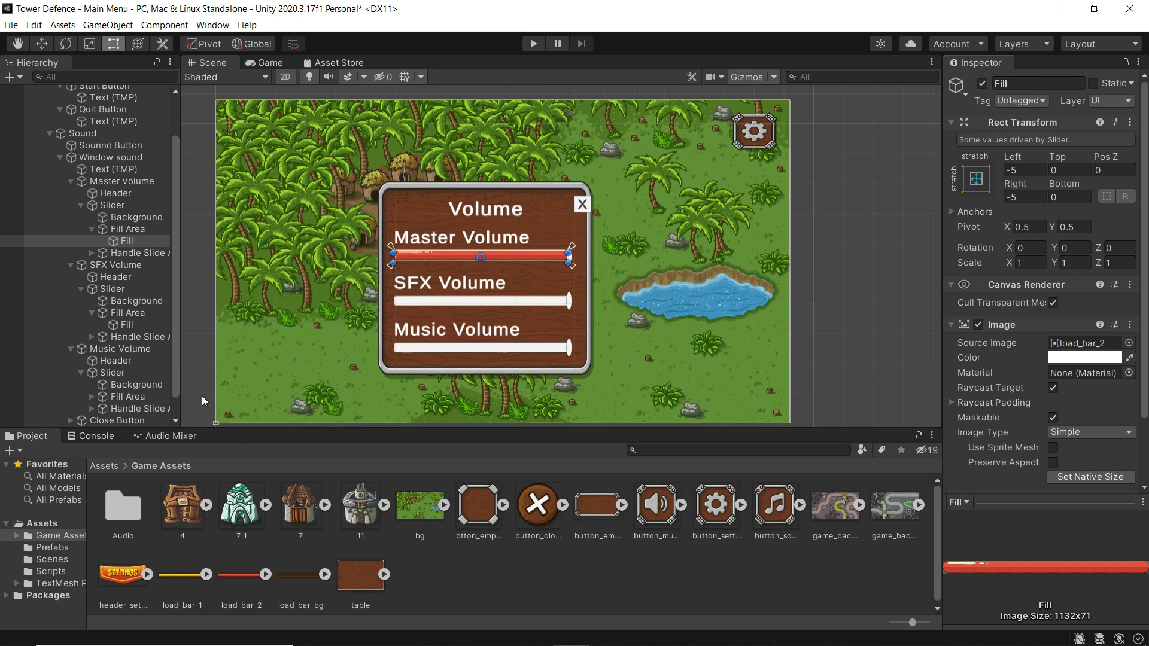
# - Make the SFX and Music Volume fills yellow with the load_bar_1 source image
pyautogui.click(127, 324)
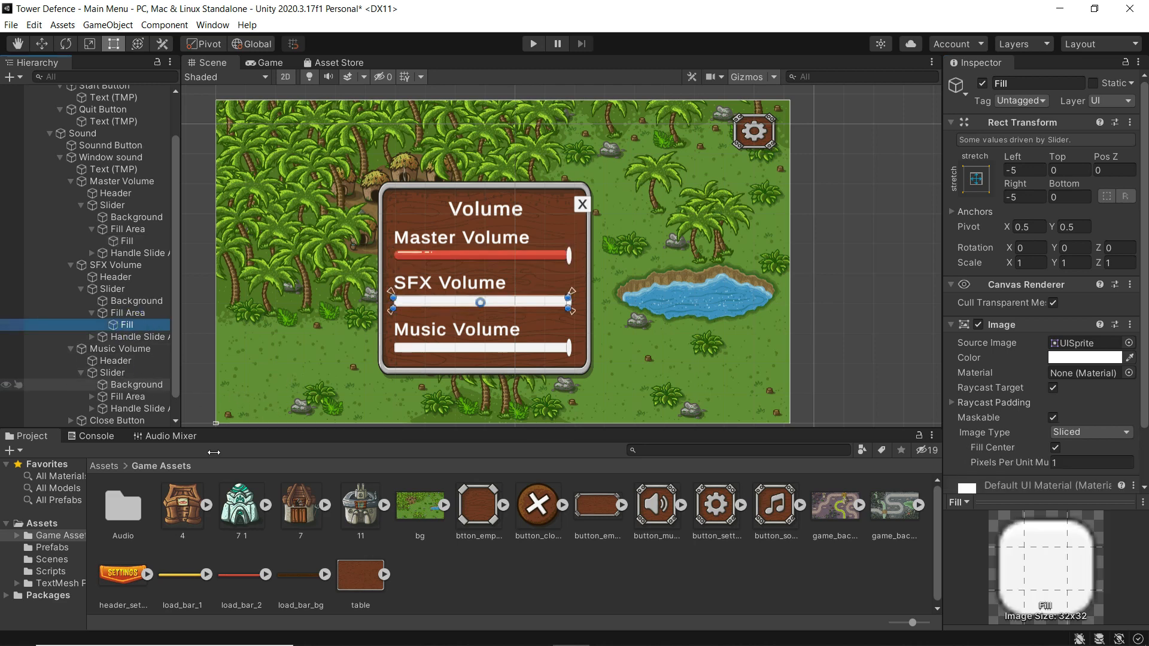
pyautogui.moveTo(184, 573); pyautogui.dragTo(1080, 344)
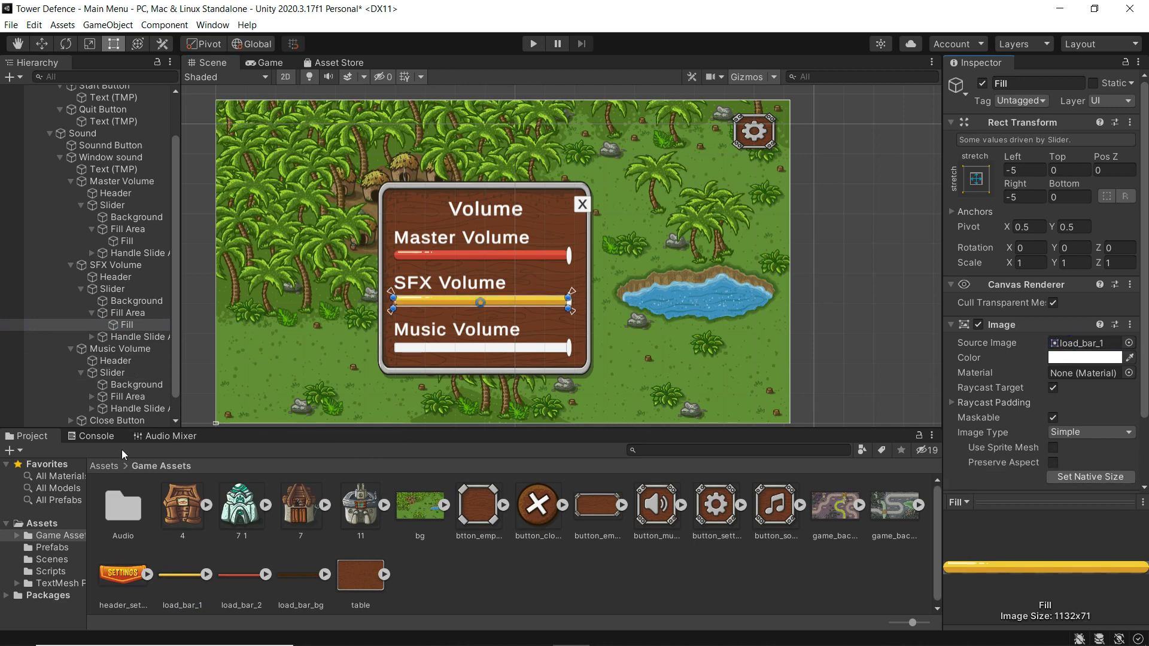
pyautogui.click(126, 397)
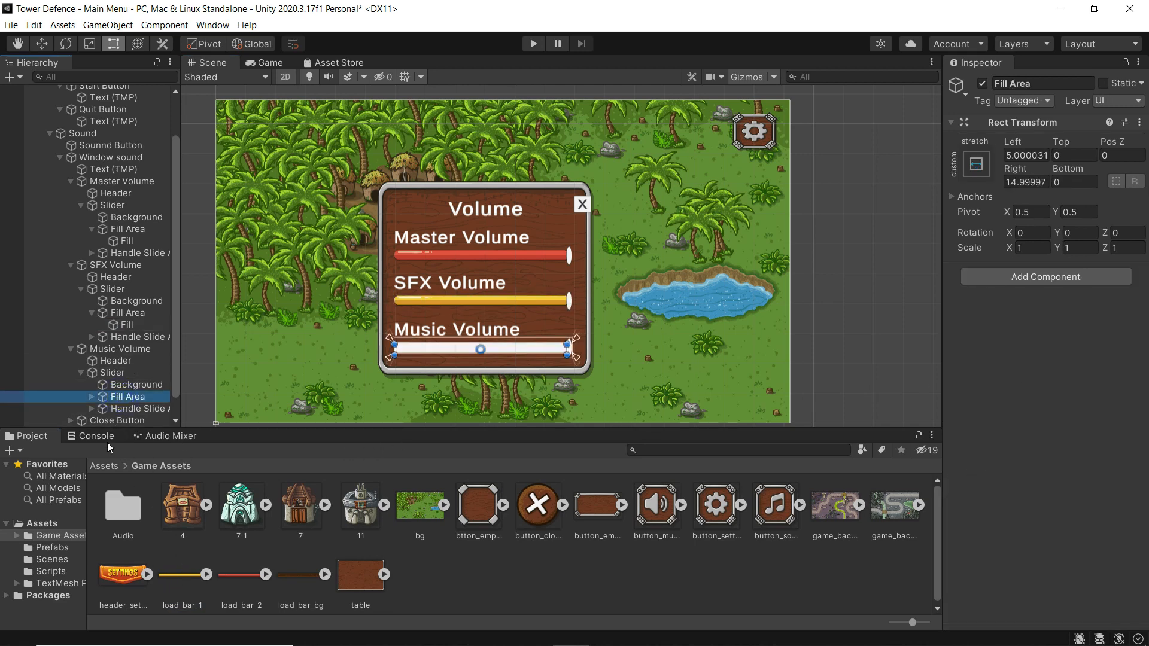
pyautogui.press('Right')
pyautogui.click(123, 409)
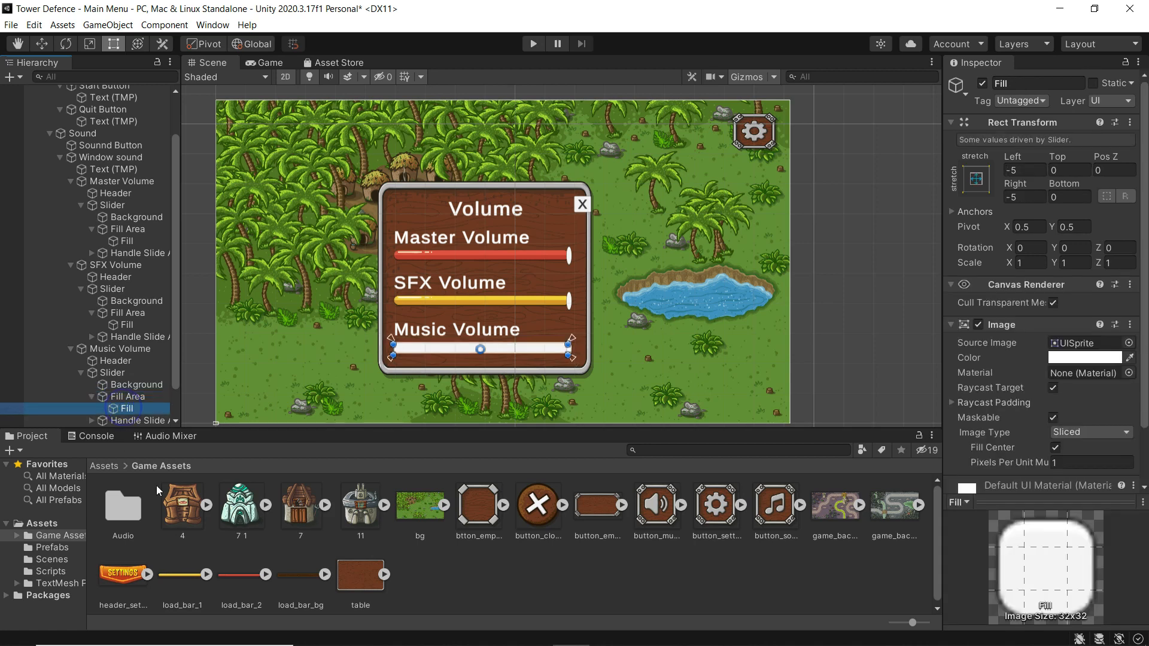
pyautogui.moveTo(179, 574); pyautogui.dragTo(1071, 342)
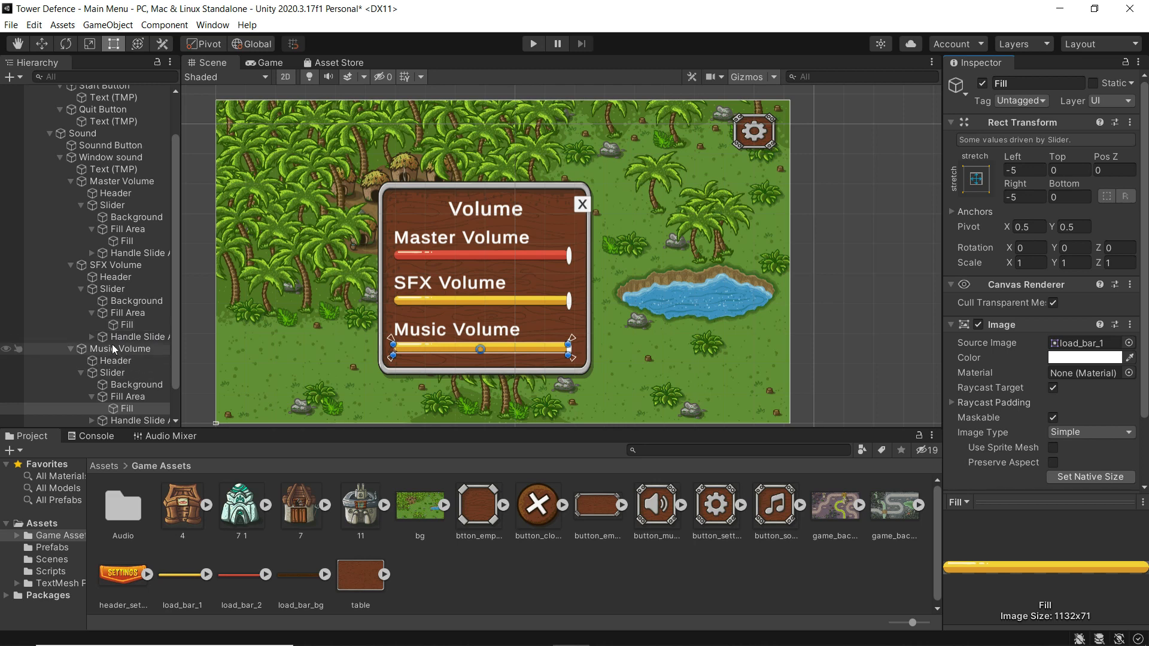
pyautogui.click(113, 290)
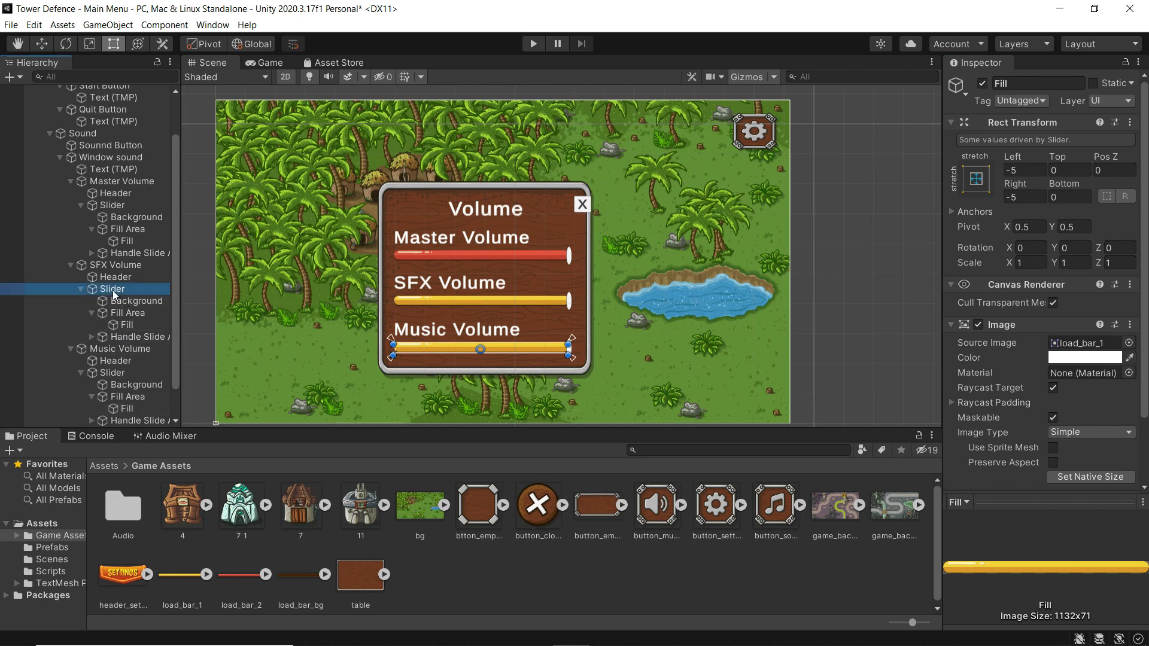
# - Resize all three volume sliders to about 450.45 × 73.58, taller and trimmed from the left
pyautogui.keyDown('ctrl'); pyautogui.click(112, 373); pyautogui.keyUp('ctrl')
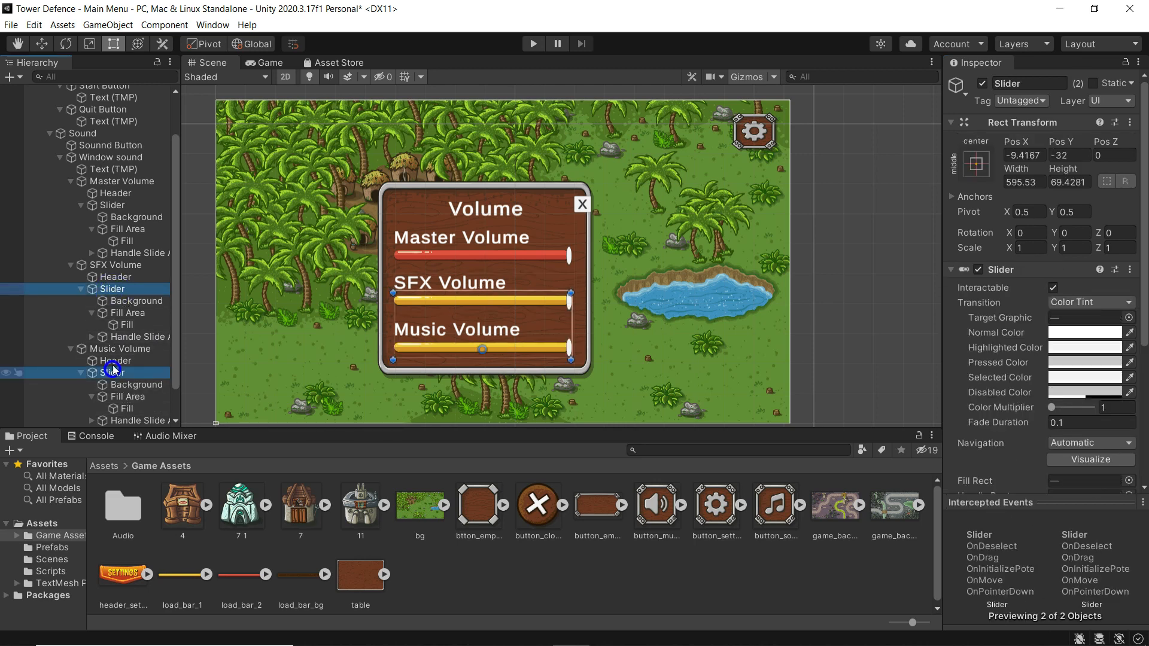
pyautogui.keyDown('ctrl'); pyautogui.click(112, 205); pyautogui.keyUp('ctrl')
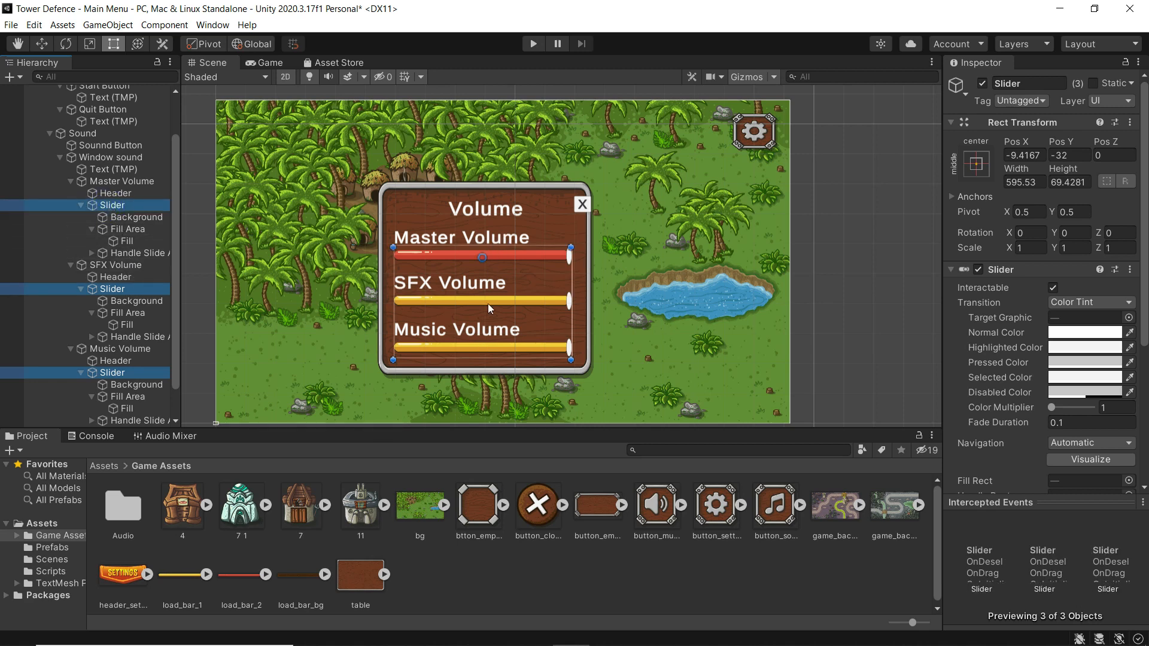
pyautogui.moveTo(485, 357); pyautogui.dragTo(484, 365)
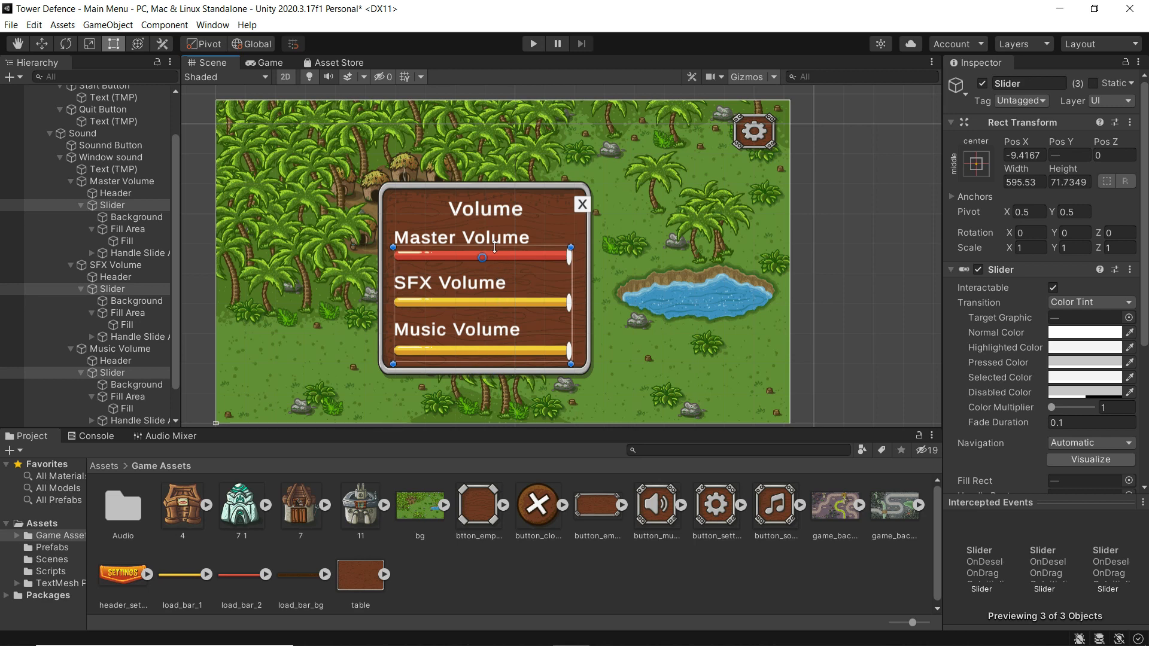
pyautogui.moveTo(494, 247); pyautogui.dragTo(494, 243)
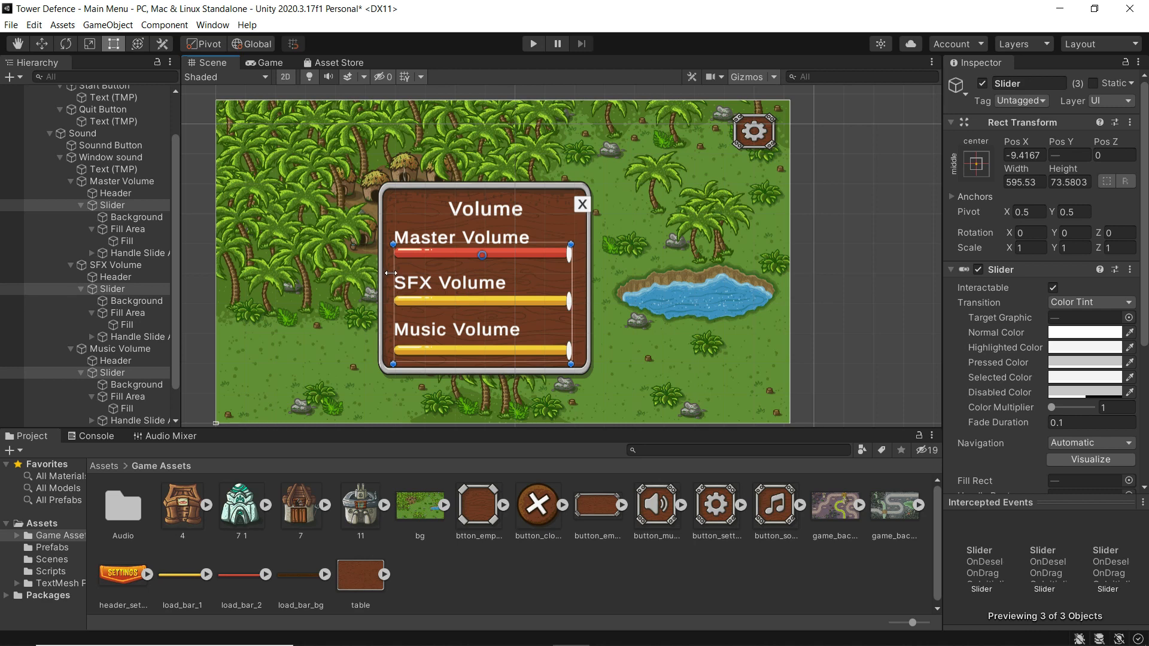
pyautogui.moveTo(392, 272); pyautogui.dragTo(435, 276)
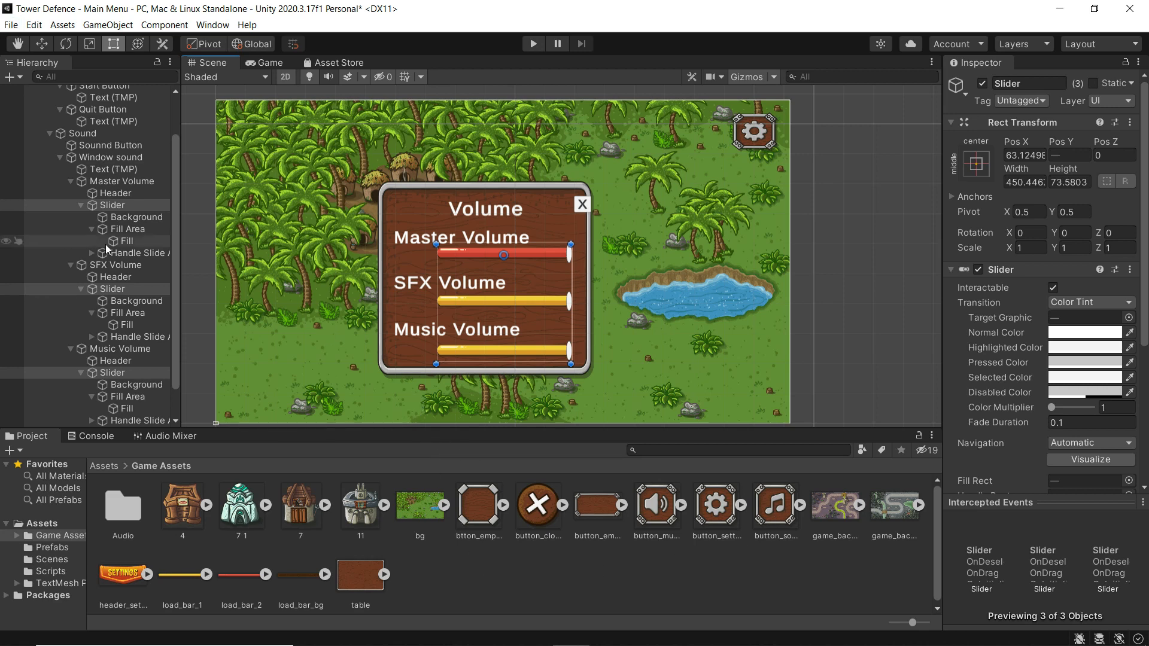
pyautogui.click(122, 205)
# - Add a UI Image under the Master Volume slider and move it left of the bar
pyautogui.rightClick(113, 204)
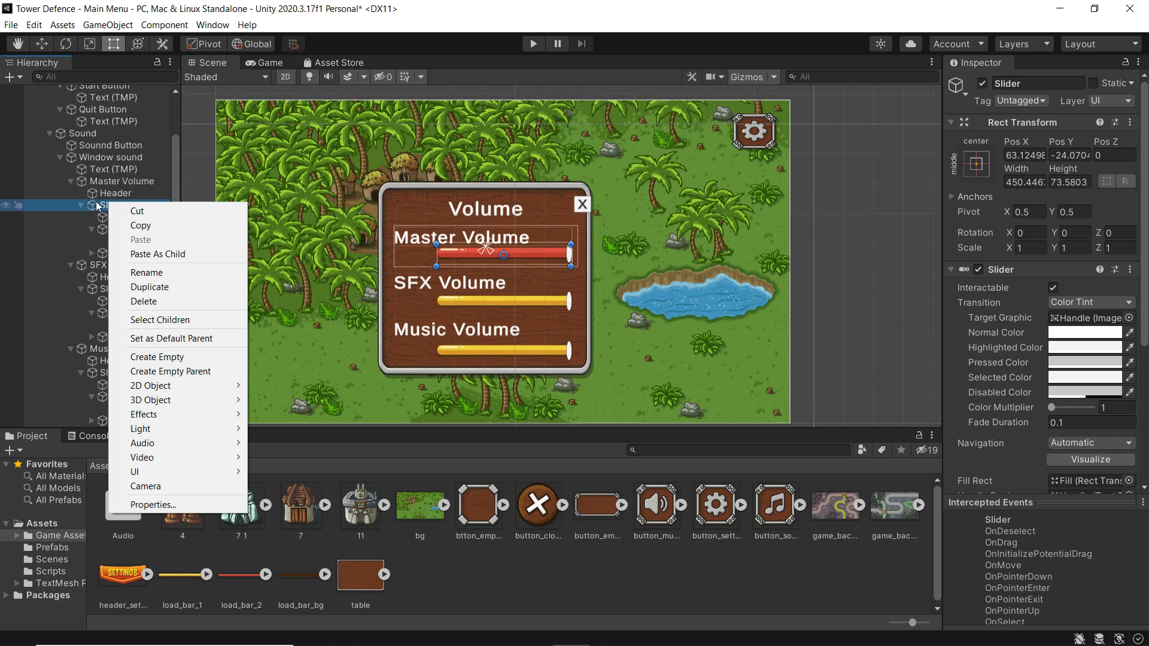
pyautogui.moveTo(174, 472)
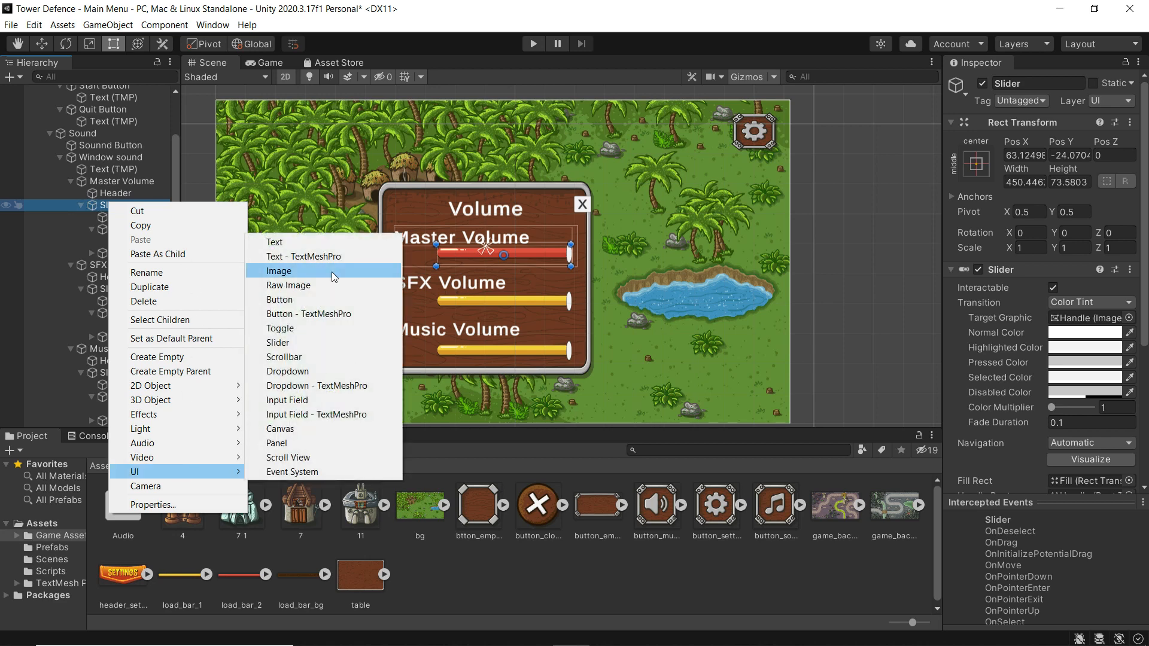
pyautogui.click(295, 270)
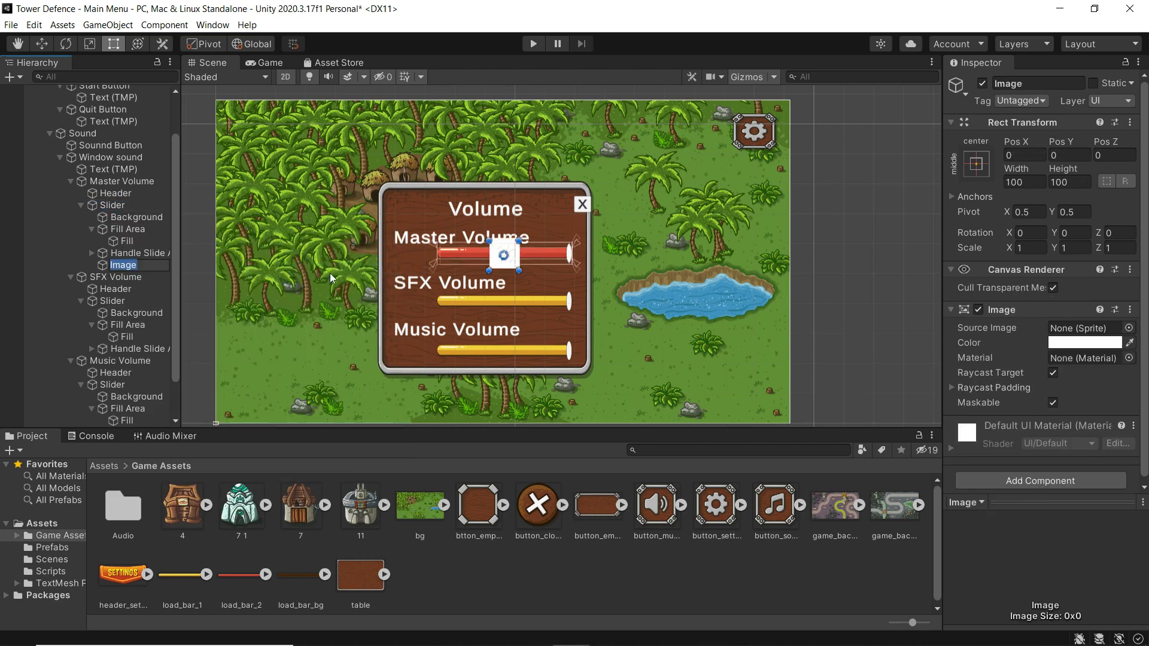
pyautogui.click(49, 43)
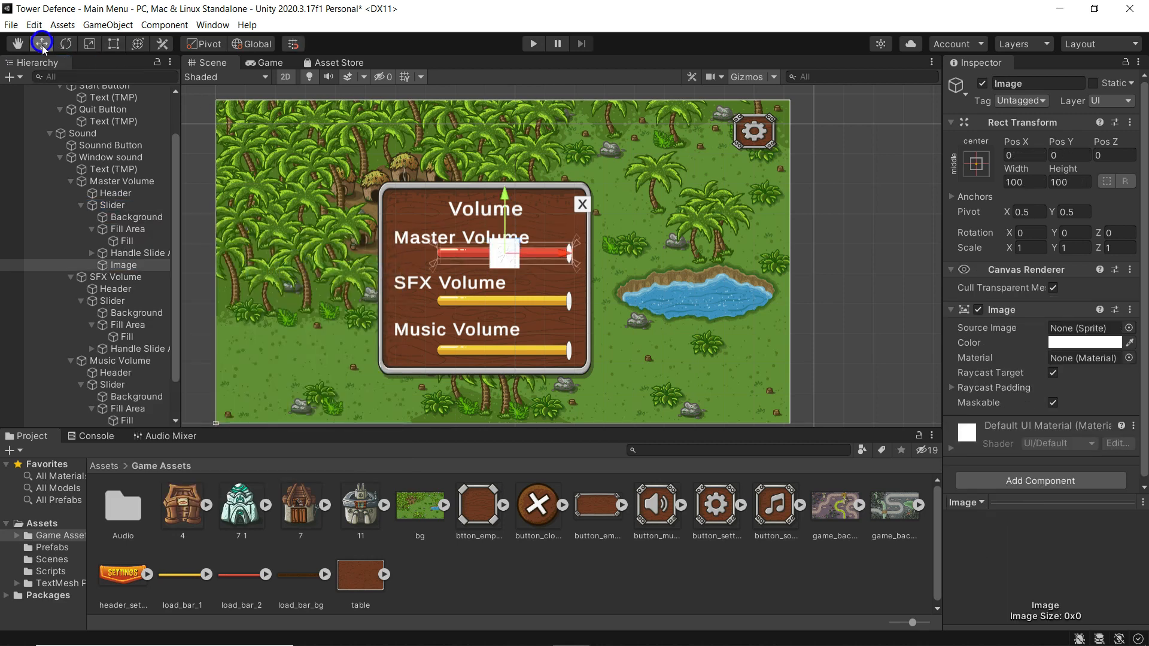
pyautogui.moveTo(563, 255); pyautogui.dragTo(469, 253)
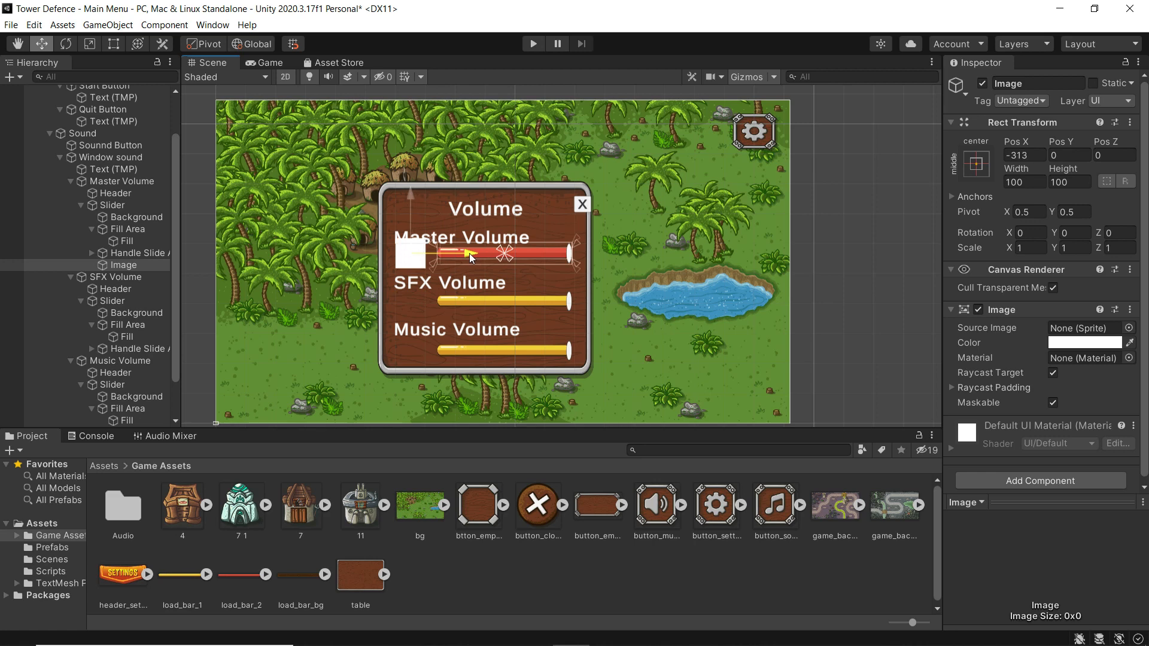
# - Size the new image to 75 × 75 in the Inspector
pyautogui.click(114, 44)
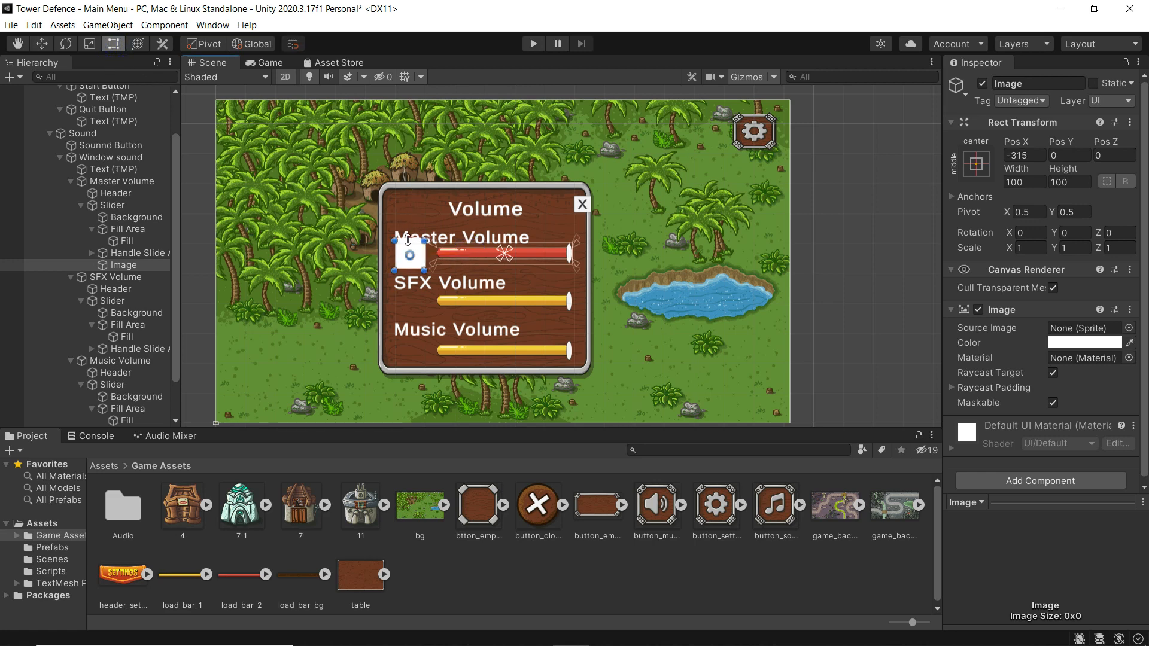
pyautogui.click(1022, 183)
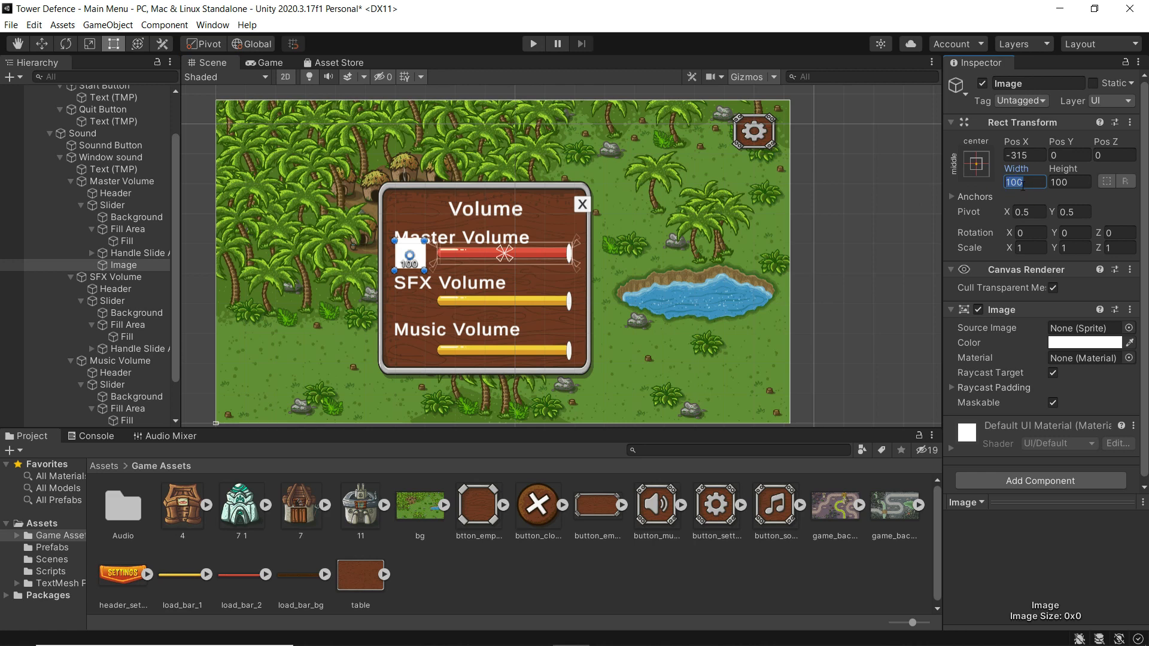
pyautogui.write('50')
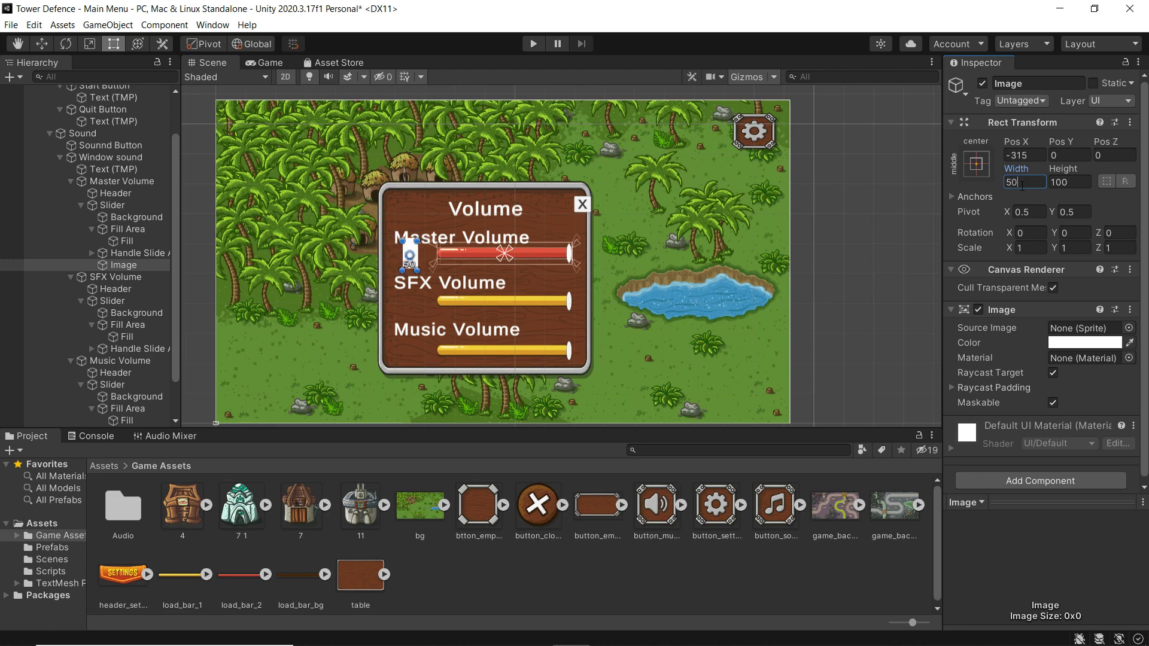
pyautogui.click(1078, 183)
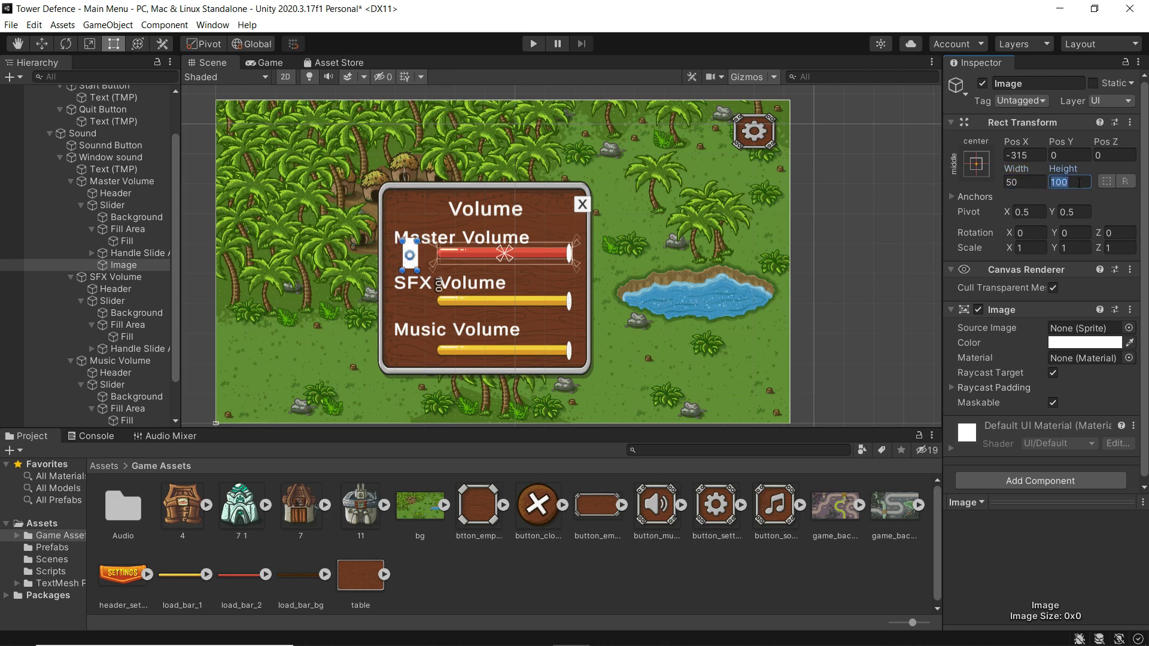
pyautogui.write('50')
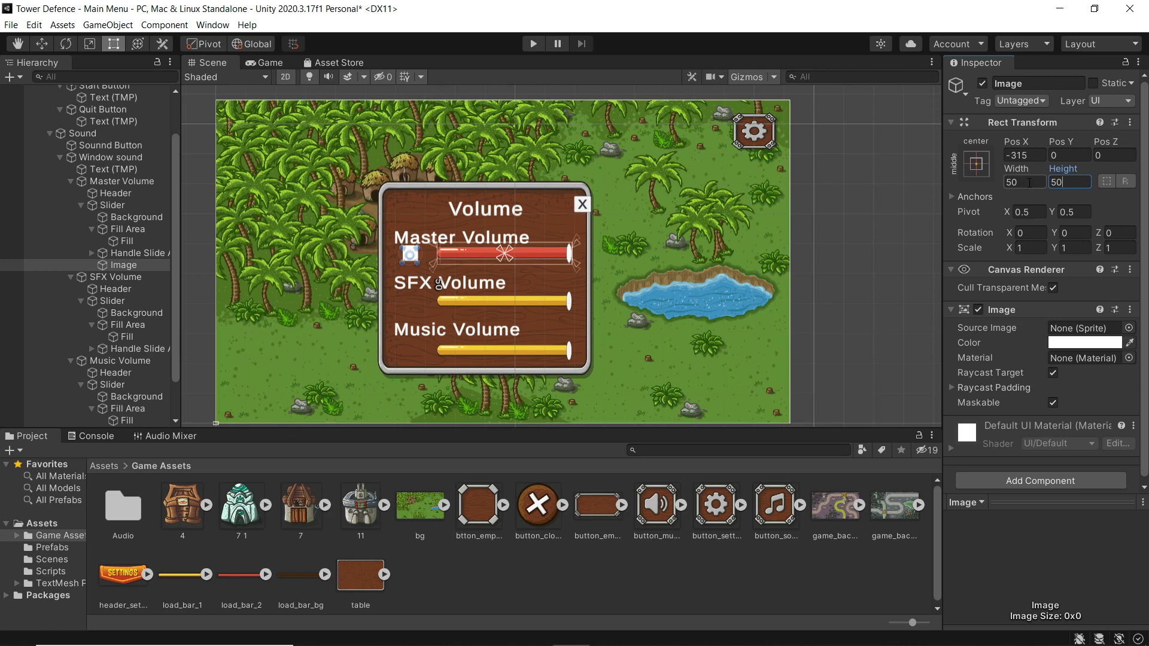
pyautogui.click(1022, 182)
pyautogui.write('75')
pyautogui.click(1071, 183)
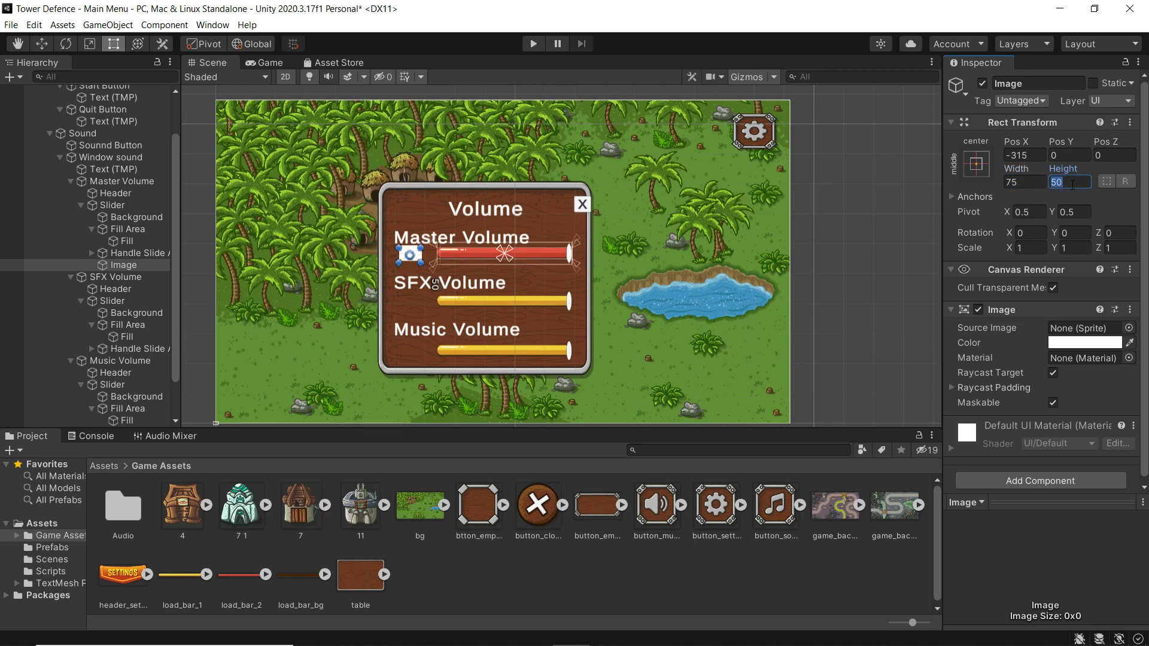
pyautogui.write('75')
# - Nudge the image slightly right and down to about -305, -13
pyautogui.click(42, 44)
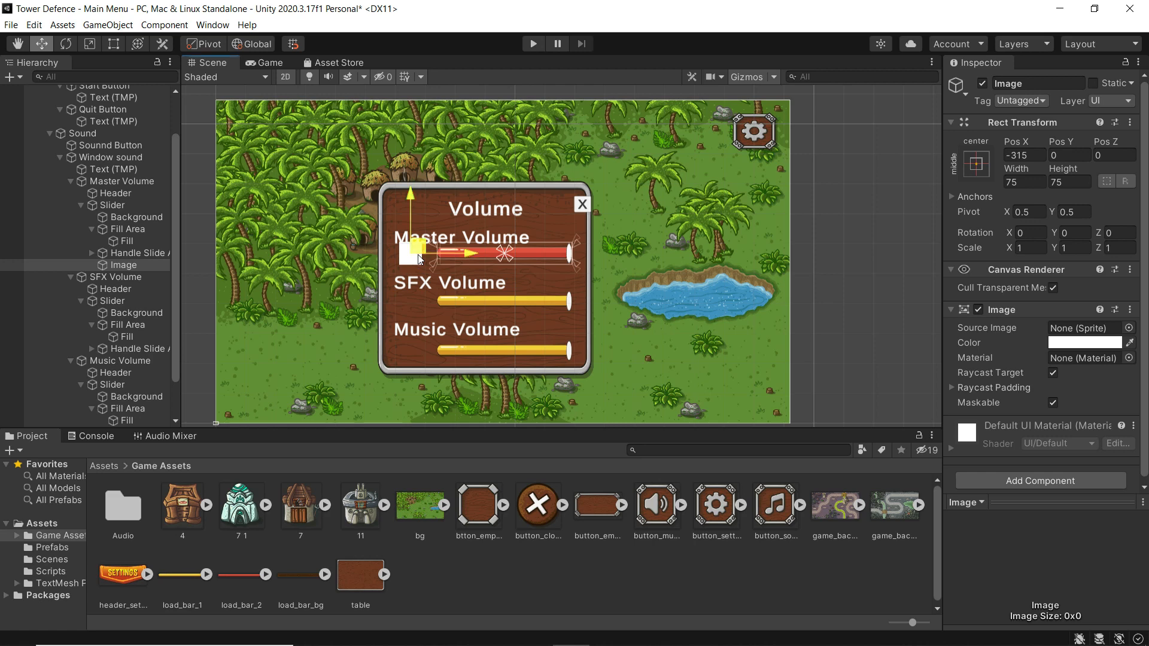
pyautogui.moveTo(470, 252); pyautogui.dragTo(473, 256)
pyautogui.moveTo(412, 195); pyautogui.dragTo(415, 197)
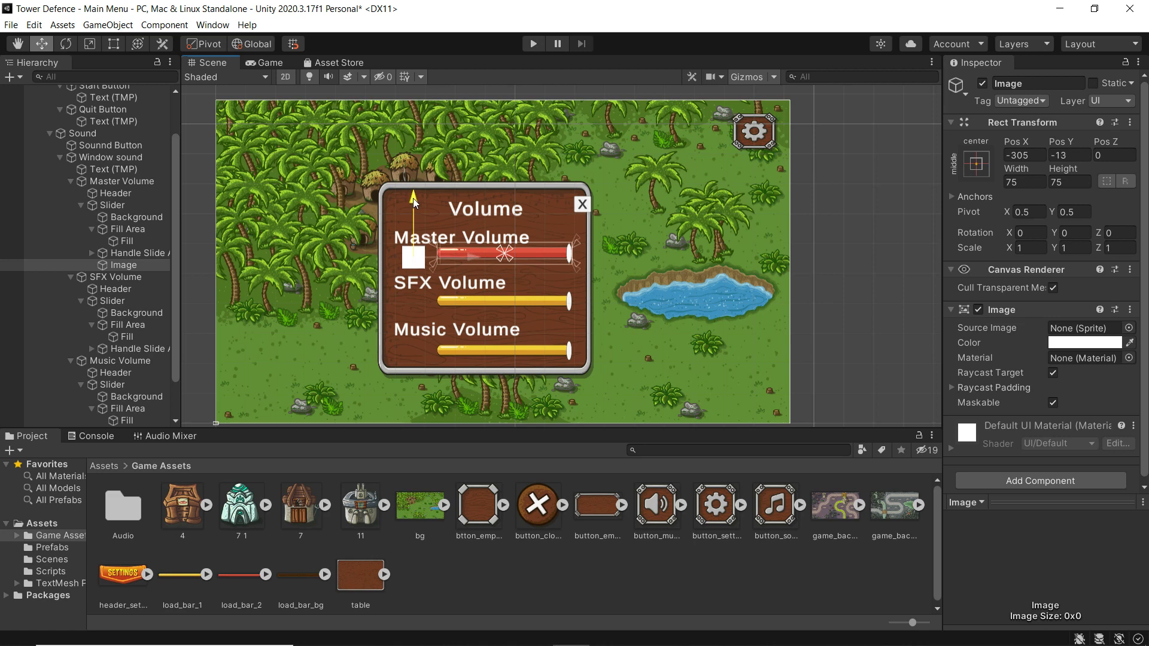
pyautogui.rightClick(116, 264)
pyautogui.click(109, 264)
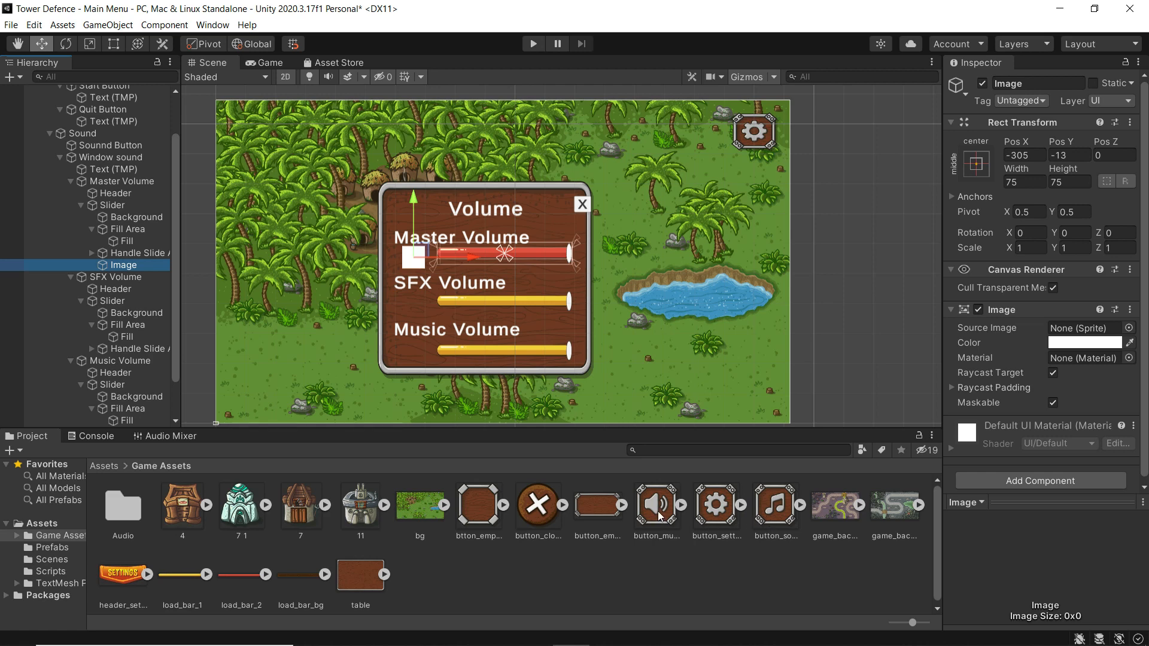
# - Give the Master icon the button_music sprite, then duplicate it under the SFX and Music sliders
pyautogui.moveTo(658, 516); pyautogui.dragTo(1065, 327)
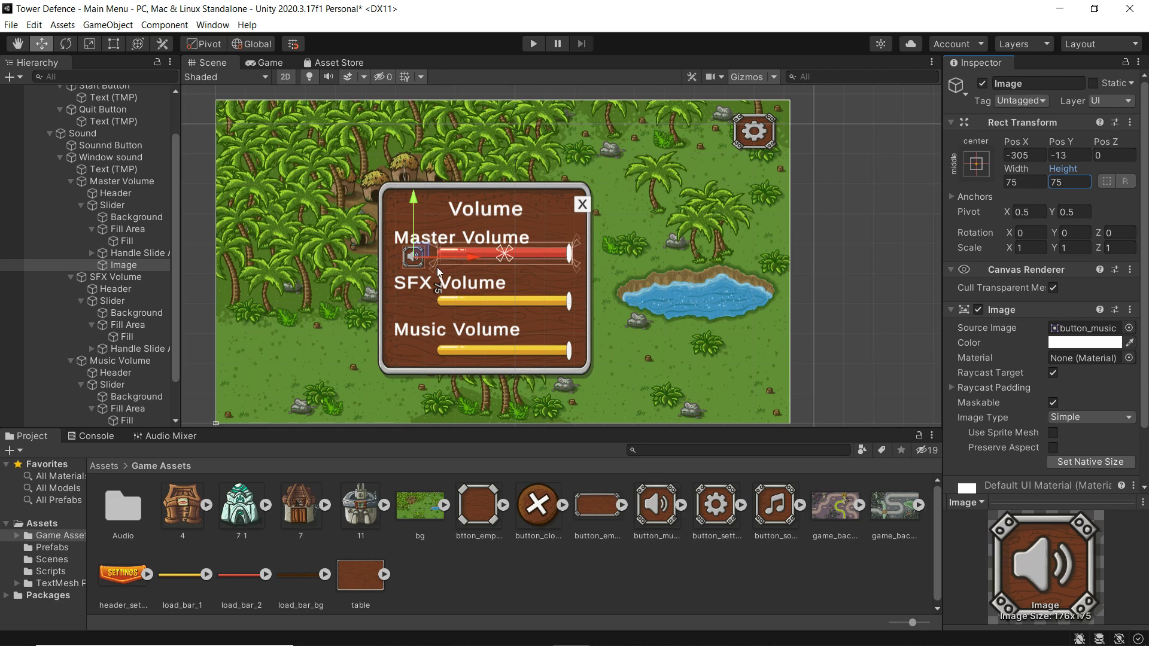
pyautogui.click(124, 264)
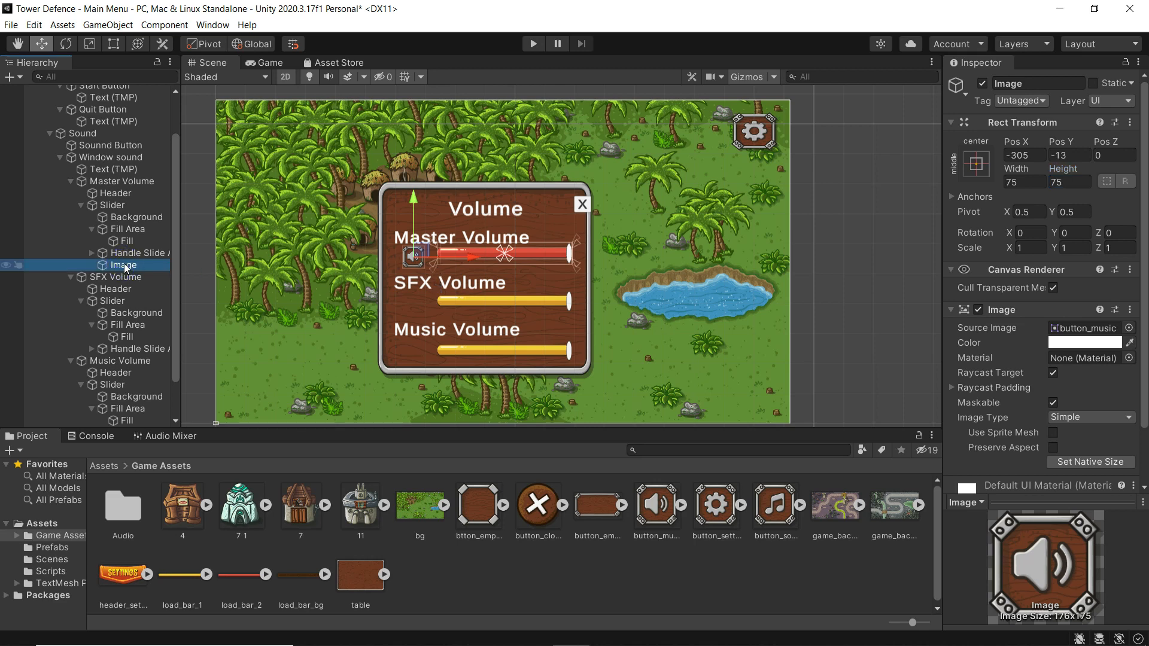
pyautogui.hotkey('ctrl', 'd')
pyautogui.hotkey('ctrl', 'd')
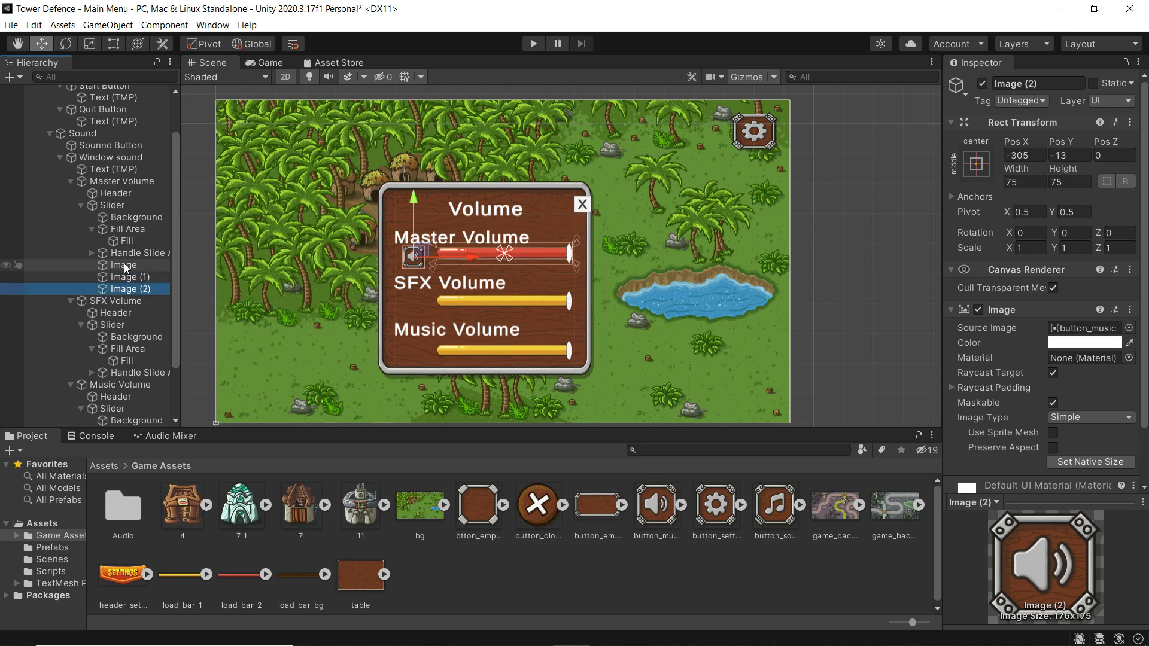
pyautogui.click(128, 277)
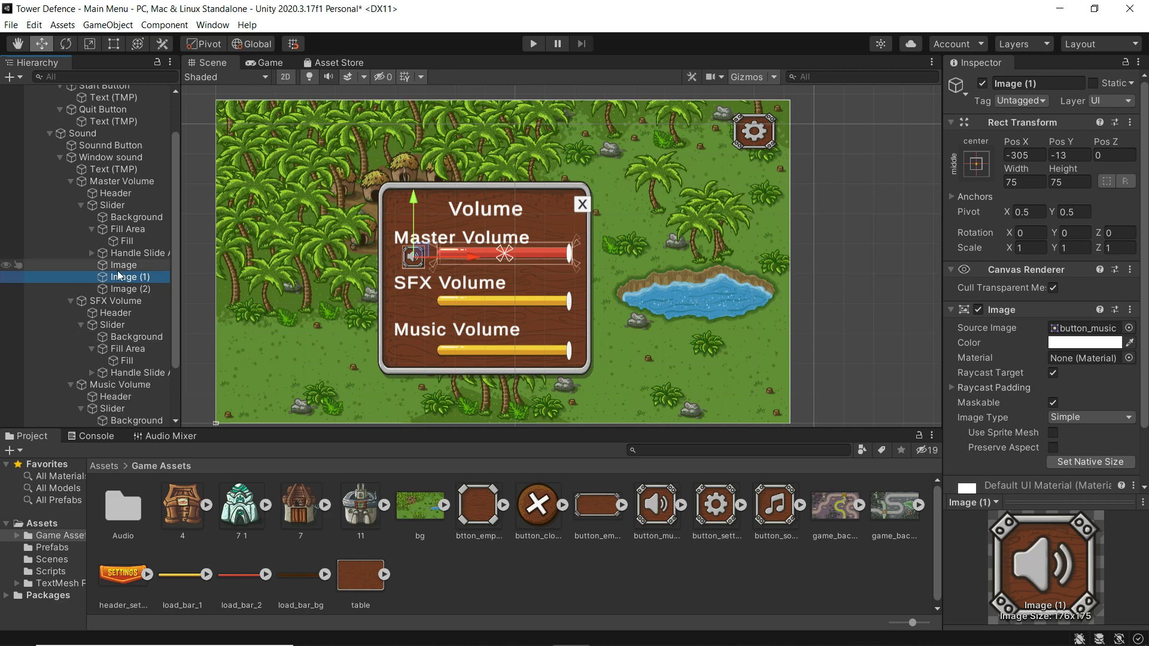
pyautogui.moveTo(120, 276); pyautogui.dragTo(112, 326)
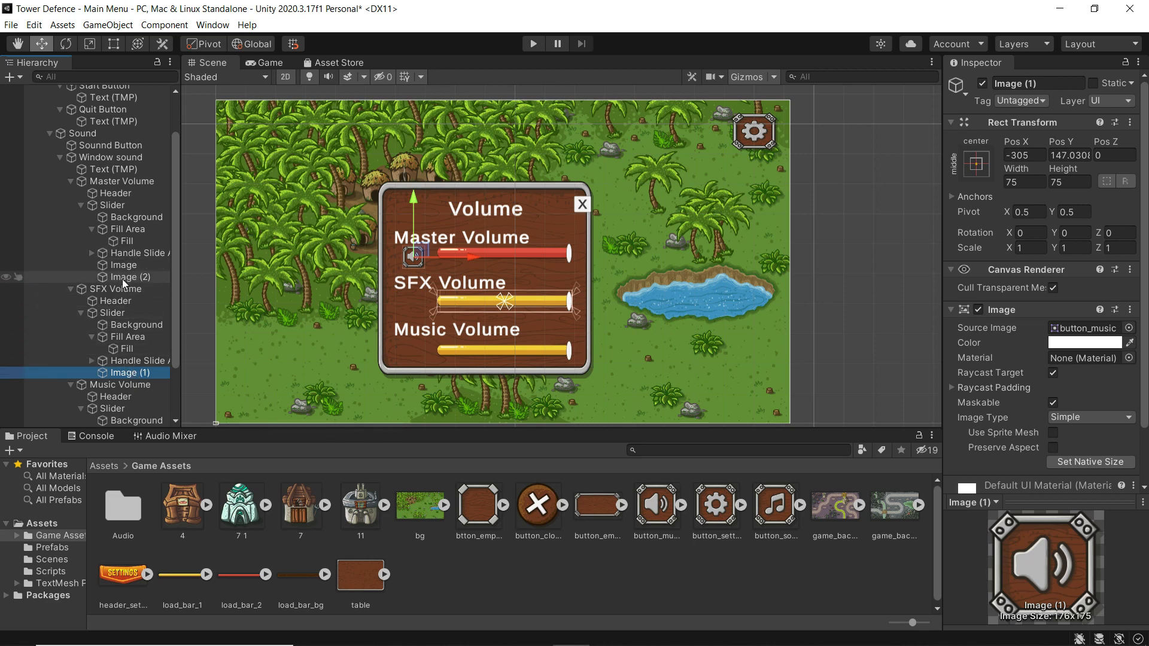
pyautogui.moveTo(122, 279); pyautogui.dragTo(111, 408)
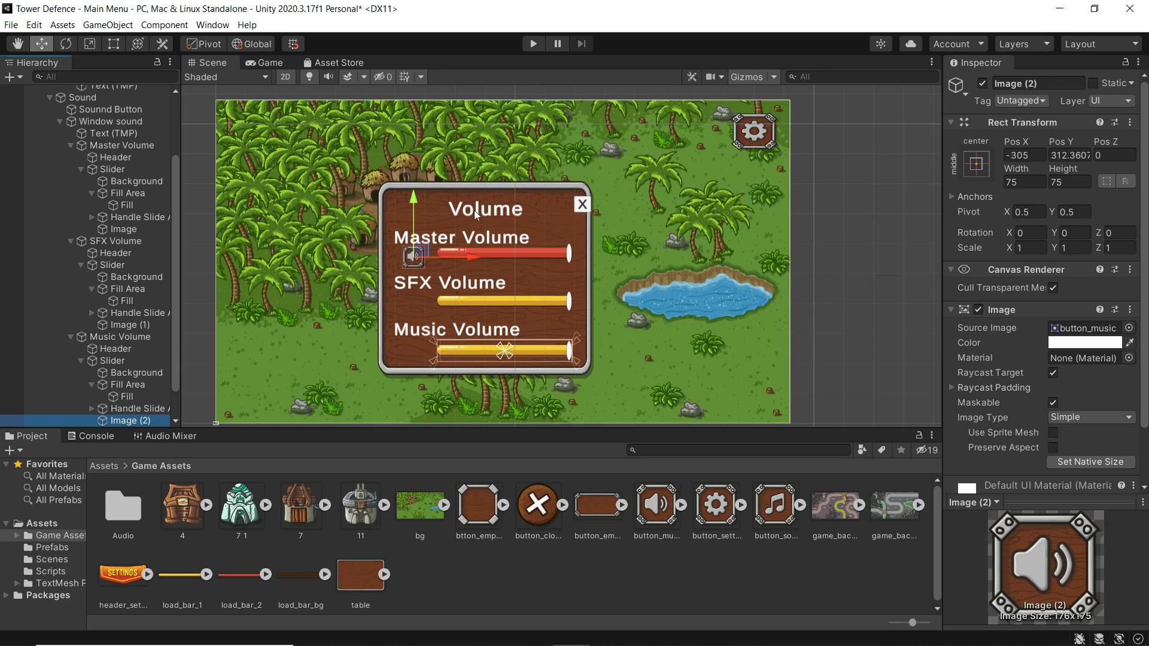
# - Move Image (2) and Image (1) down beside the Music and SFX Volume bars
pyautogui.click(412, 197)
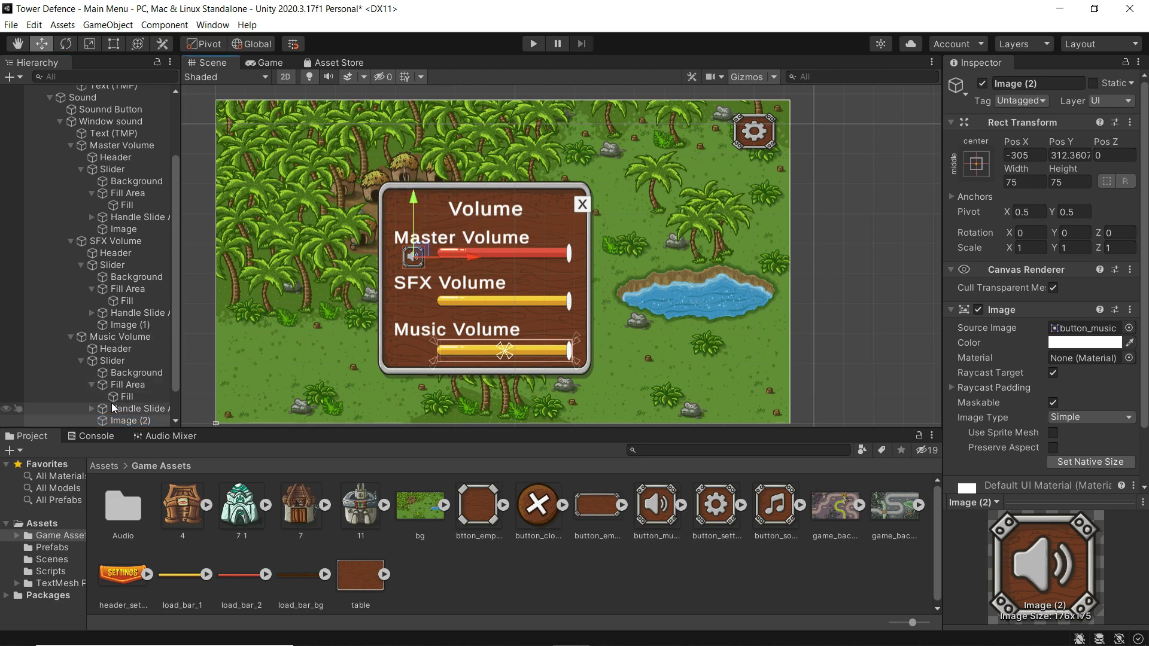
pyautogui.click(114, 362)
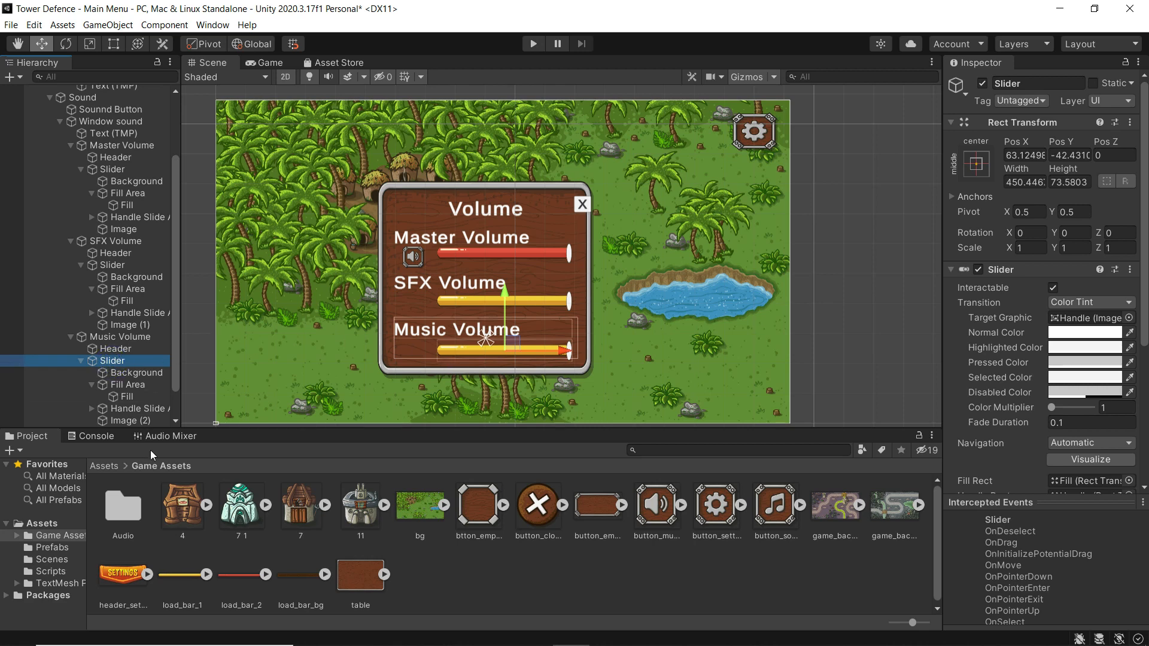
pyautogui.click(125, 421)
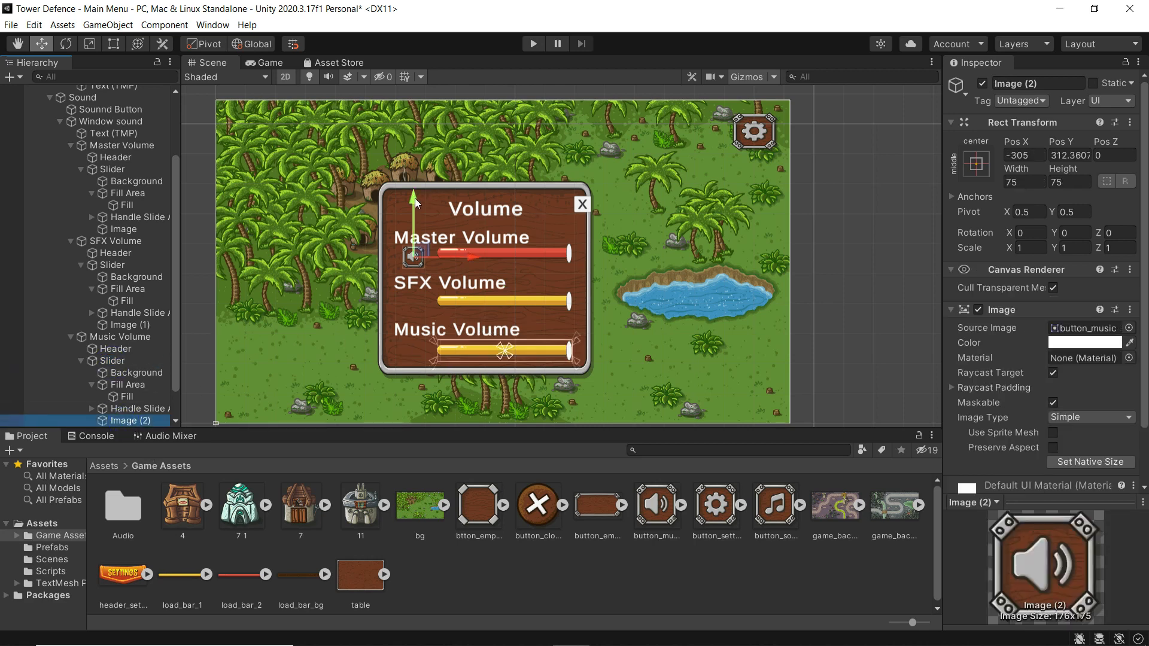
pyautogui.moveTo(415, 198); pyautogui.dragTo(404, 292)
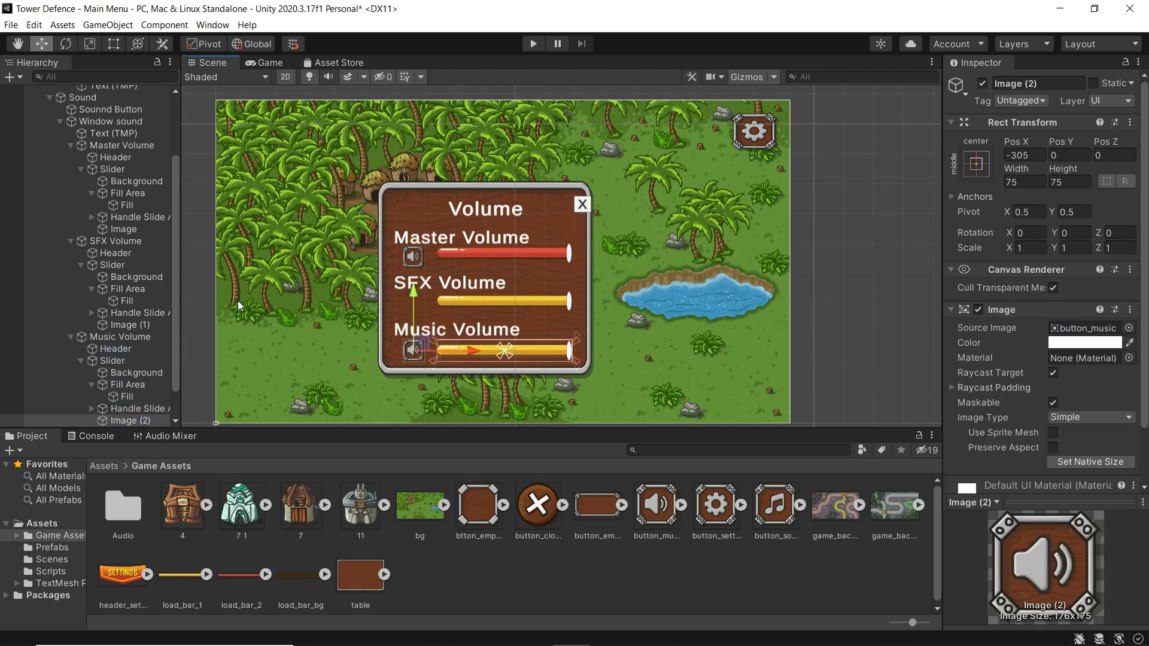
pyautogui.click(119, 323)
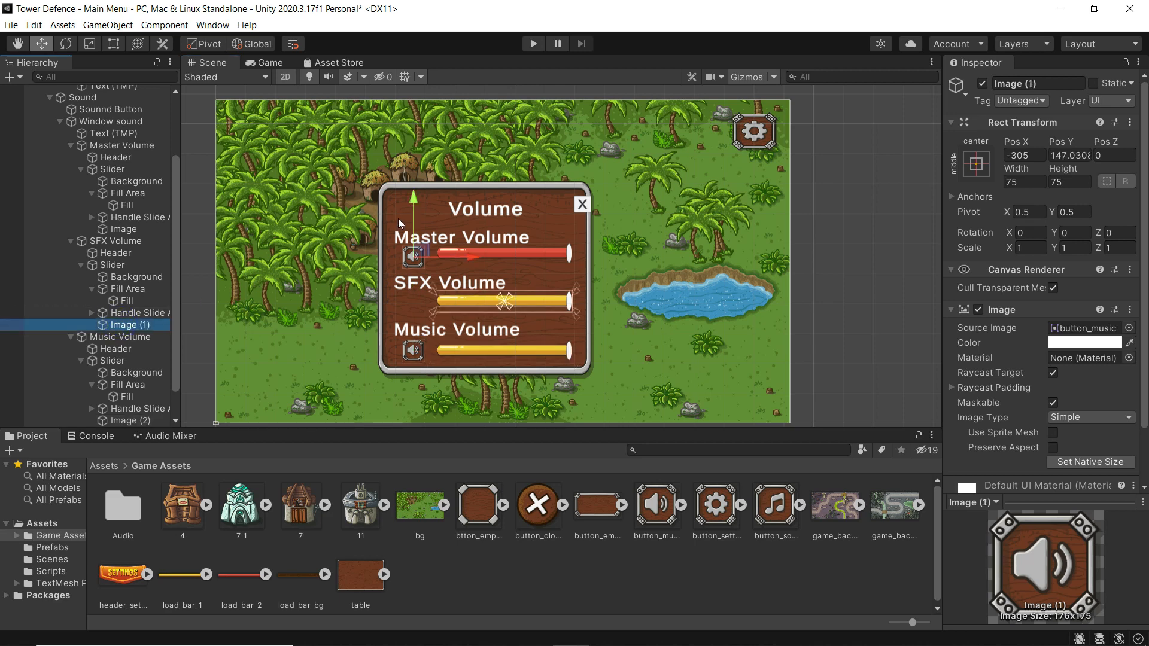
pyautogui.moveTo(411, 196); pyautogui.dragTo(407, 242)
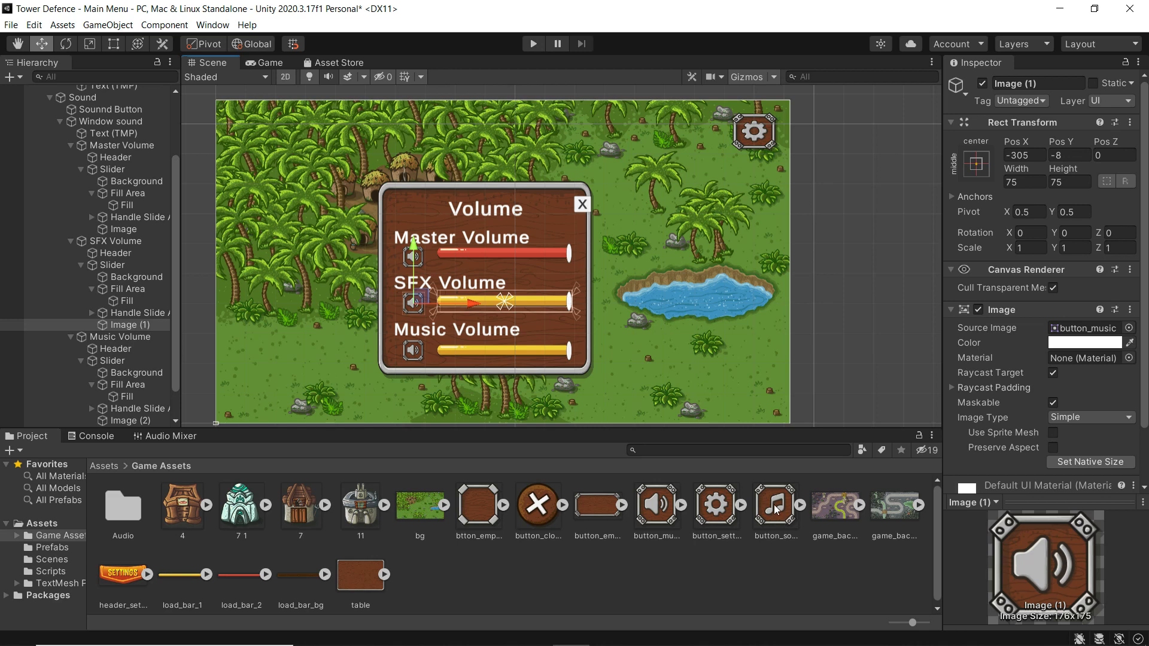
# - Give the SFX and Music icons the button_sound music-note sprite and preview in Game view
pyautogui.moveTo(775, 507); pyautogui.dragTo(1064, 336)
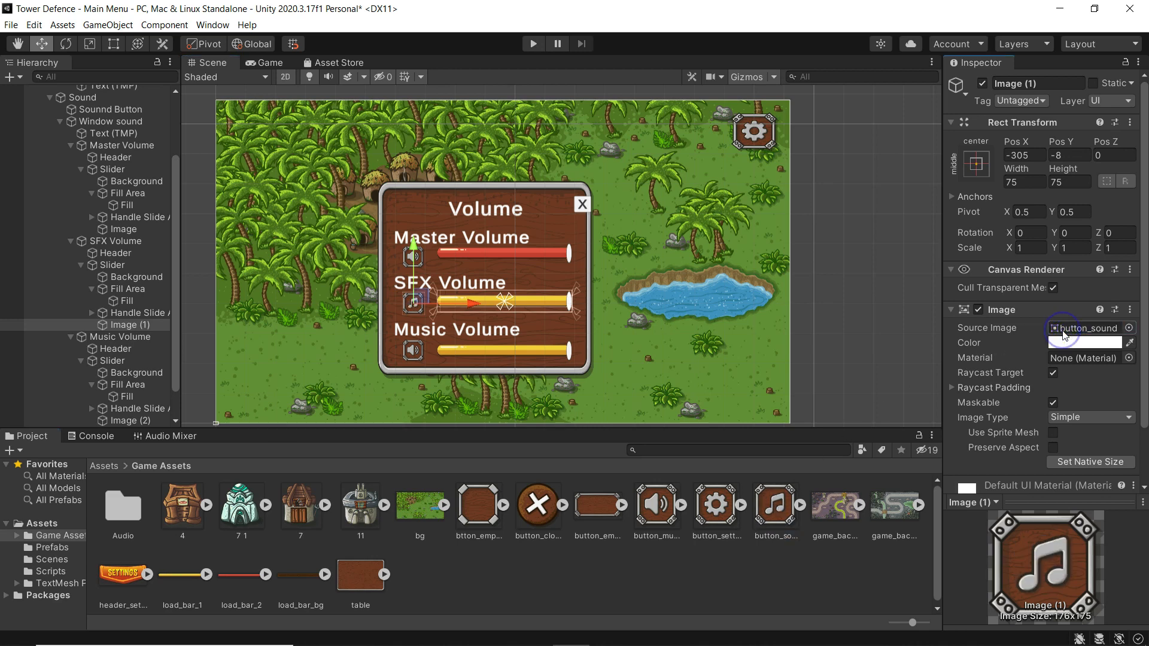
pyautogui.click(124, 419)
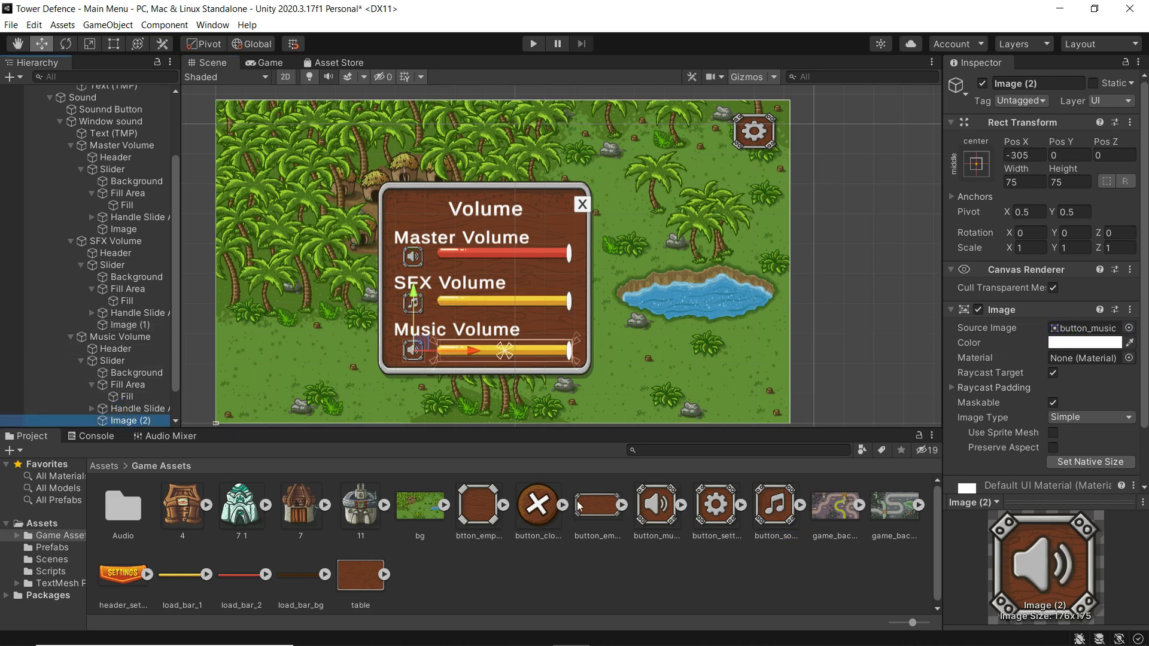
pyautogui.moveTo(928, 393); pyautogui.dragTo(1083, 329)
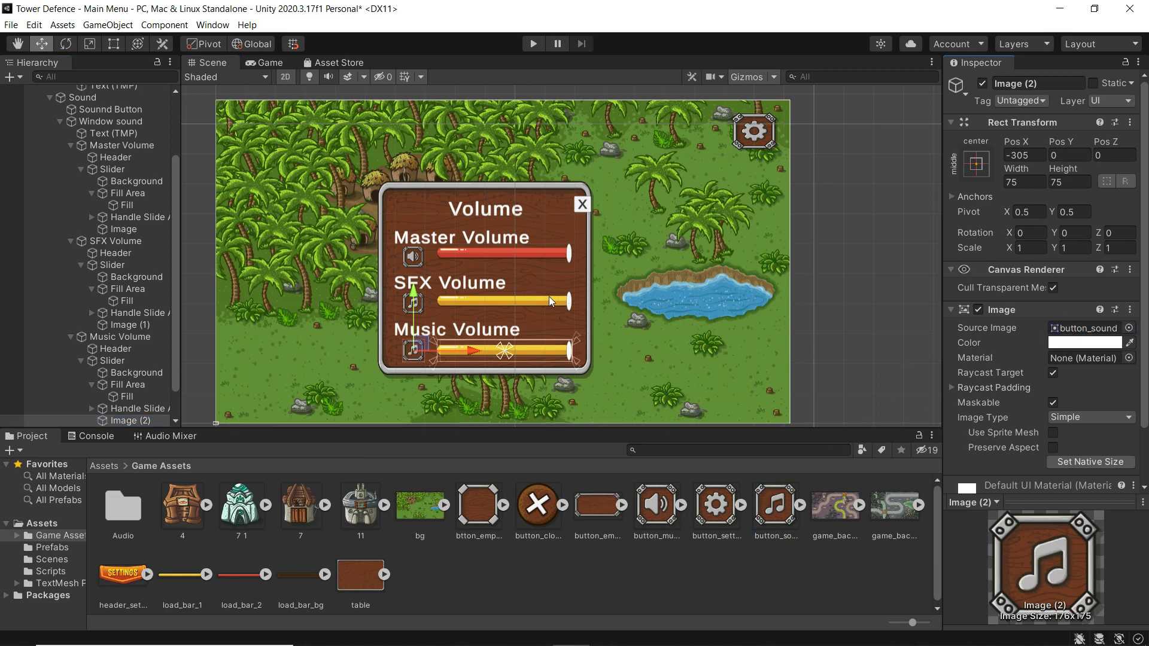
pyautogui.click(270, 61)
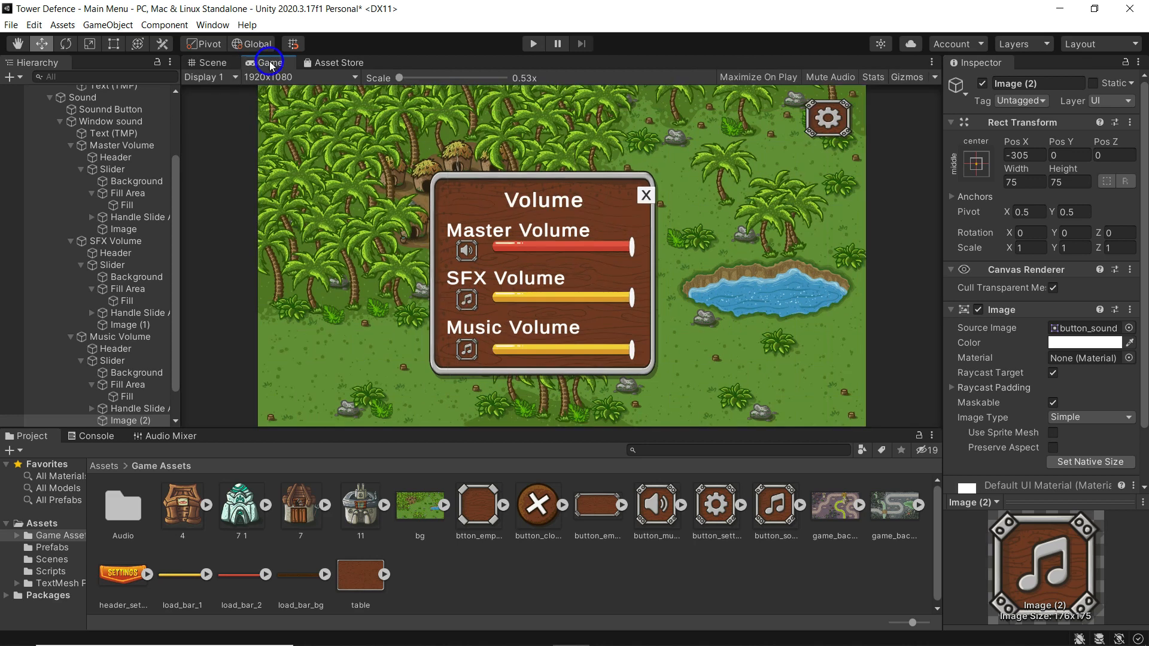
# - Switch from the Game view back to the Scene view of the Volume panel
pyautogui.click(208, 63)
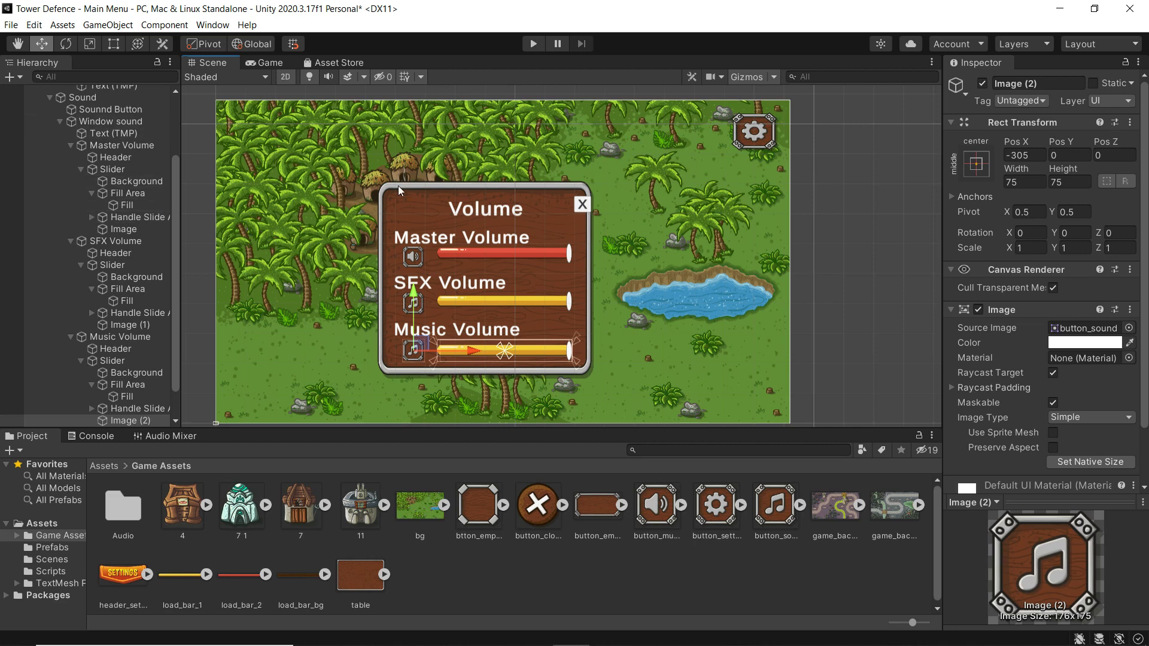
pyautogui.click(173, 203)
pyautogui.scroll(2, 174, 203)
pyautogui.click(482, 206)
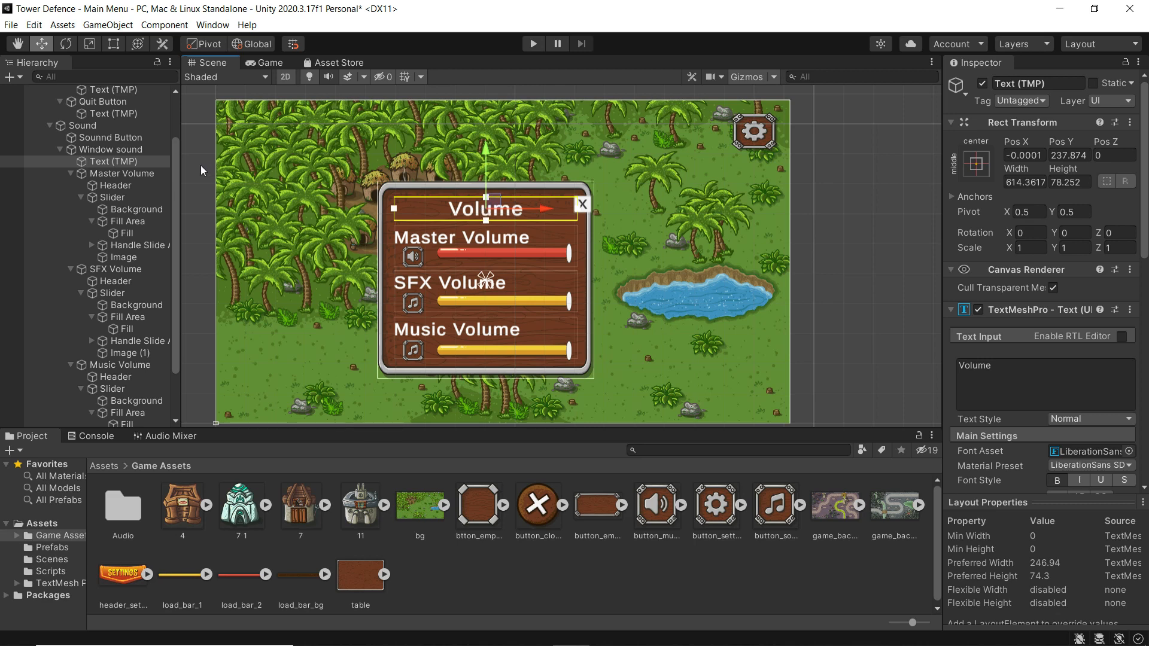
# - Create a new UI Image inside Window sound and move it to the panel's top
pyautogui.rightClick(103, 151)
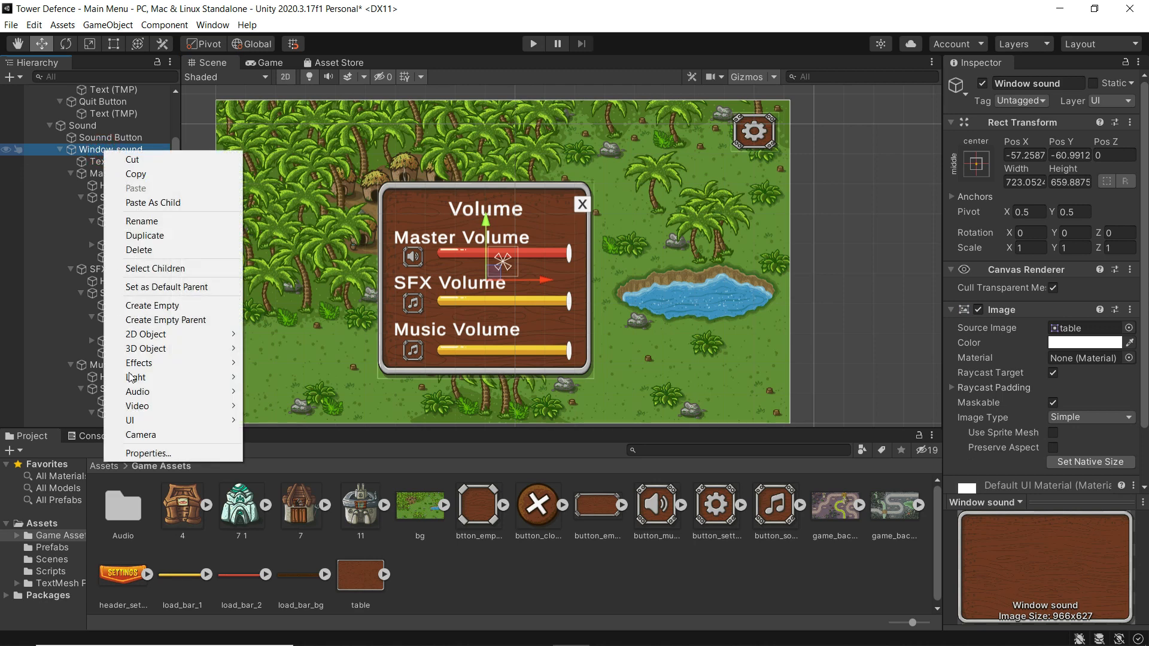
pyautogui.moveTo(157, 421)
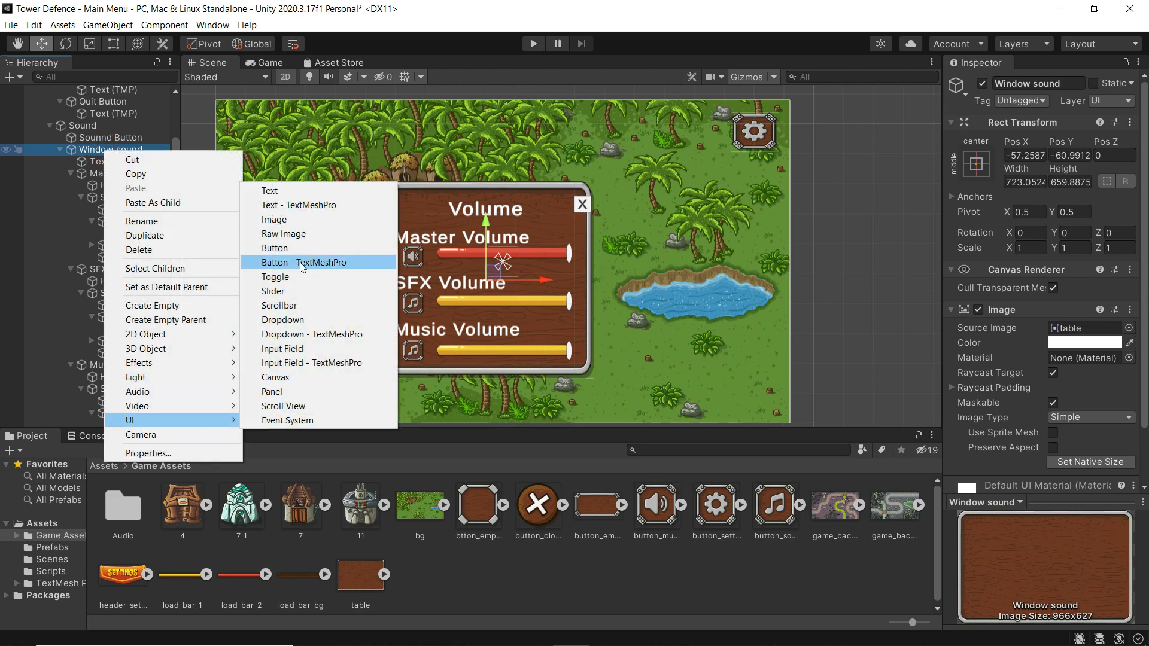
pyautogui.click(282, 220)
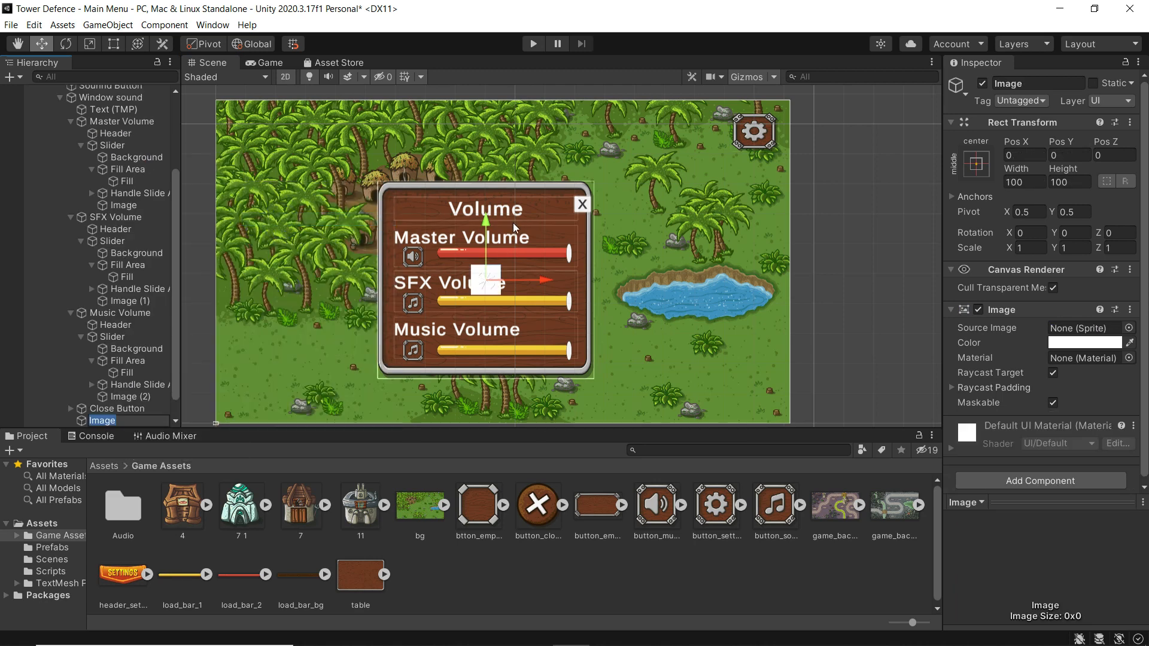
pyautogui.moveTo(489, 225); pyautogui.dragTo(478, 148)
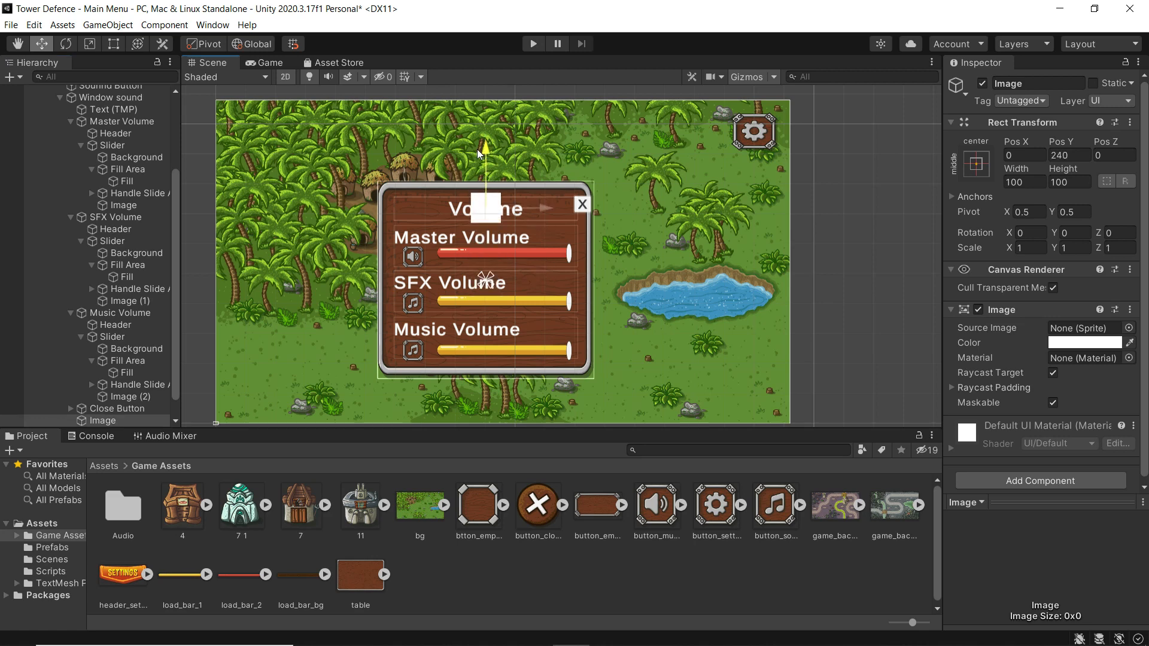
# - Stretch the image to about 537.75 wide and apply the header_settings SETTINGS banner
pyautogui.click(113, 44)
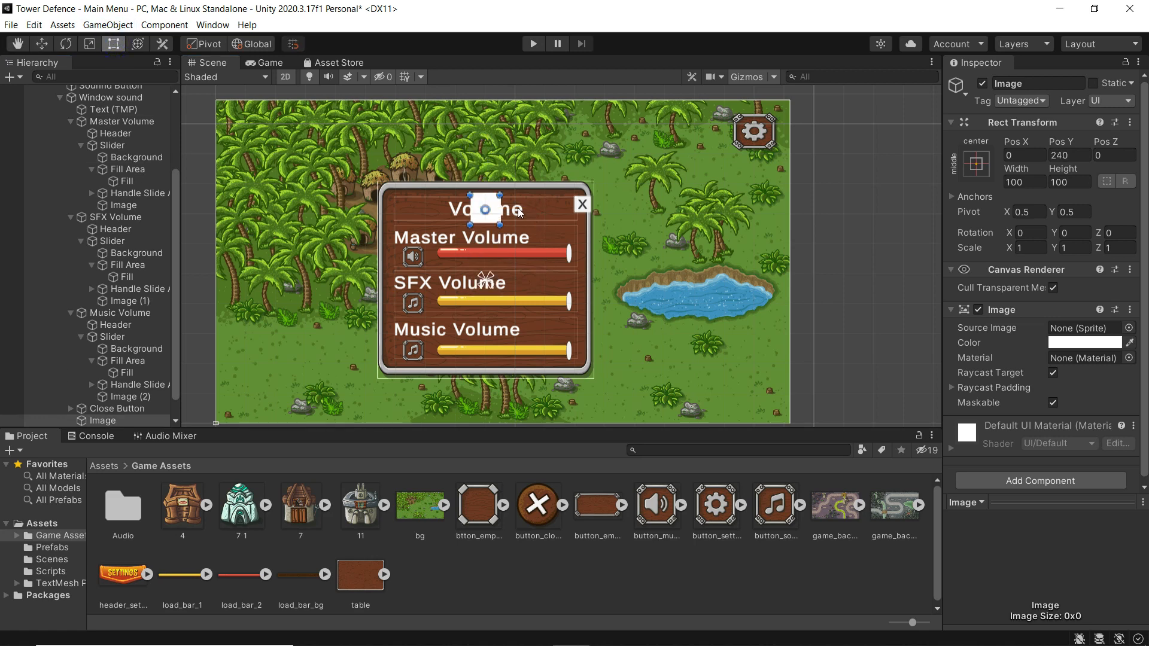
pyautogui.moveTo(500, 205); pyautogui.dragTo(561, 204)
pyautogui.moveTo(469, 210); pyautogui.dragTo(401, 211)
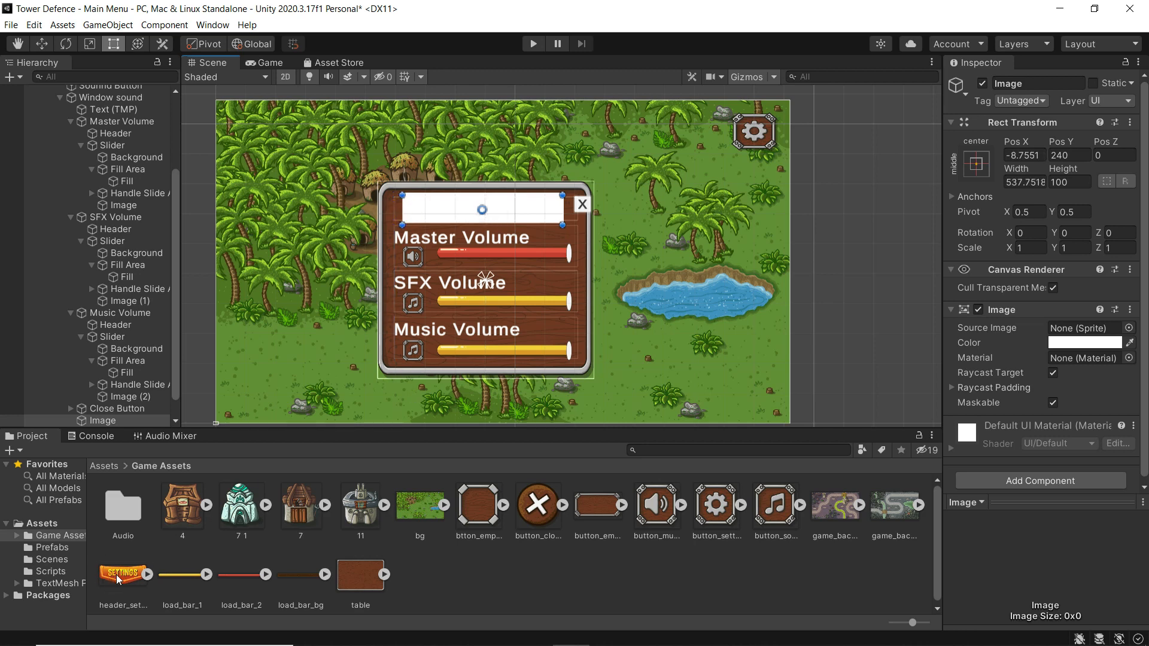
pyautogui.moveTo(116, 574); pyautogui.dragTo(1068, 329)
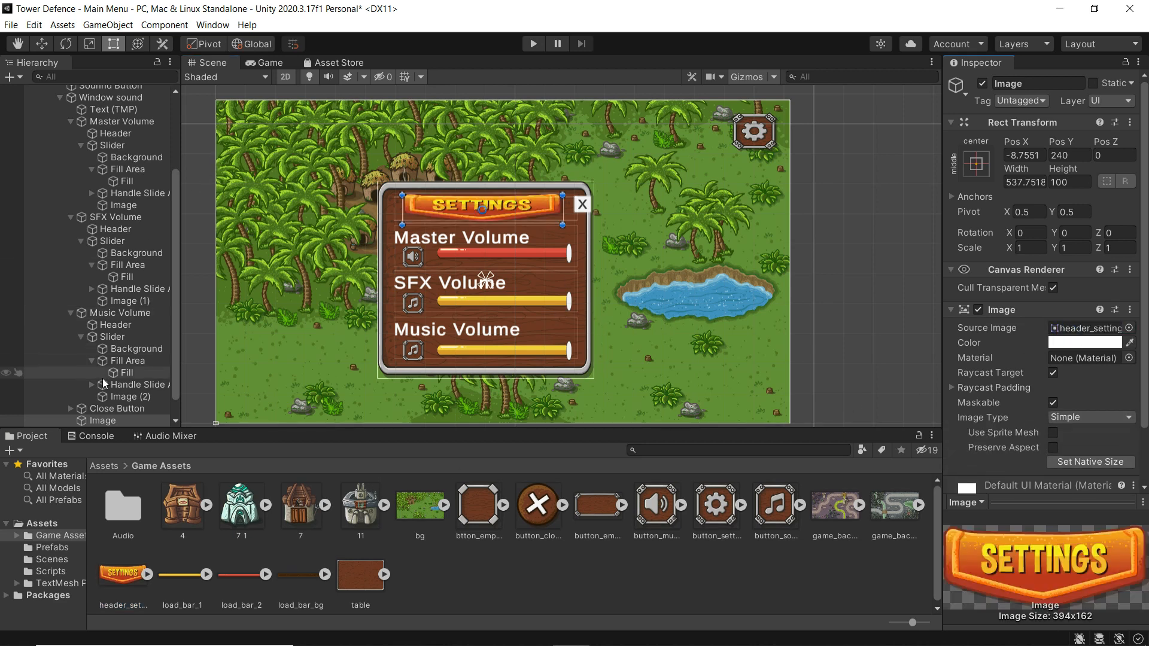
# - Rename the header image to 'Setting image' and place it first under Window sound
pyautogui.rightClick(92, 419)
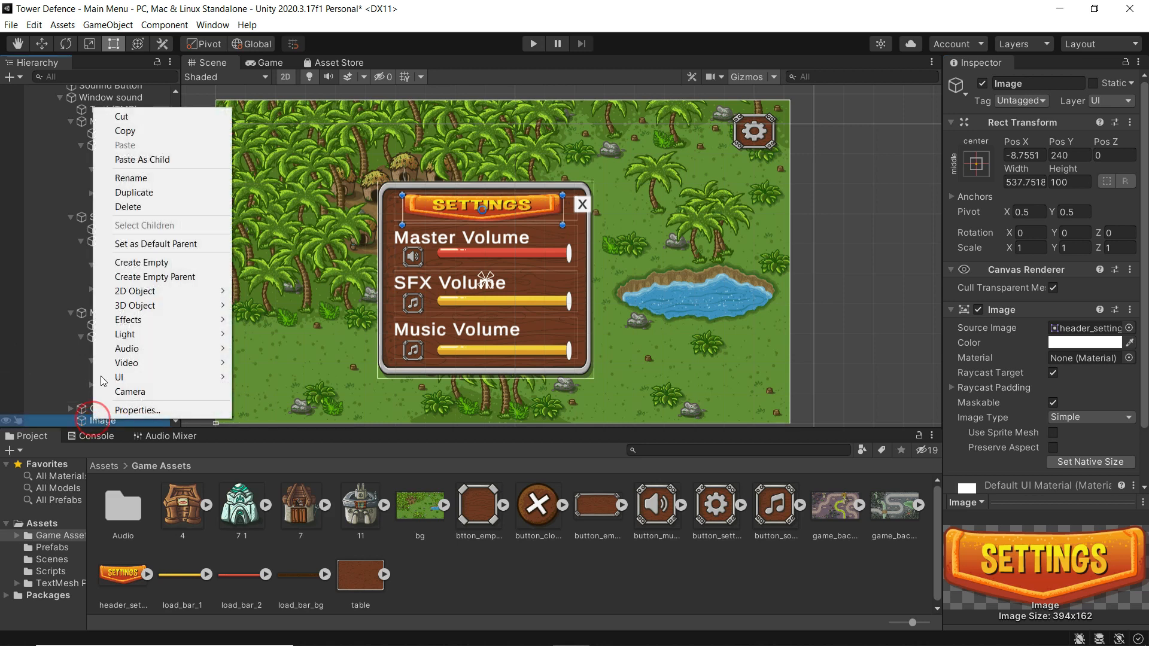
pyautogui.click(127, 178)
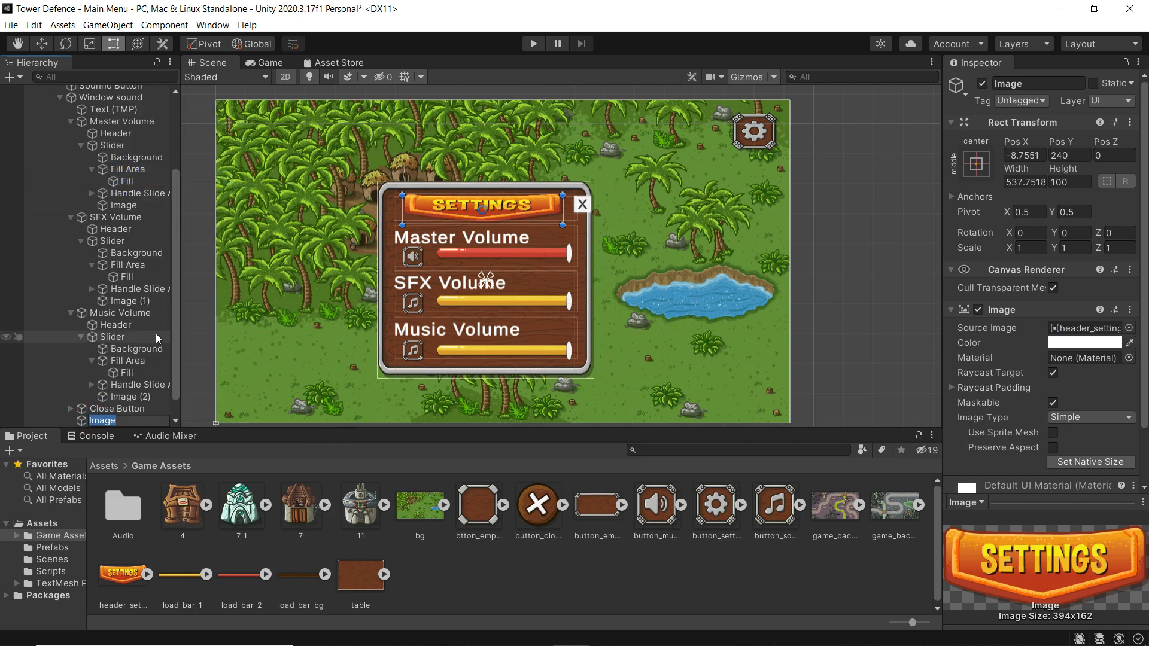
pyautogui.write('Setting image')
pyautogui.press('Return')
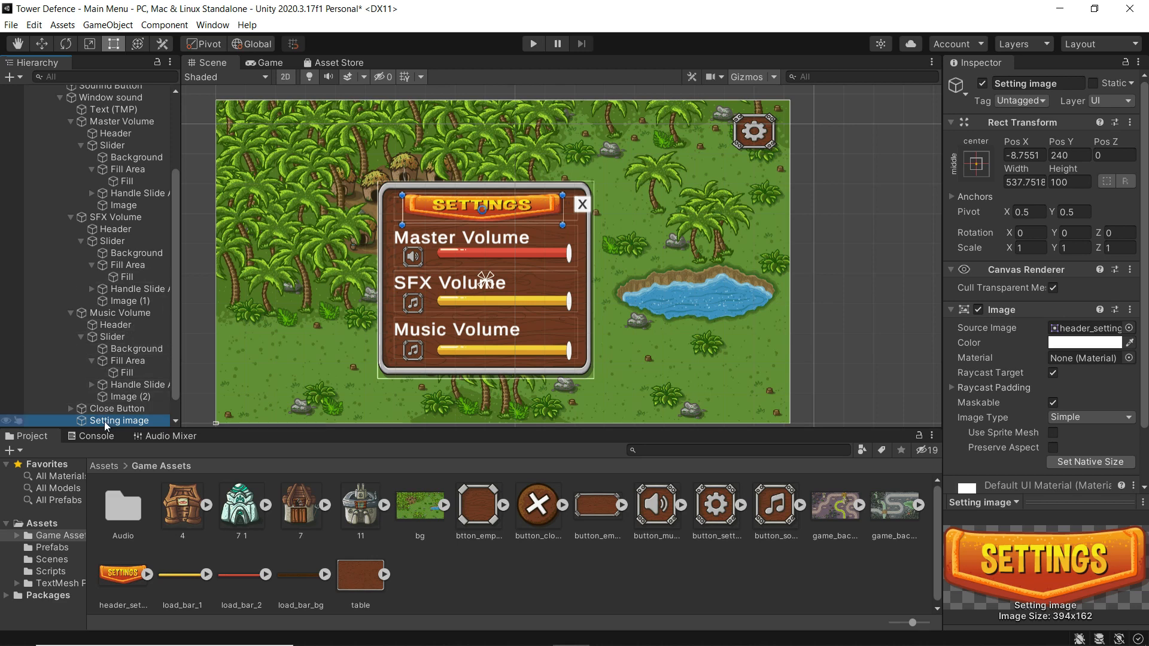
pyautogui.moveTo(103, 421); pyautogui.dragTo(110, 99)
pyautogui.moveTo(96, 422); pyautogui.dragTo(106, 105)
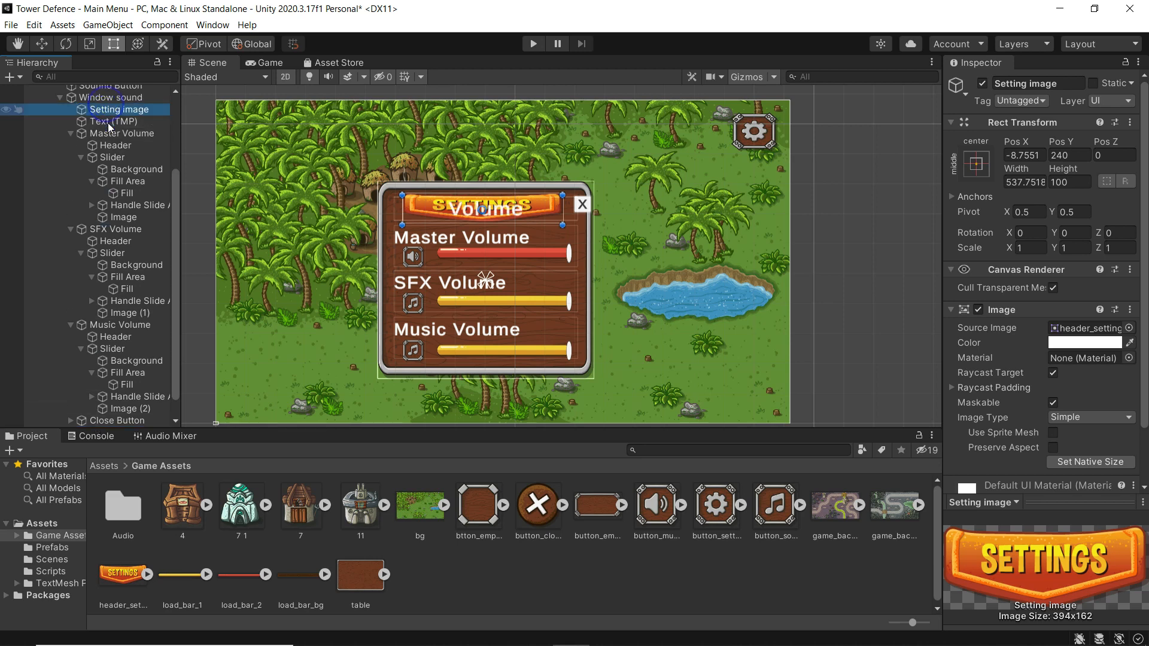
# - Delete the old Volume title text
pyautogui.click(99, 122)
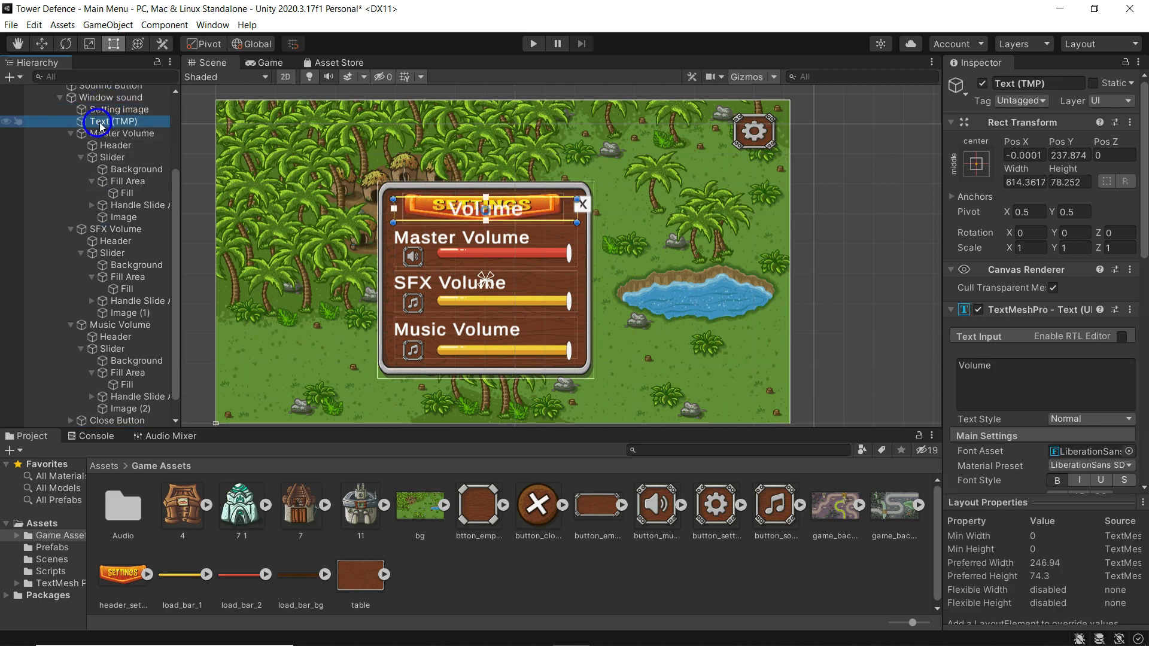
pyautogui.rightClick(101, 121)
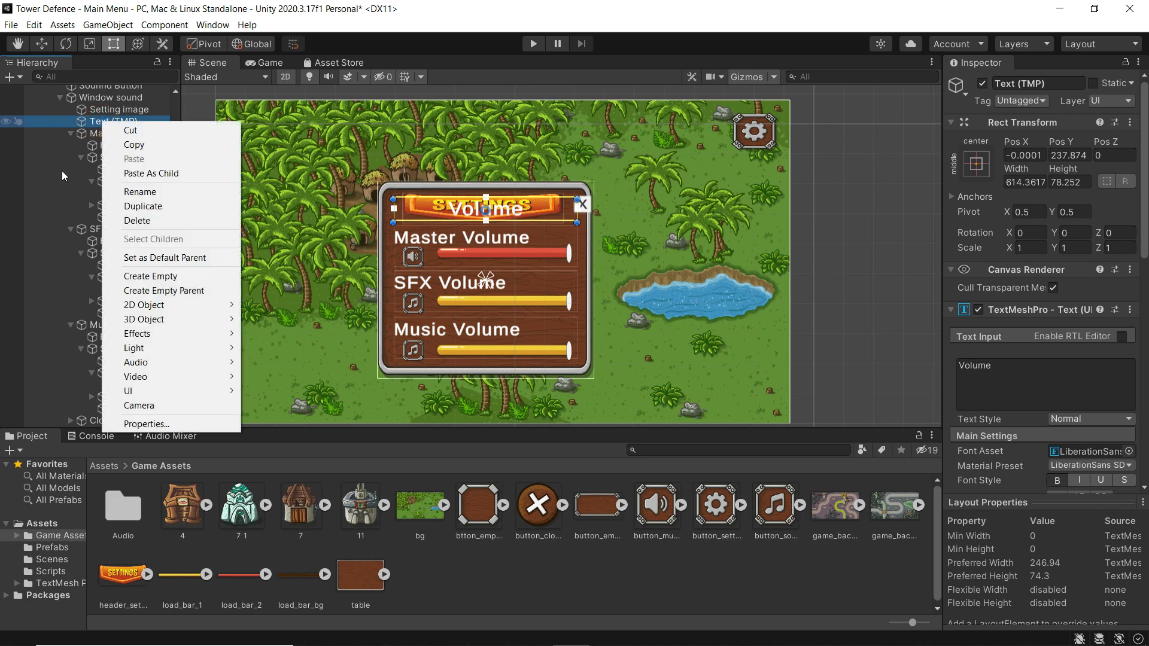
pyautogui.click(131, 222)
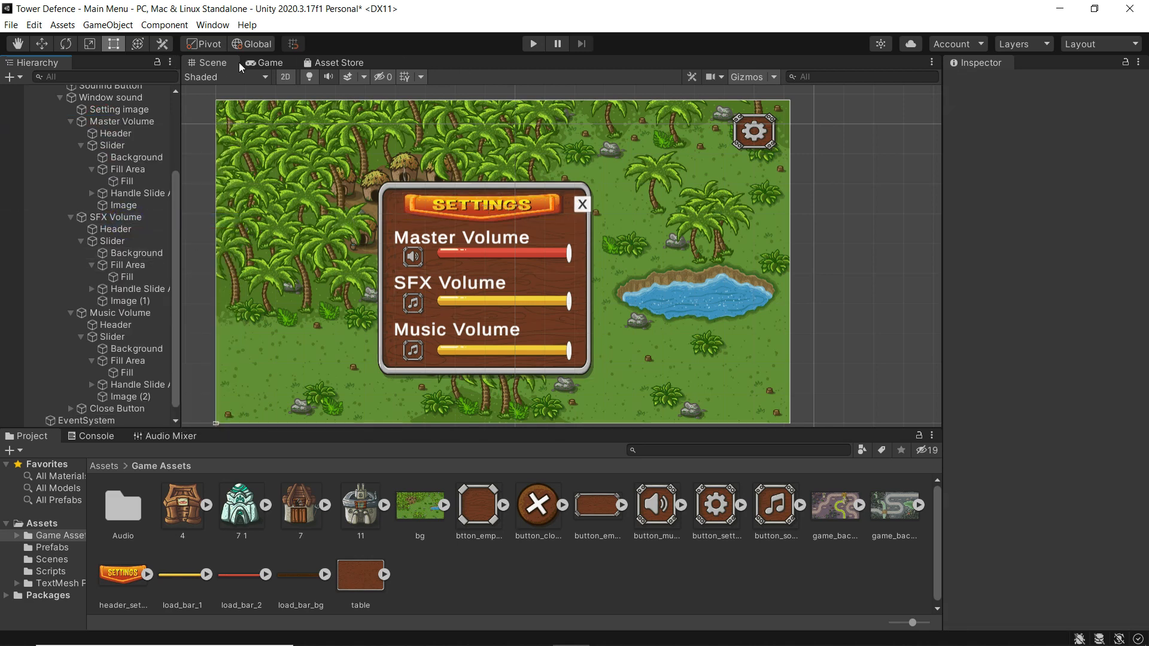
pyautogui.click(266, 62)
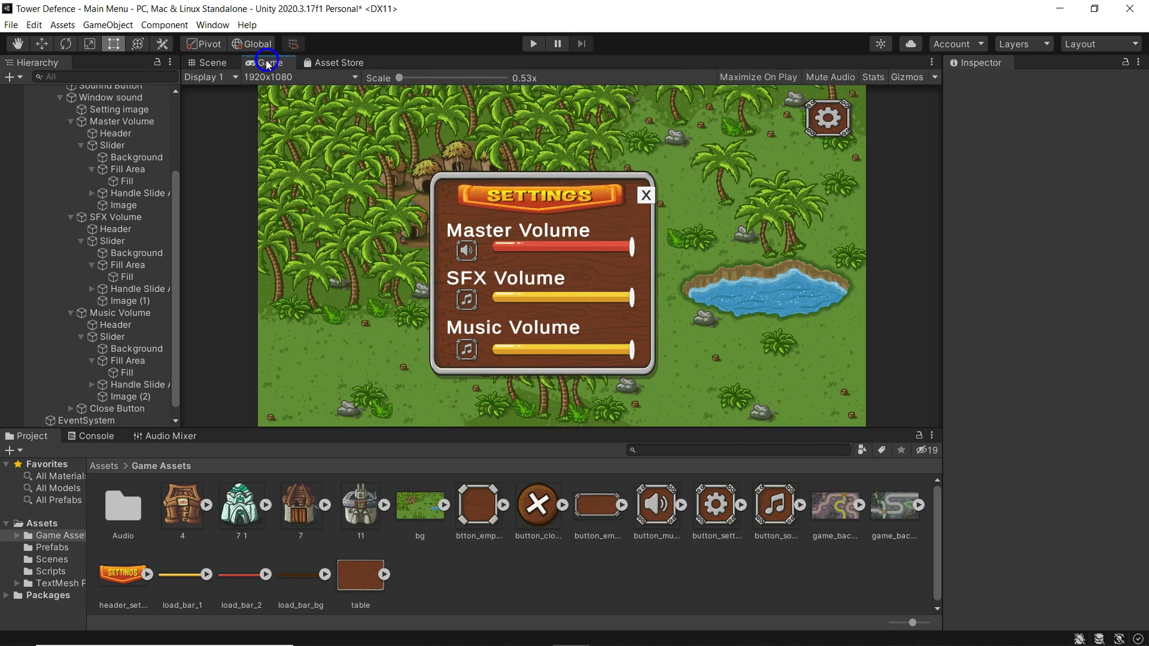
pyautogui.click(214, 63)
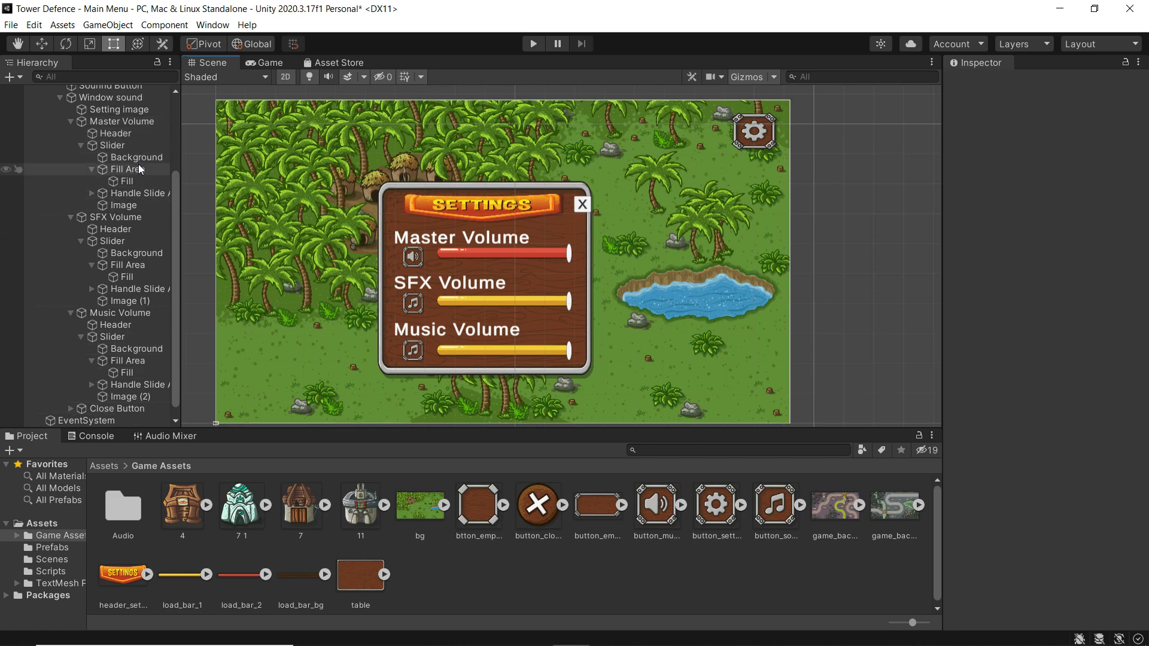
pyautogui.scroll(2, 138, 164)
pyautogui.click(113, 142)
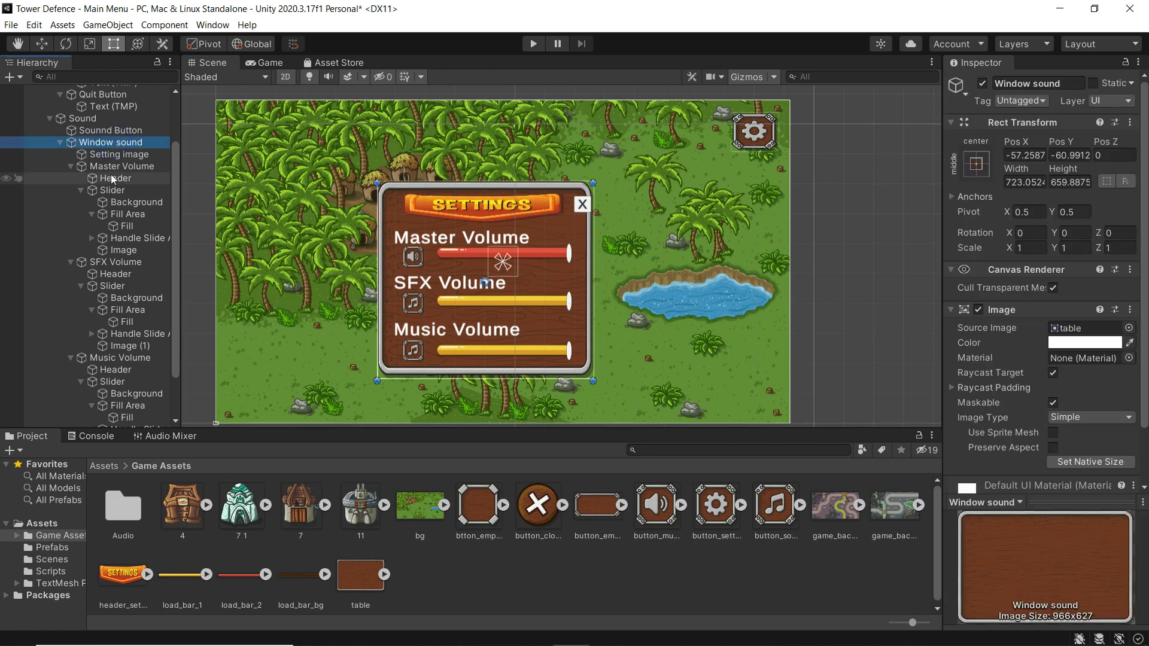
# - Make the SETTINGS header slightly taller and lower the Master Volume slider a little
pyautogui.click(110, 152)
pyautogui.moveTo(491, 192); pyautogui.dragTo(491, 185)
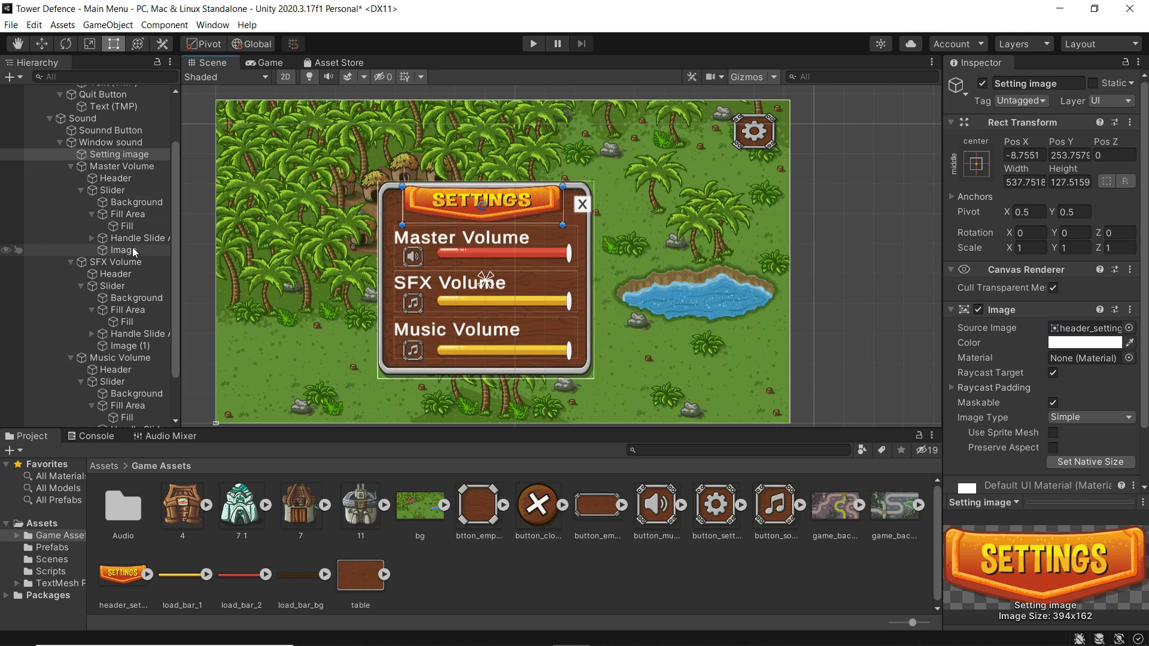
pyautogui.click(116, 192)
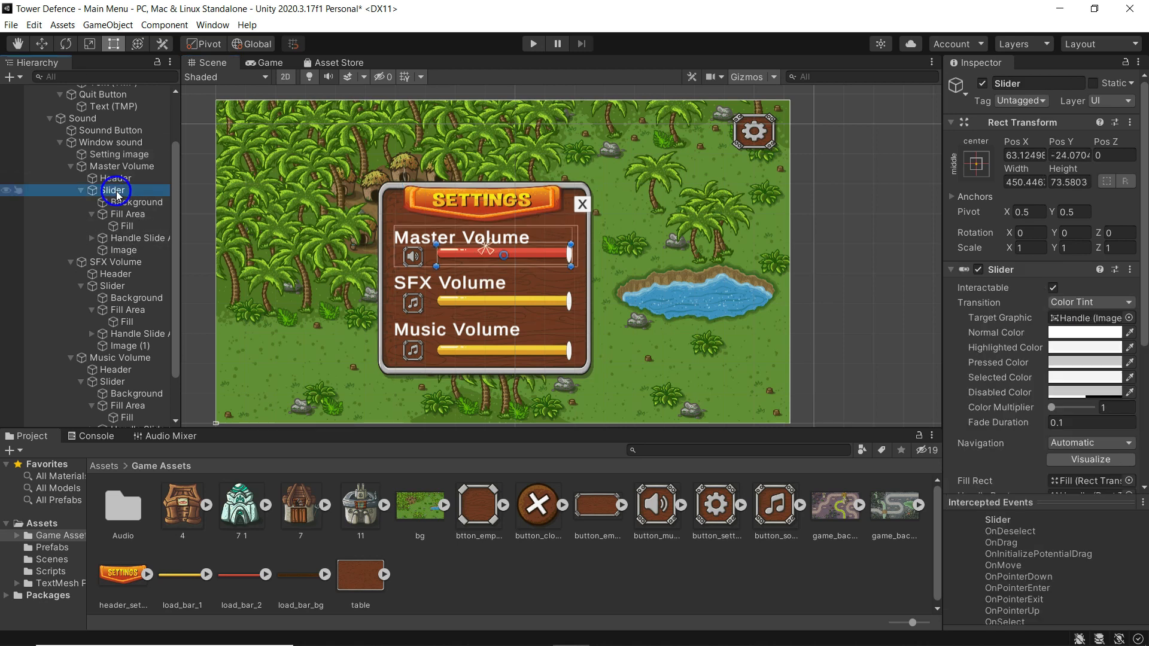
pyautogui.press('w')
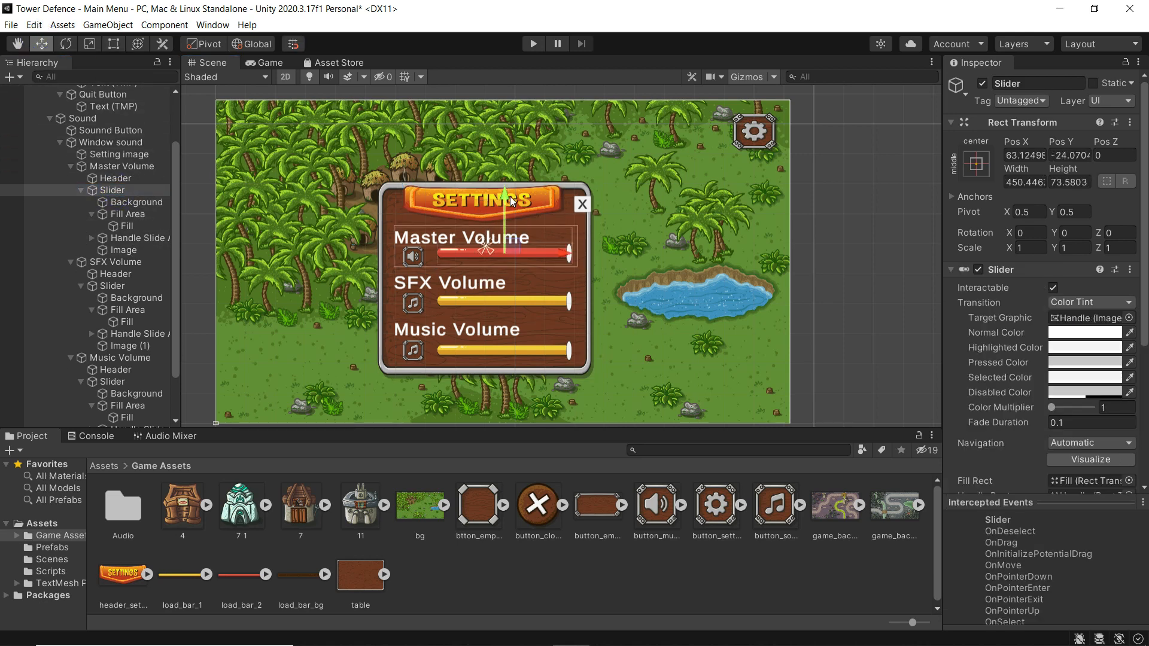
pyautogui.moveTo(504, 193); pyautogui.dragTo(504, 197)
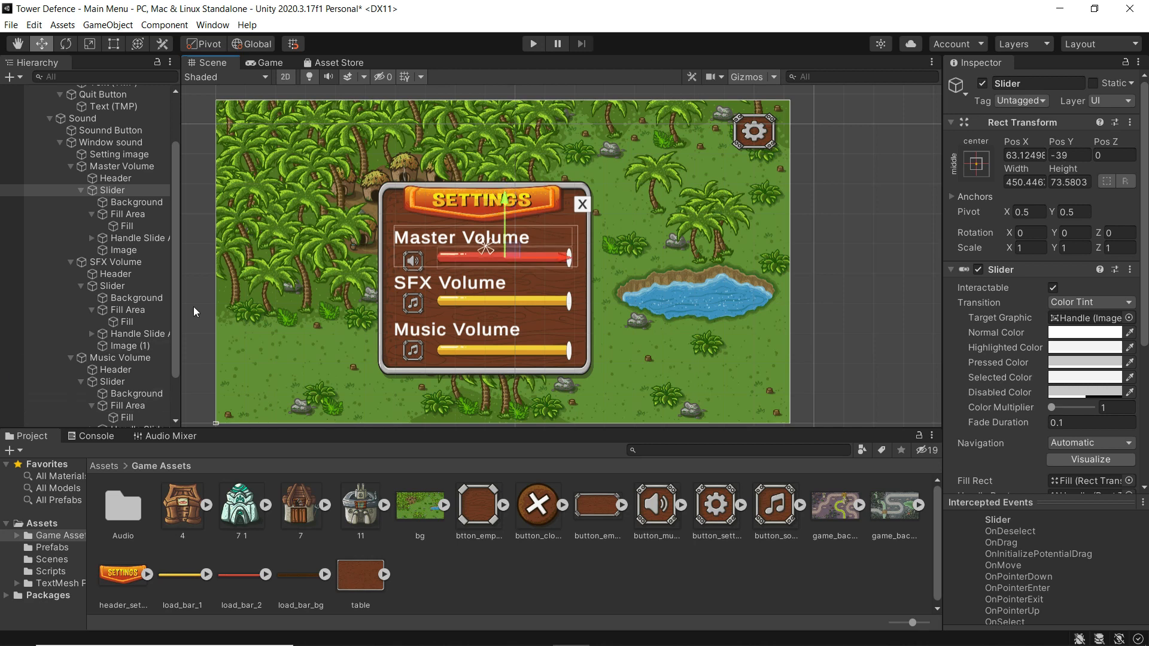
# - Adjust the Master speaker icon and stretch the Master slider leftward to about 508 wide
pyautogui.click(122, 249)
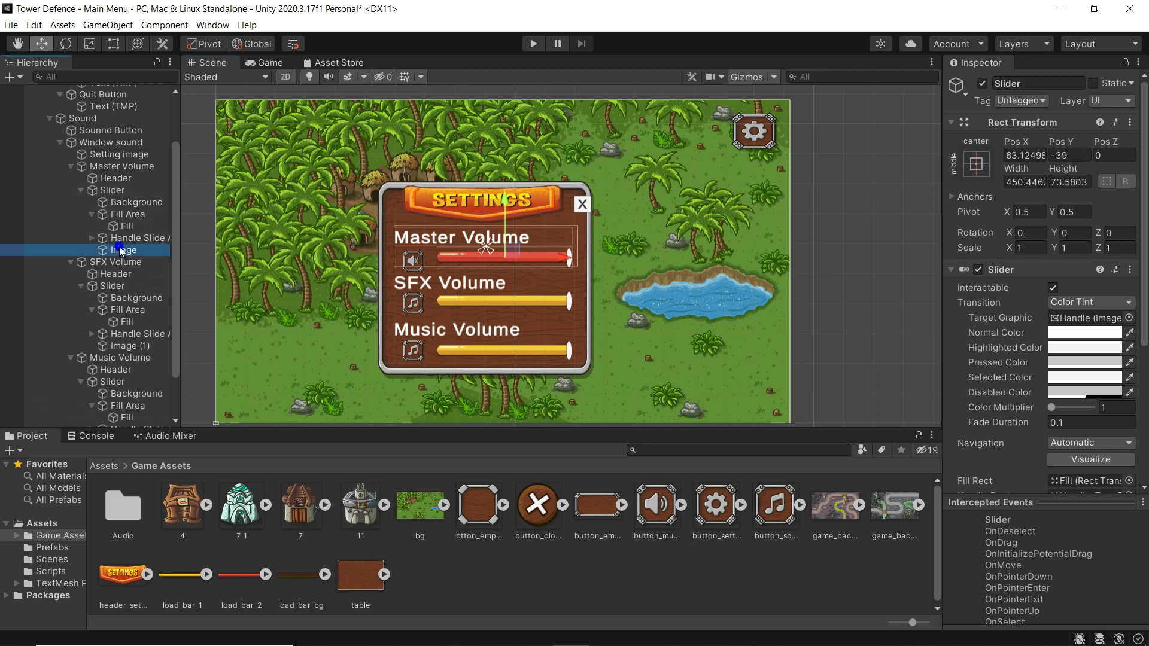
pyautogui.moveTo(412, 207); pyautogui.dragTo(407, 198)
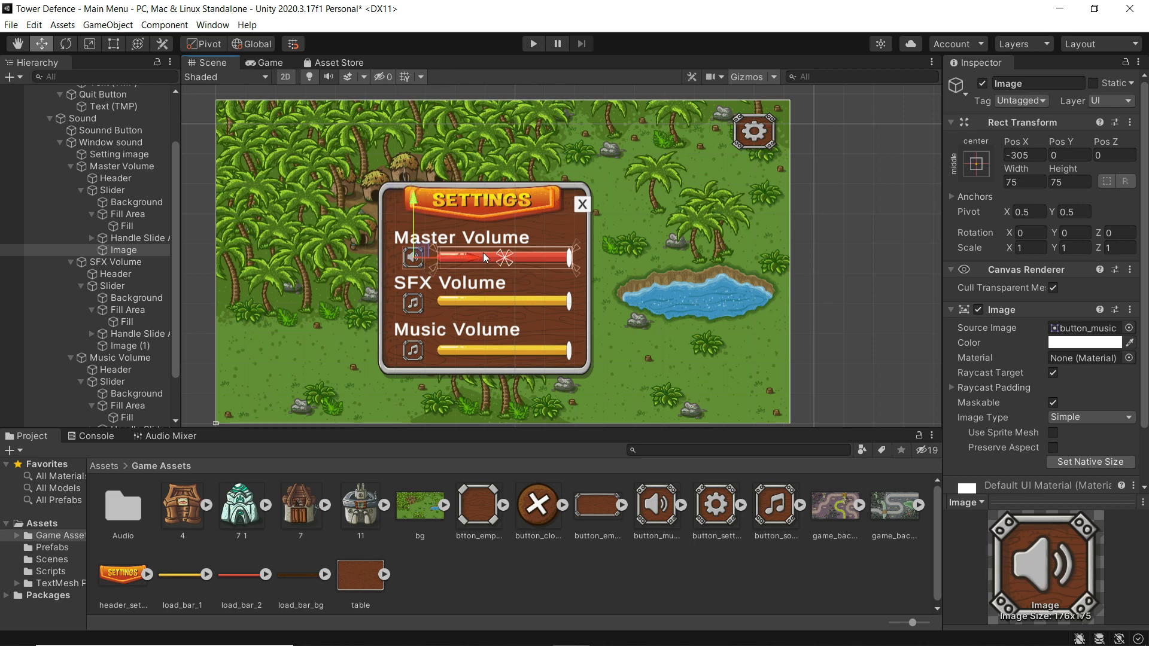
pyautogui.moveTo(472, 257); pyautogui.dragTo(464, 257)
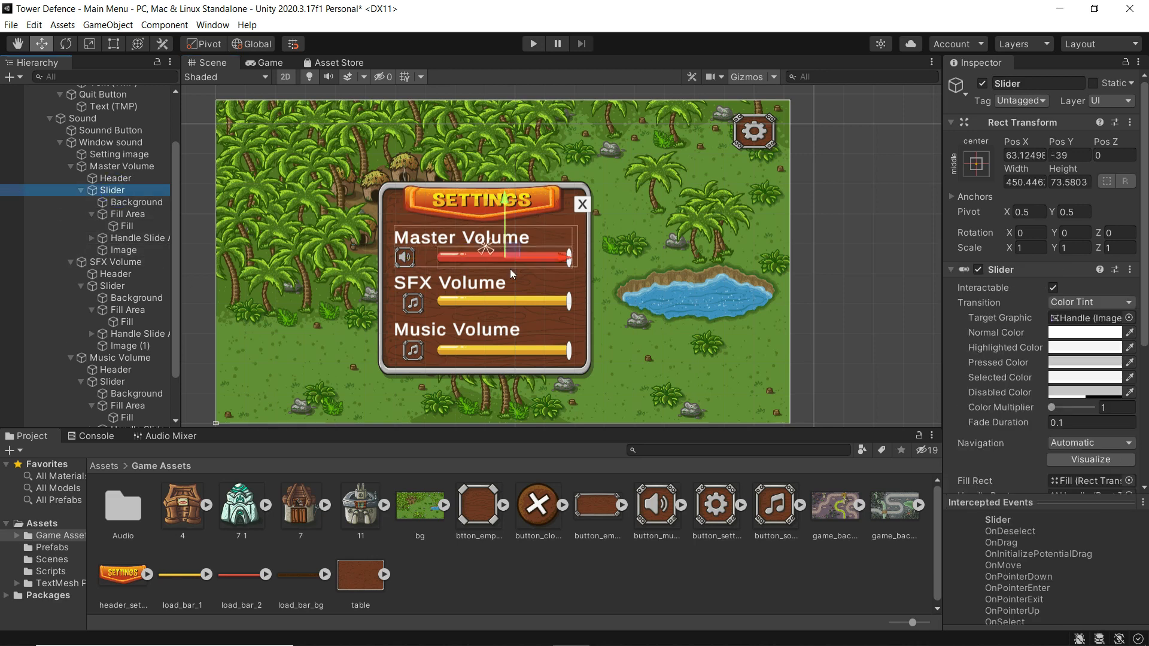
pyautogui.click(115, 43)
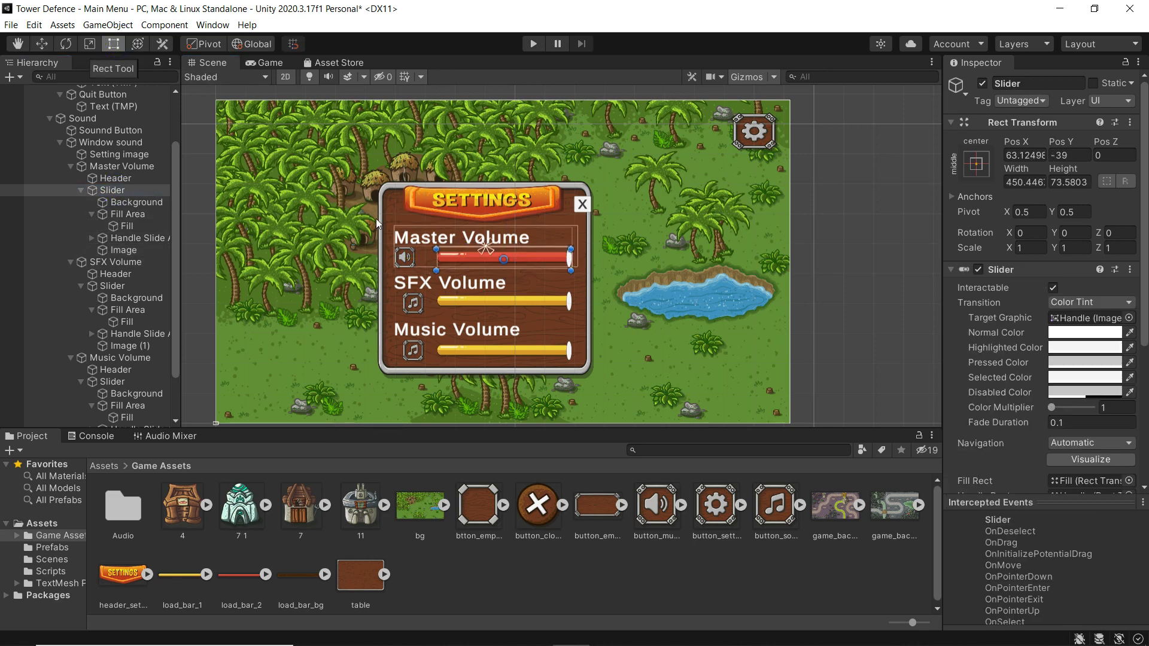
pyautogui.moveTo(436, 257)
pyautogui.mouseDown()
pyautogui.moveTo(394, 258)
pyautogui.moveTo(419, 258)
pyautogui.mouseUp()
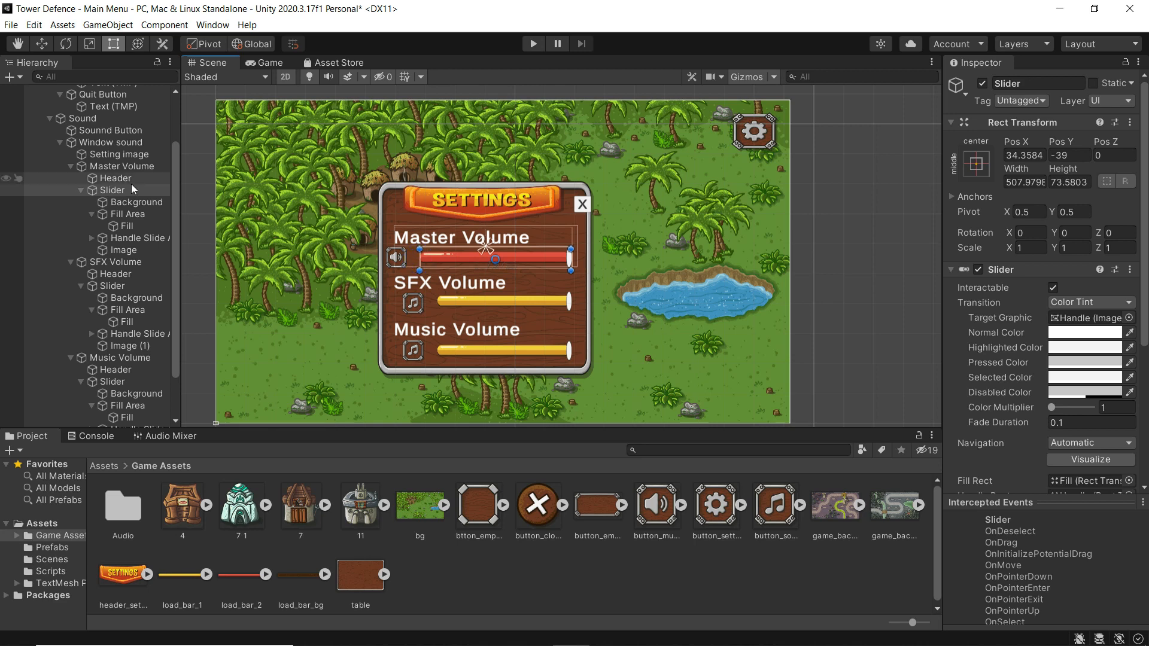
# - Shift the speaker icon right to X -303 and preview the panel in Game view
pyautogui.click(113, 251)
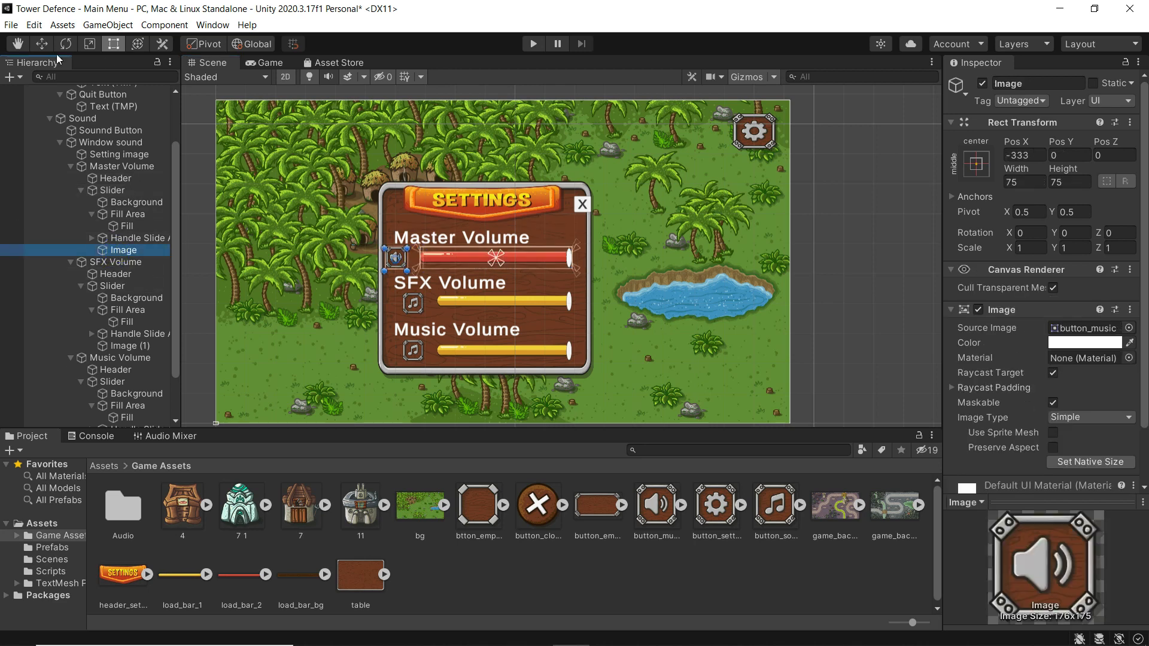
pyautogui.click(40, 44)
pyautogui.moveTo(455, 258); pyautogui.dragTo(465, 259)
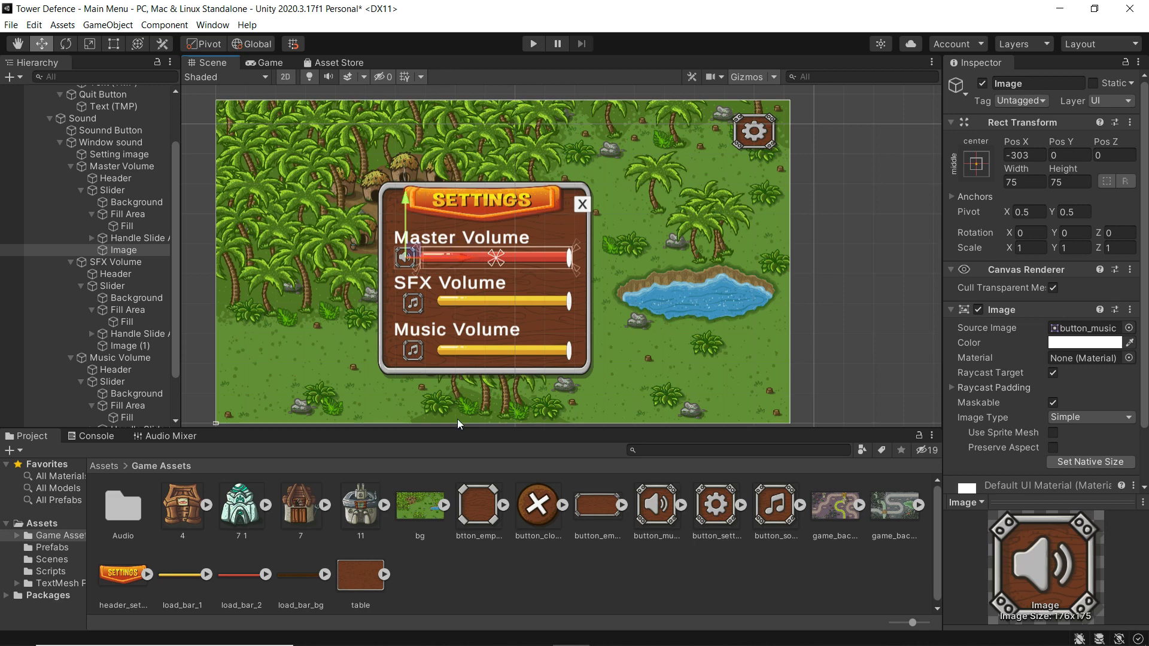
pyautogui.click(267, 64)
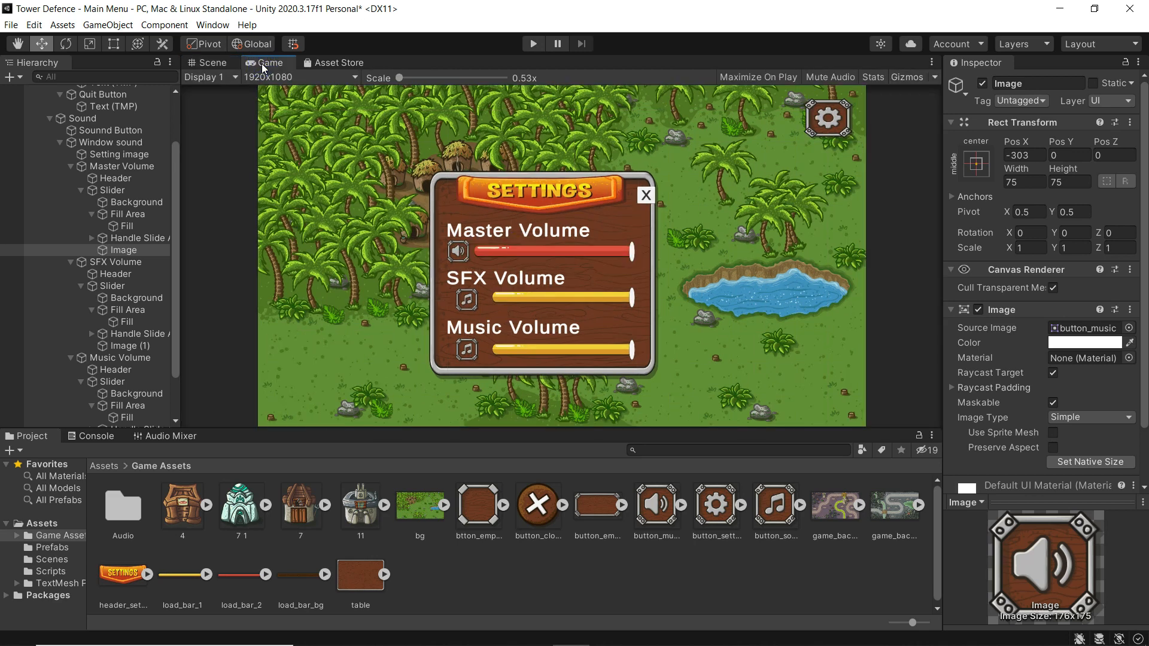
# - Compare the panel in Scene and Game views, then select the Music Volume fill
pyautogui.click(207, 62)
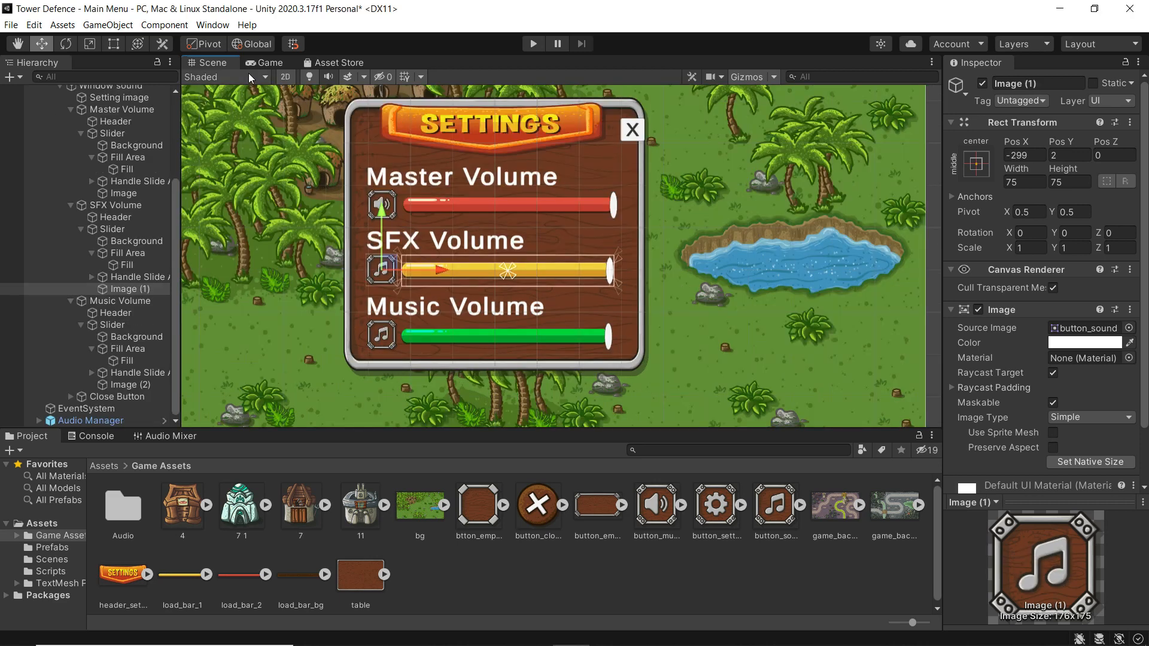
pyautogui.click(264, 62)
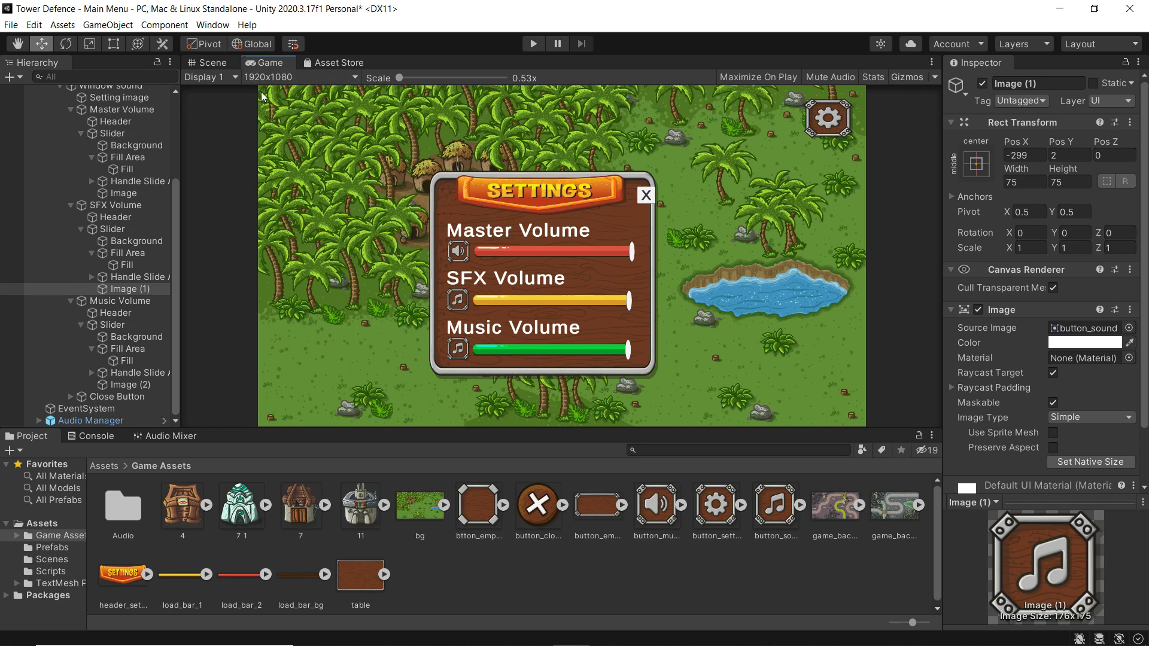
pyautogui.click(204, 62)
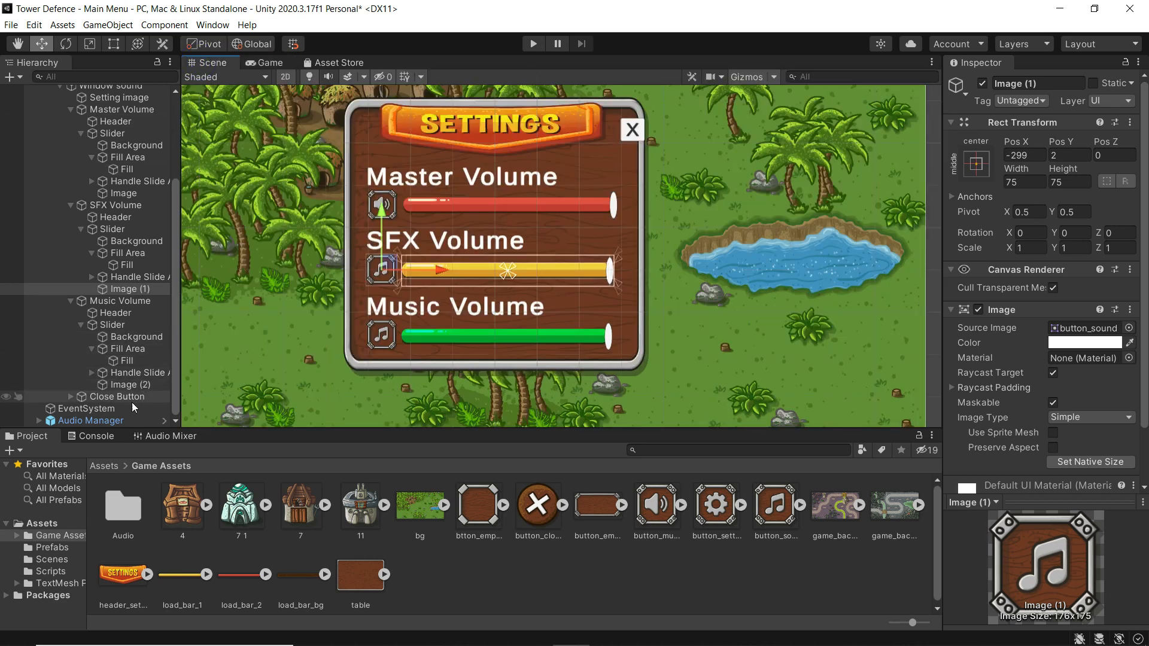
pyautogui.click(128, 358)
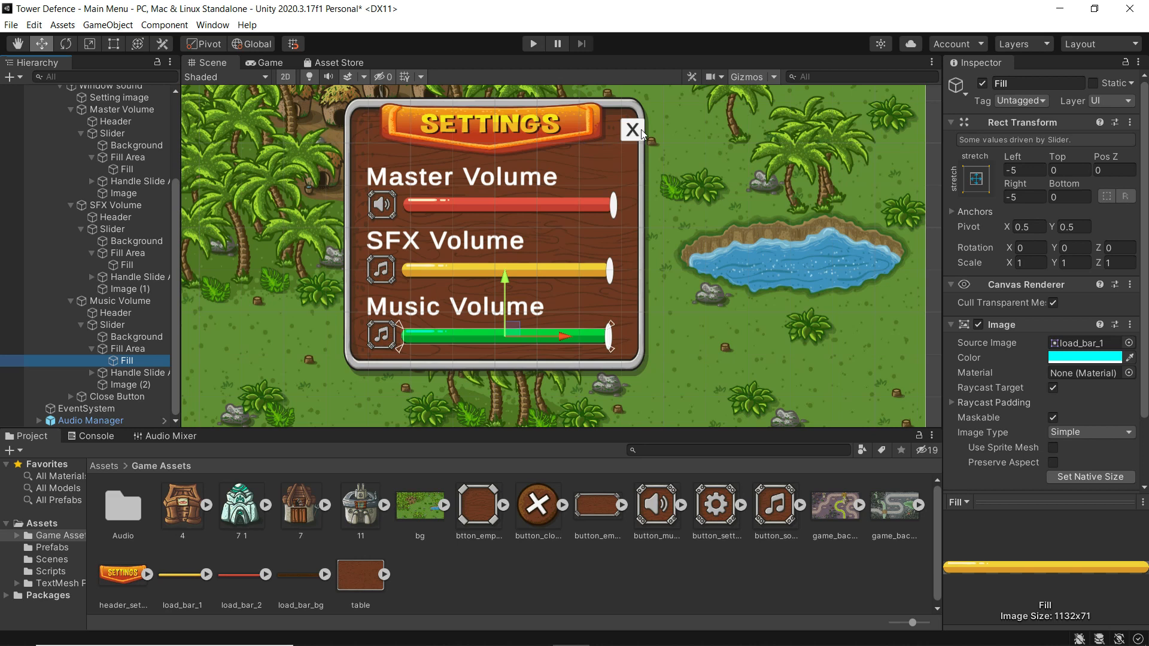
# - Assign the button_close sprite to the Close Button's Source Image and enlarge the button
pyautogui.click(113, 396)
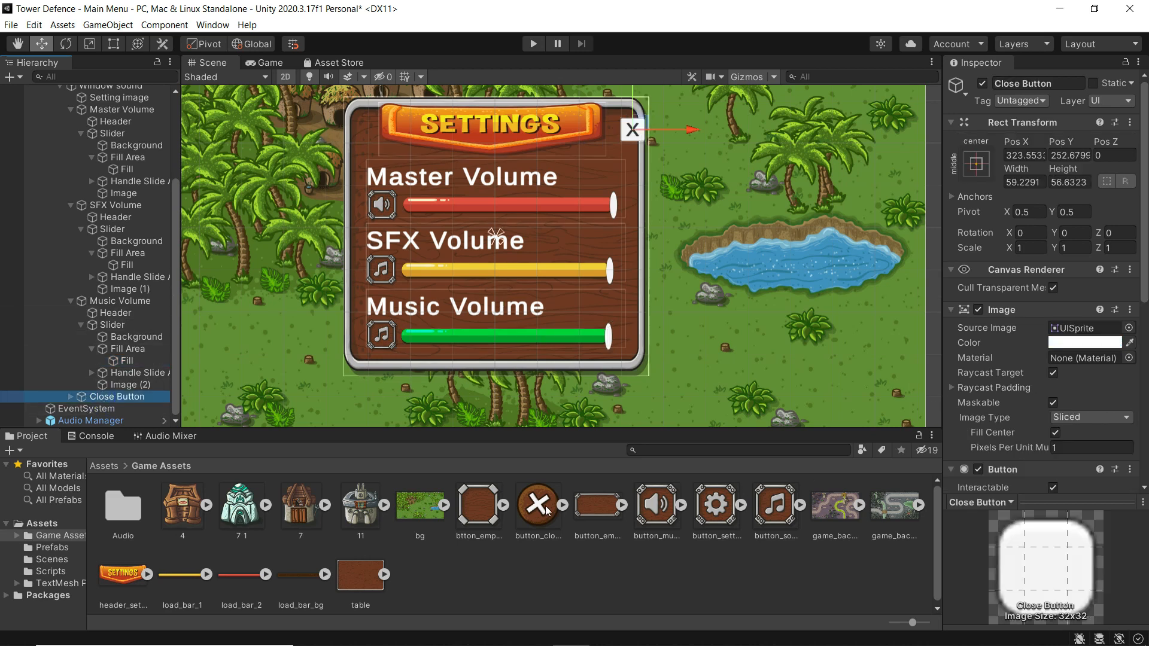
pyautogui.moveTo(548, 518); pyautogui.dragTo(1065, 333)
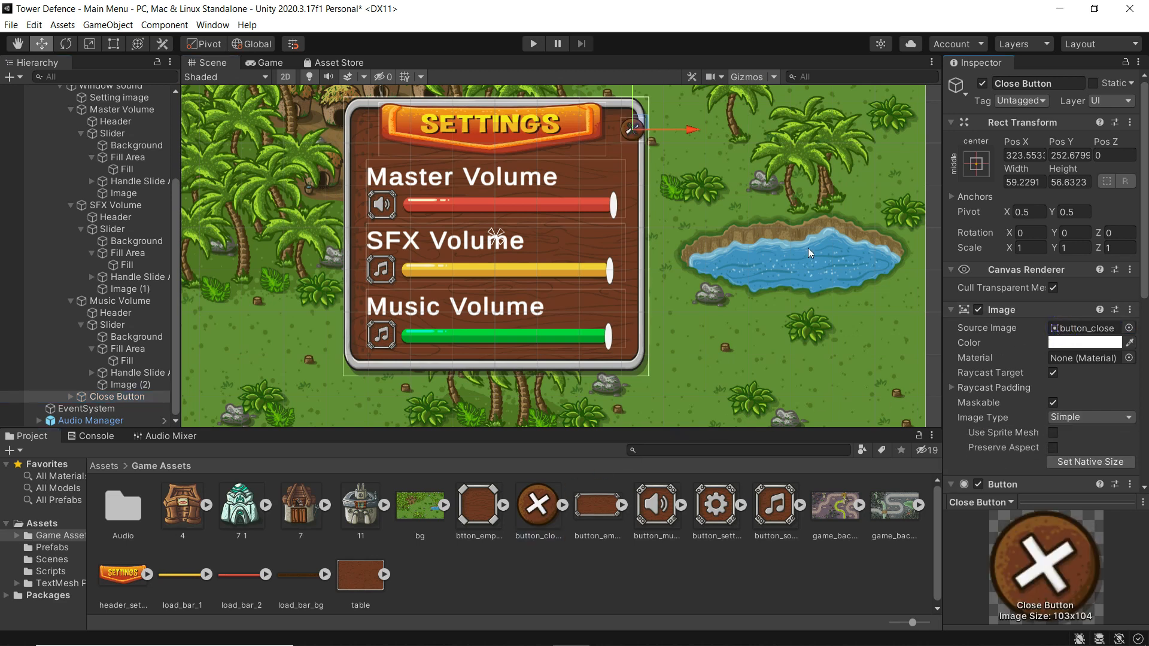
pyautogui.click(113, 44)
pyautogui.moveTo(619, 144); pyautogui.dragTo(606, 154)
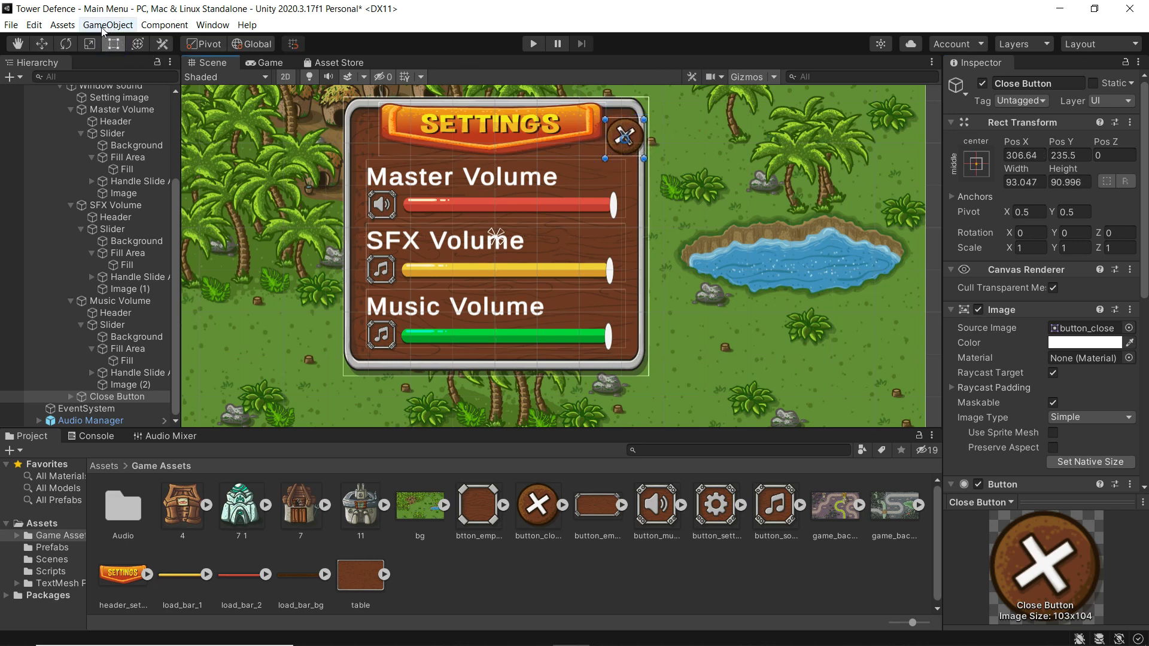
# - Move the Close Button onto the settings panel's top-right corner and preview it in the Game view
pyautogui.click(42, 43)
pyautogui.moveTo(634, 132)
pyautogui.mouseDown()
pyautogui.moveTo(641, 108)
pyautogui.moveTo(635, 116)
pyautogui.mouseUp()
pyautogui.click(256, 63)
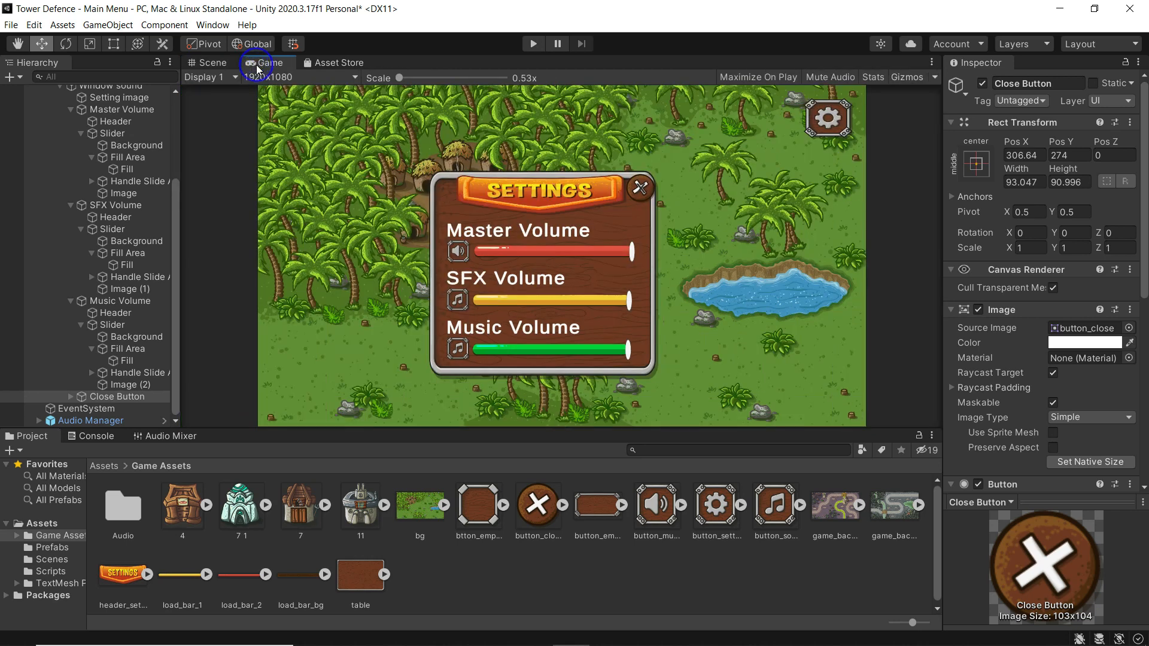
pyautogui.click(211, 59)
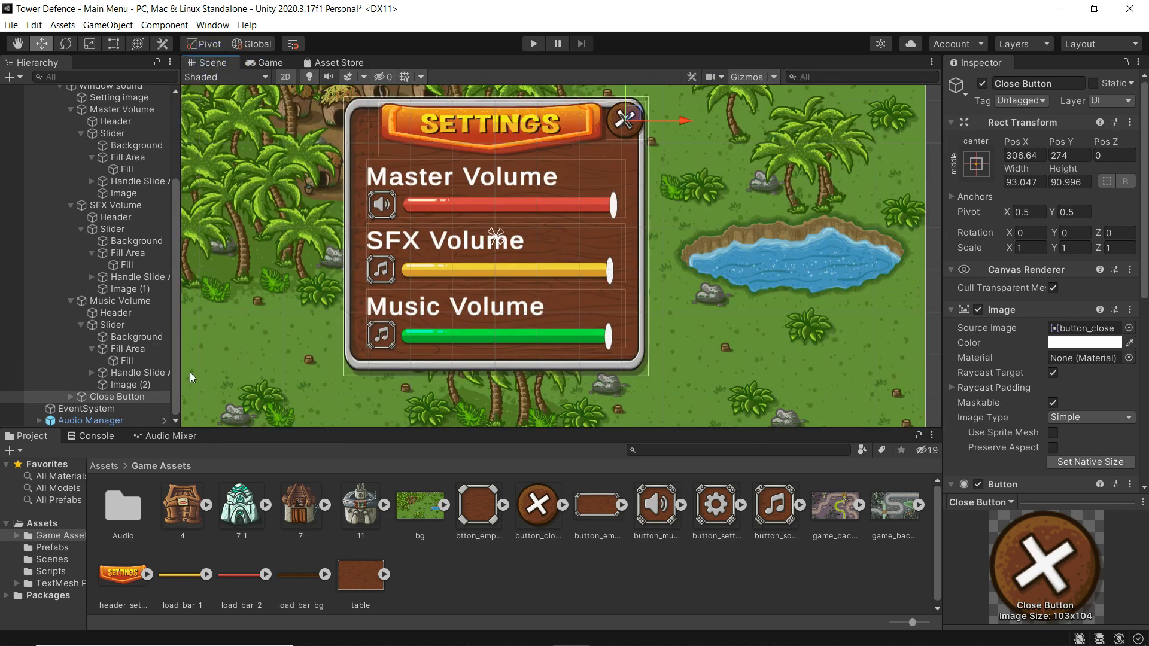
# - Delete the Close Button's Text (TMP) child so no X label remains
pyautogui.click(71, 397)
pyautogui.click(119, 408)
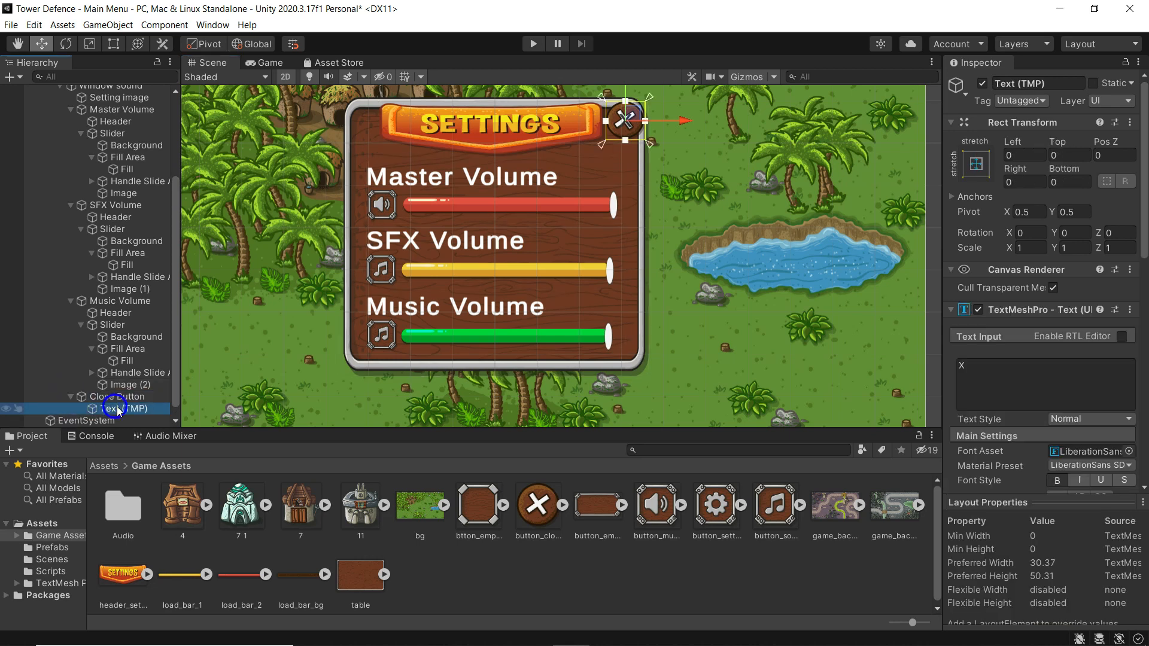
pyautogui.rightClick(116, 408)
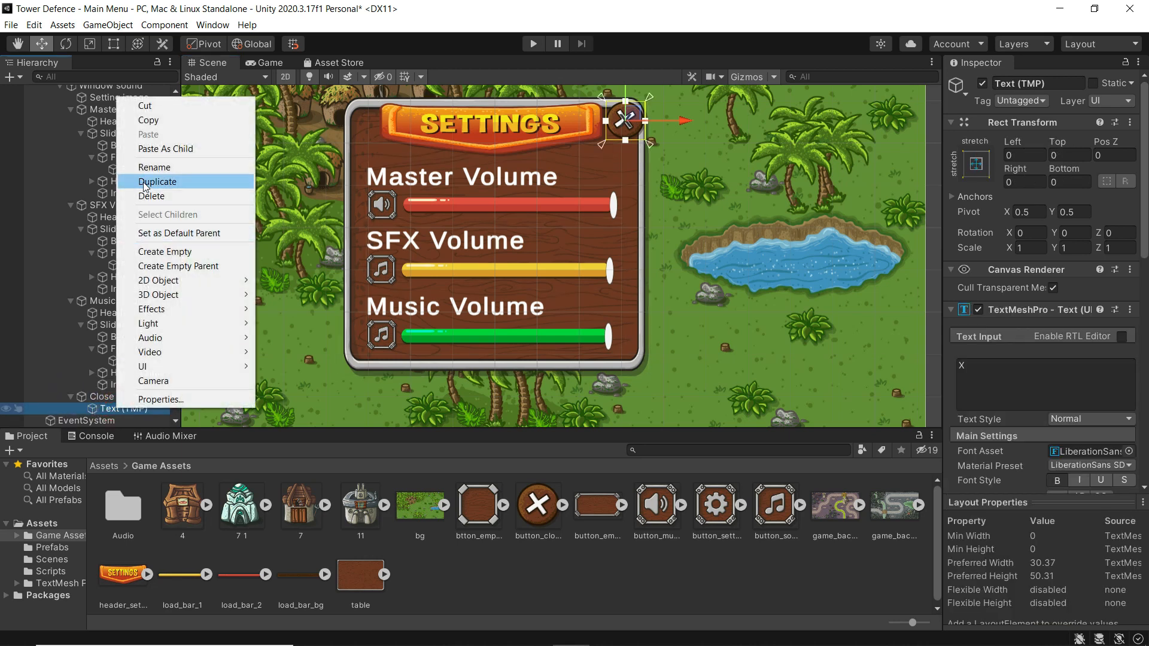
pyautogui.click(144, 198)
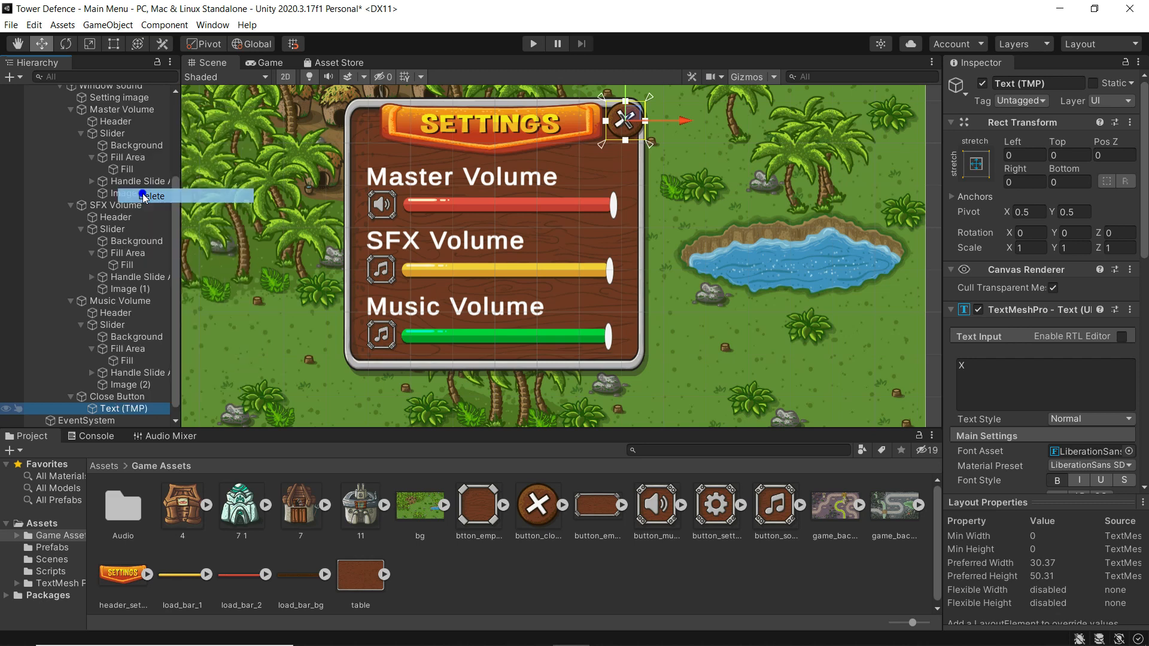
pyautogui.click(117, 396)
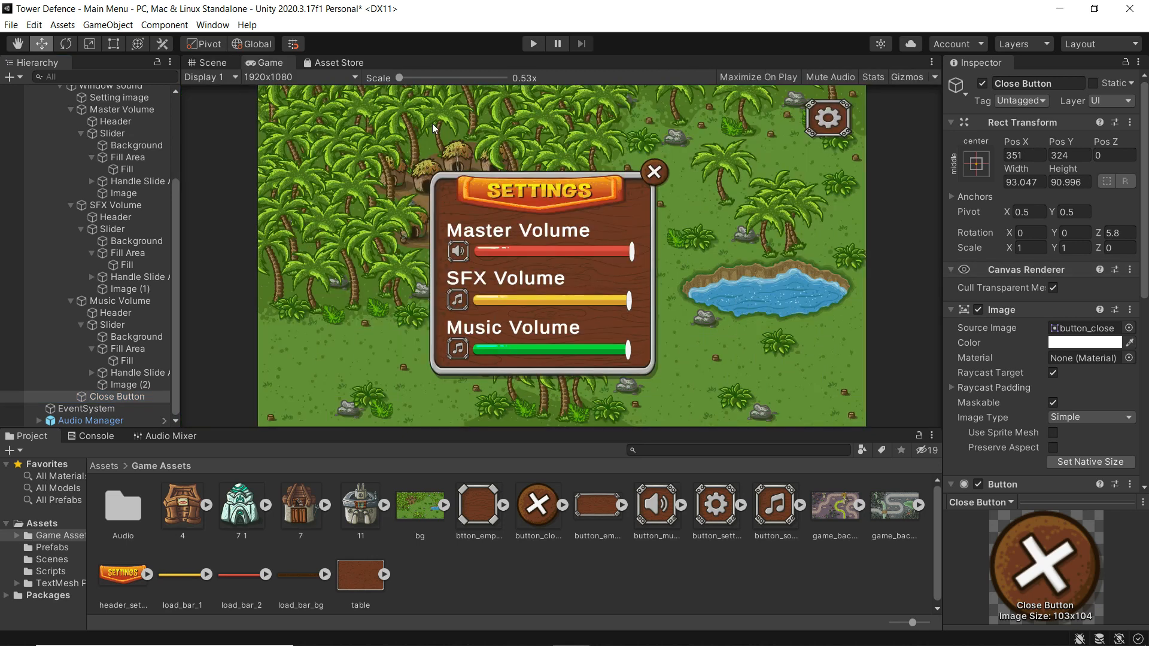
pyautogui.click(535, 45)
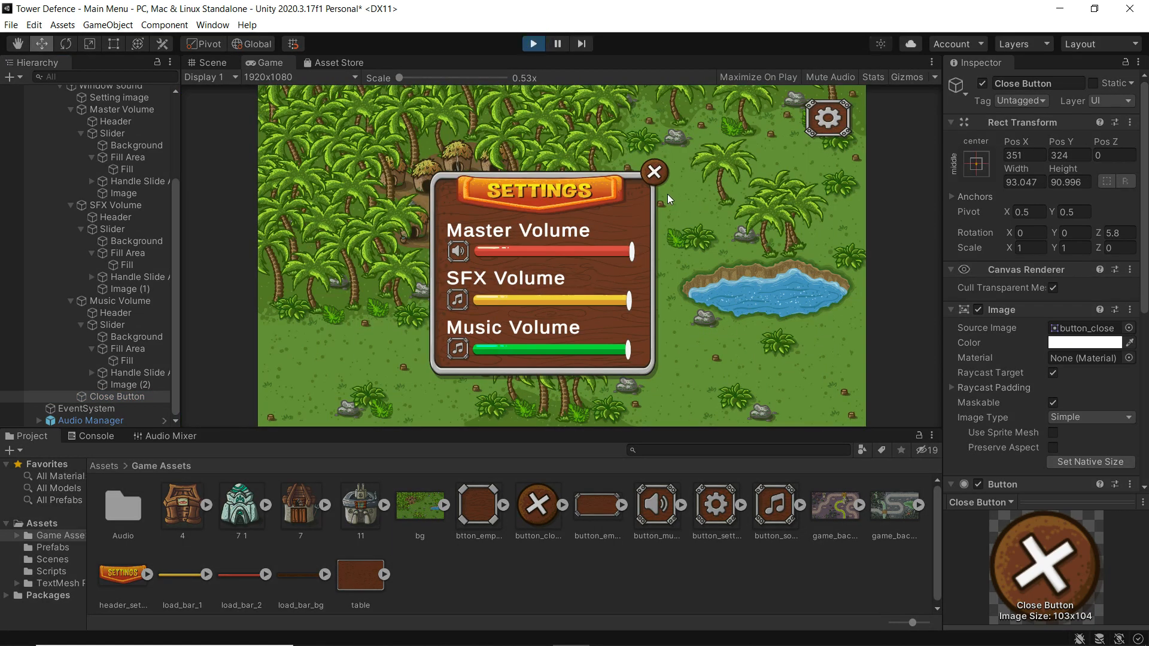
pyautogui.moveTo(575, 346)
pyautogui.mouseDown()
pyautogui.moveTo(491, 353)
pyautogui.moveTo(626, 353)
pyautogui.moveTo(560, 353)
pyautogui.mouseUp()
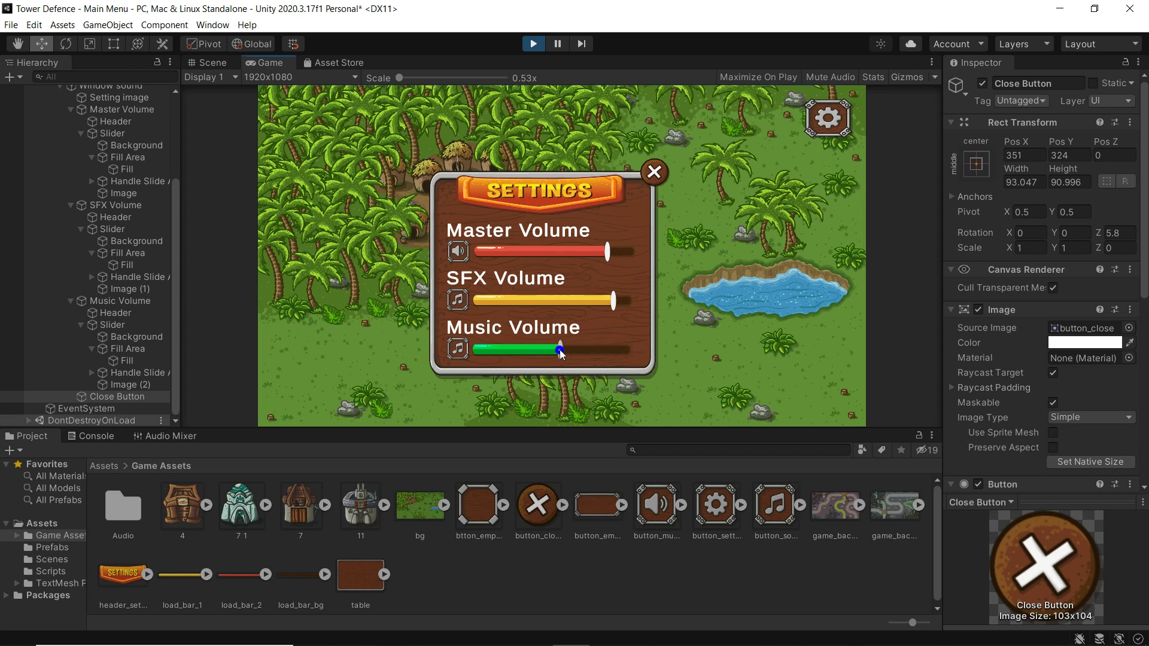
pyautogui.click(560, 307)
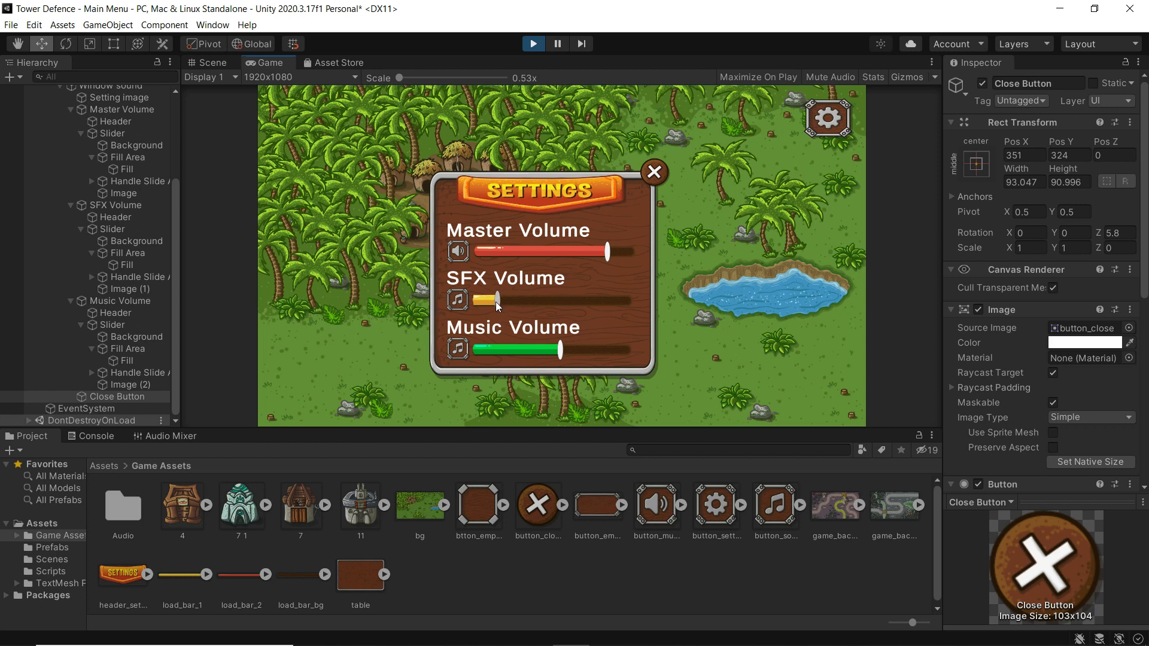
pyautogui.moveTo(607, 255); pyautogui.dragTo(560, 253)
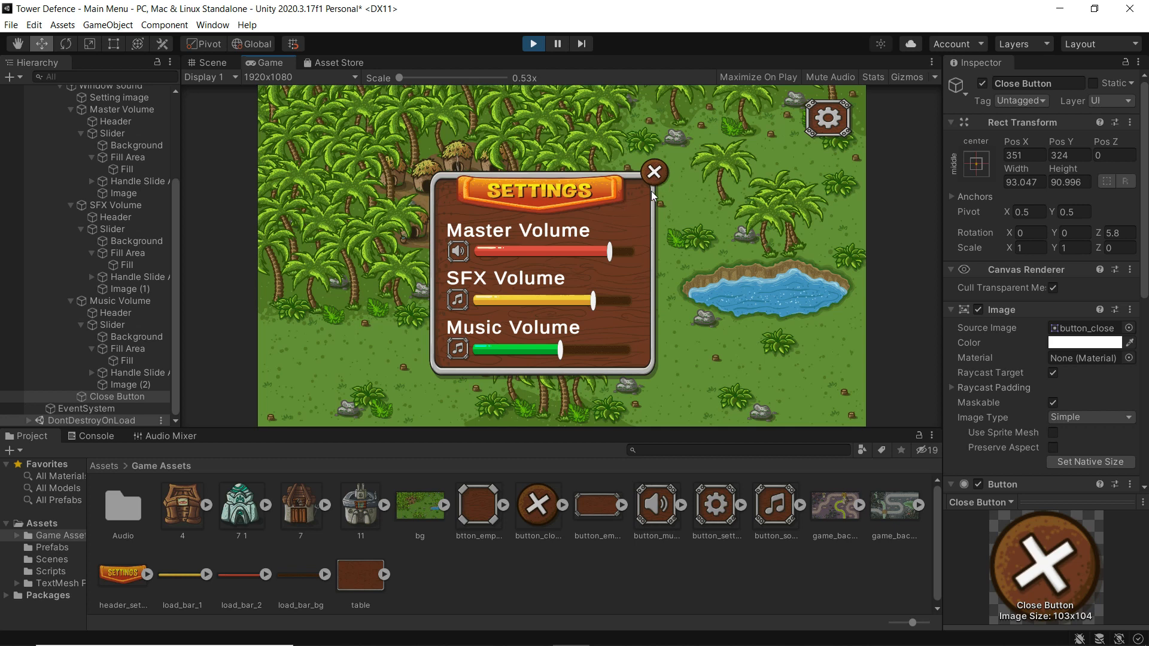
pyautogui.click(656, 176)
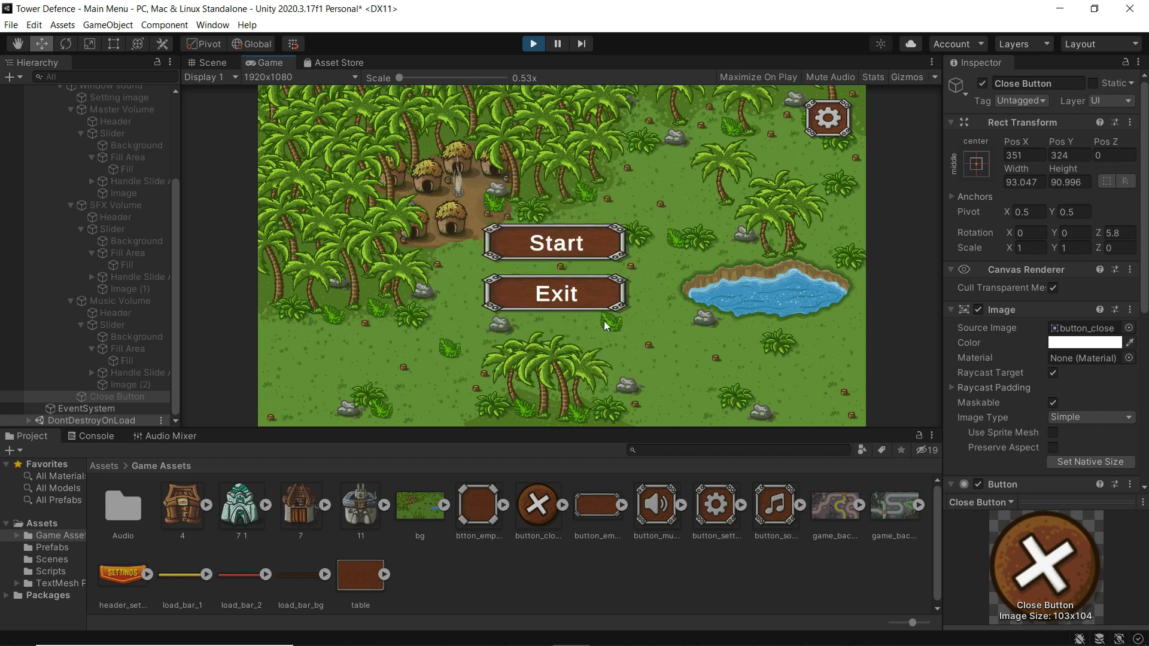
pyautogui.click(833, 122)
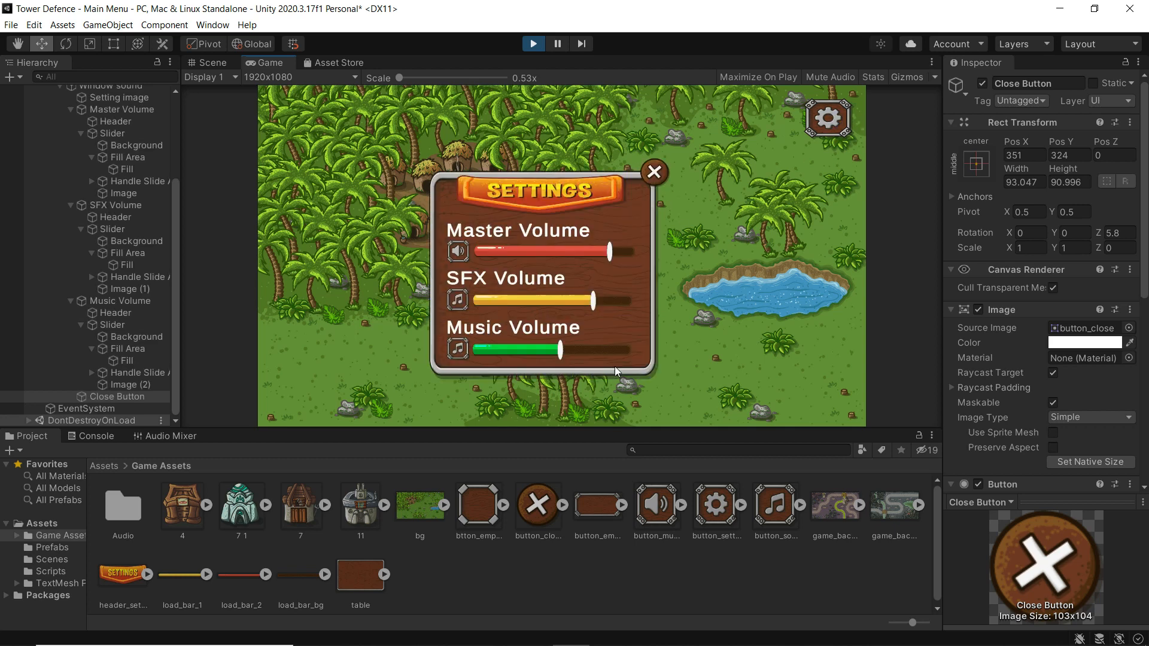
pyautogui.click(655, 175)
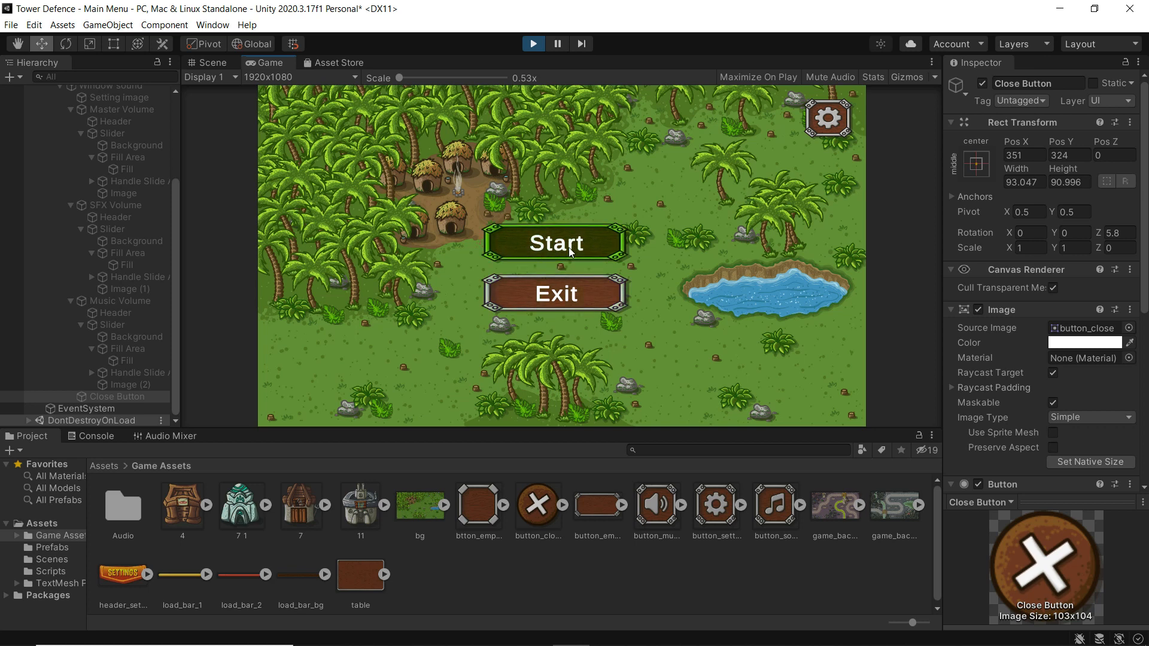
pyautogui.click(533, 44)
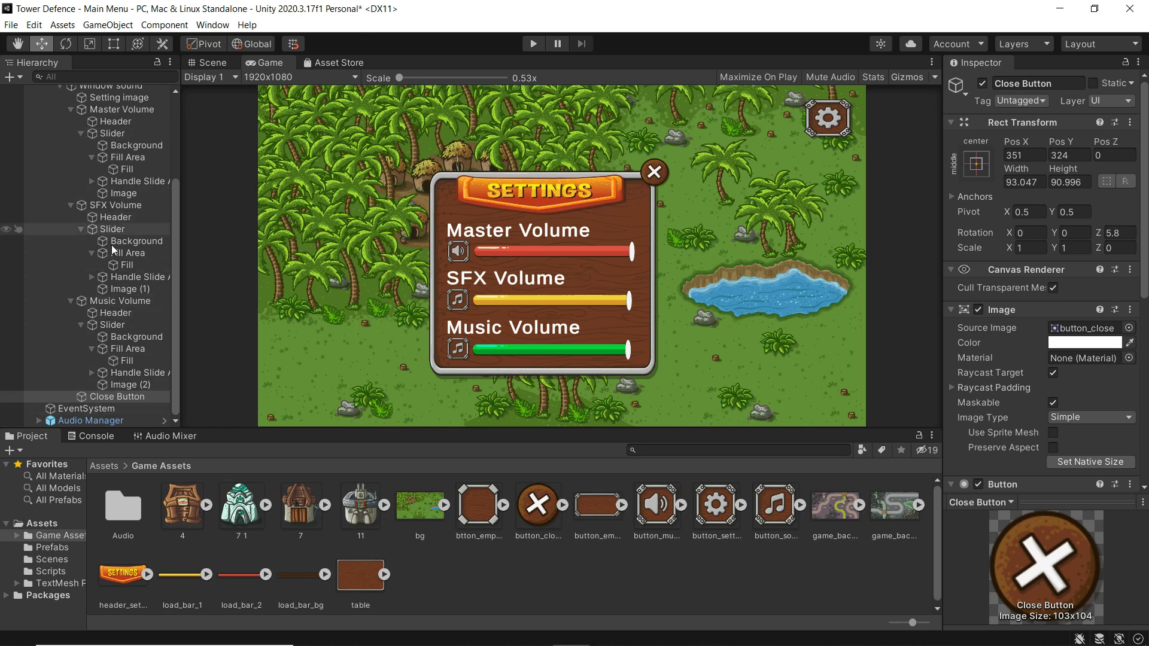
# - Deactivate the Window sound panel, leaving only Start and Exit visible, then return to the Scene view
pyautogui.moveTo(176, 250); pyautogui.dragTo(187, 179)
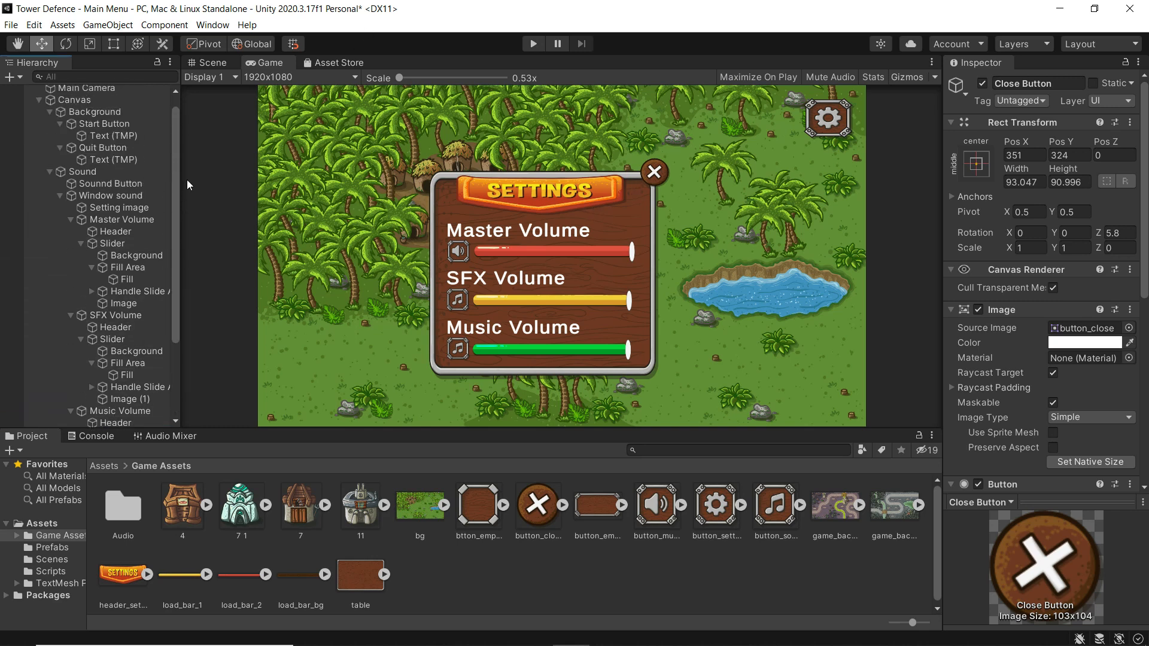
pyautogui.click(80, 172)
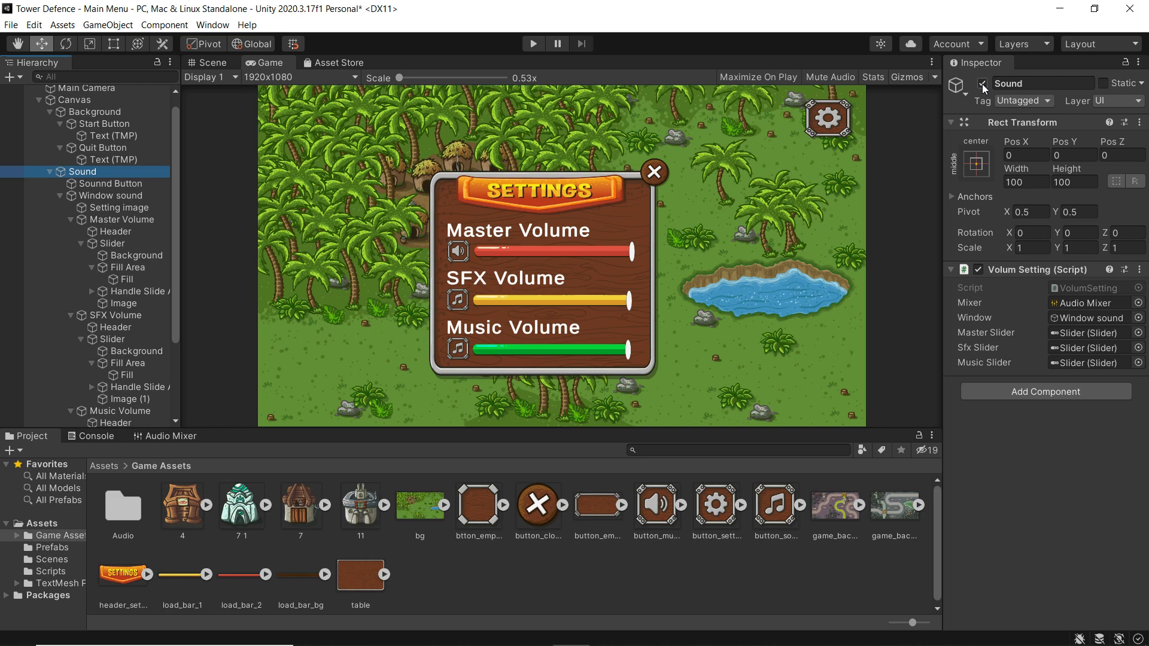
pyautogui.click(95, 194)
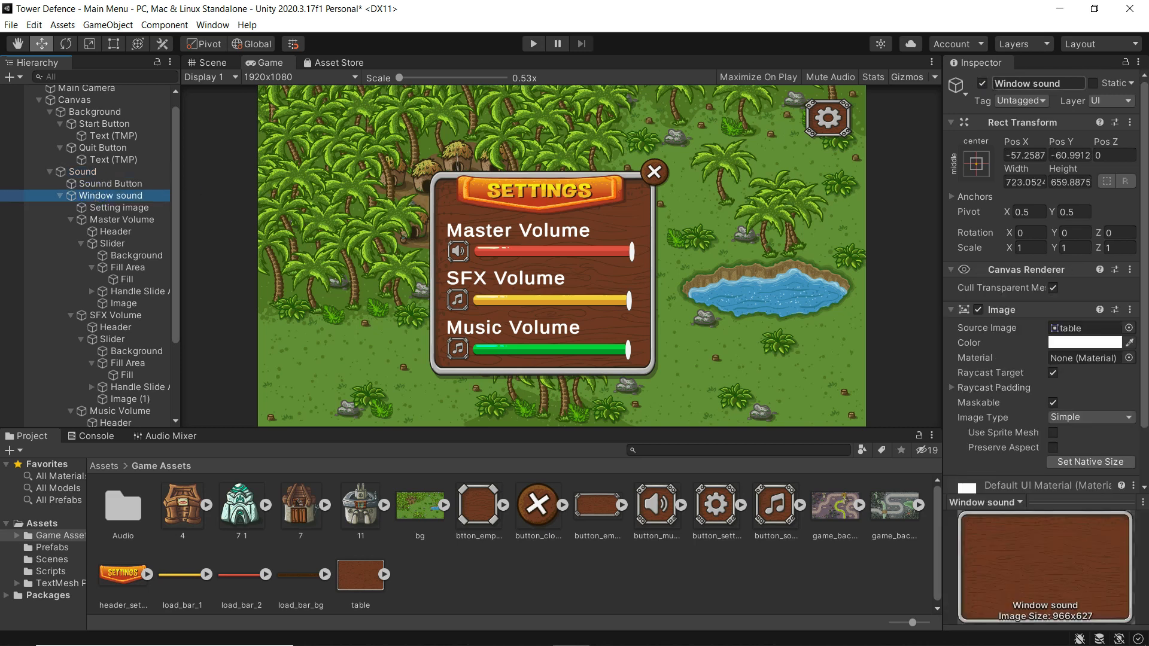
pyautogui.click(982, 83)
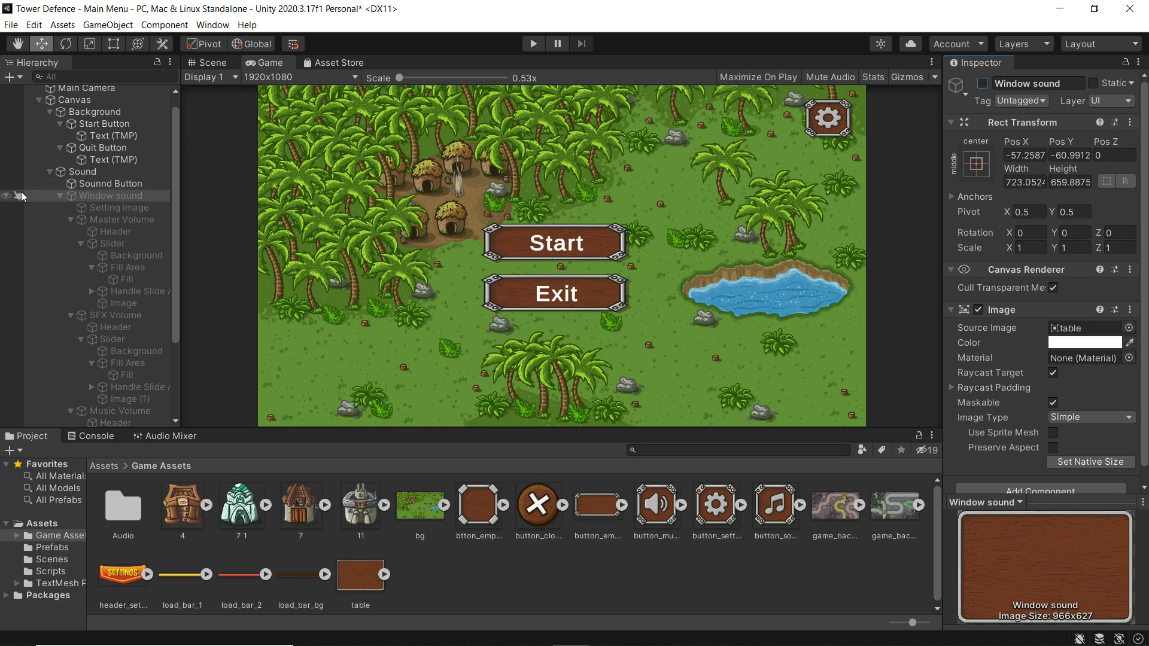
pyautogui.click(85, 173)
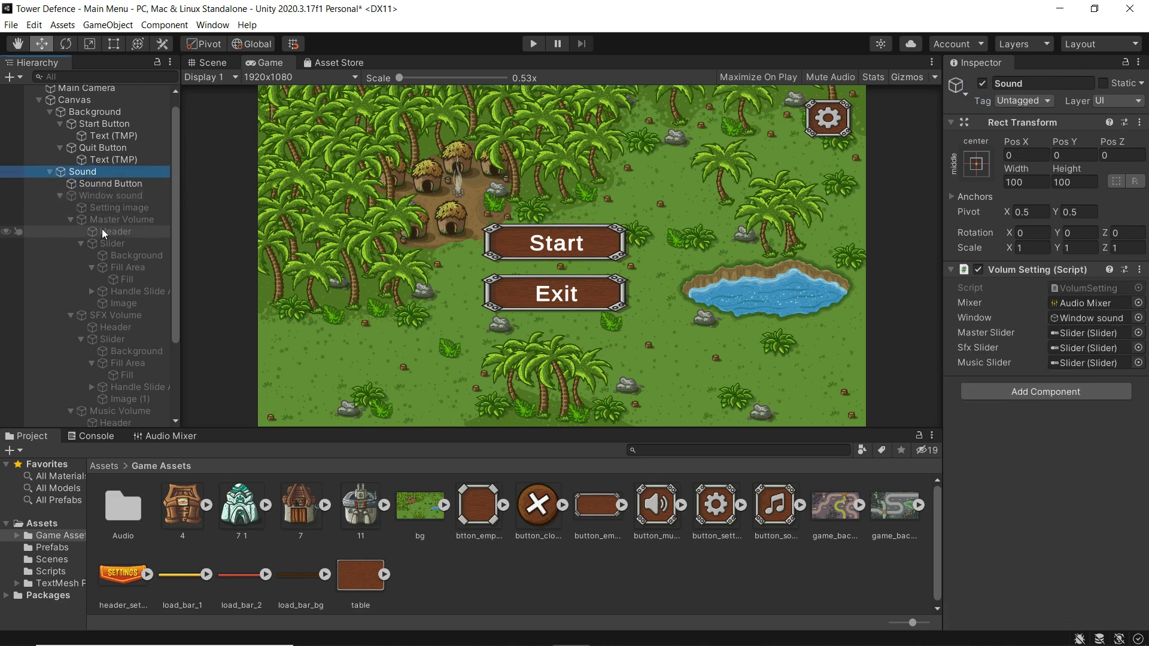
pyautogui.click(210, 63)
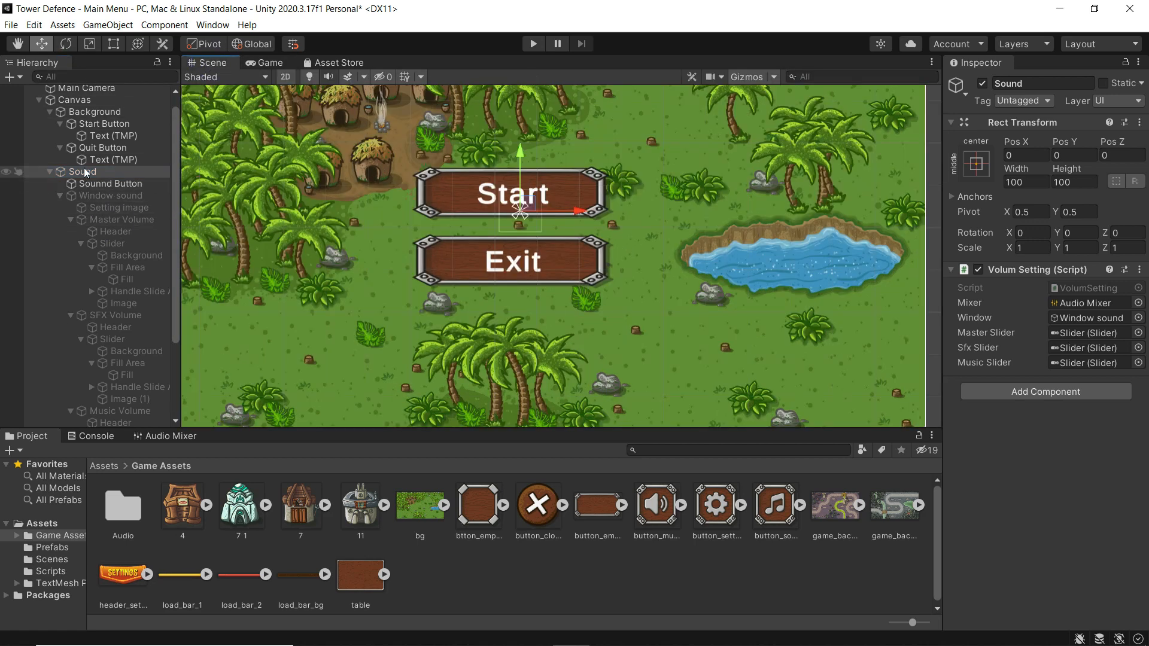
# - Rename the Sounnd Button object to 'Setting Button'
pyautogui.doubleClick(87, 184)
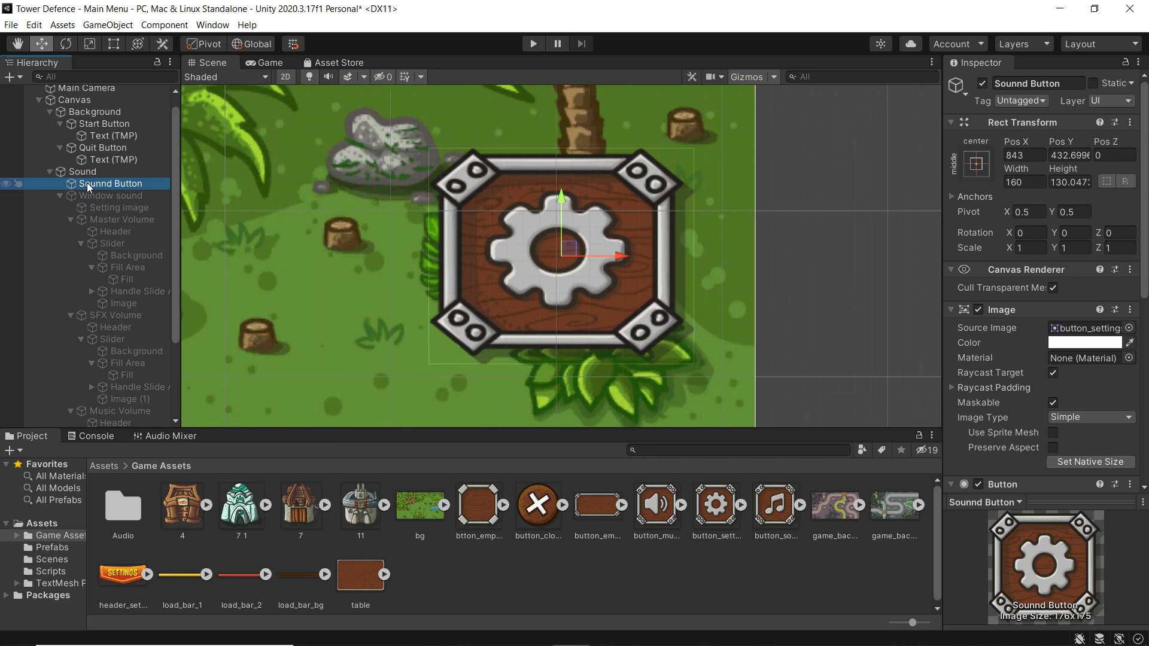
pyautogui.rightClick(106, 185)
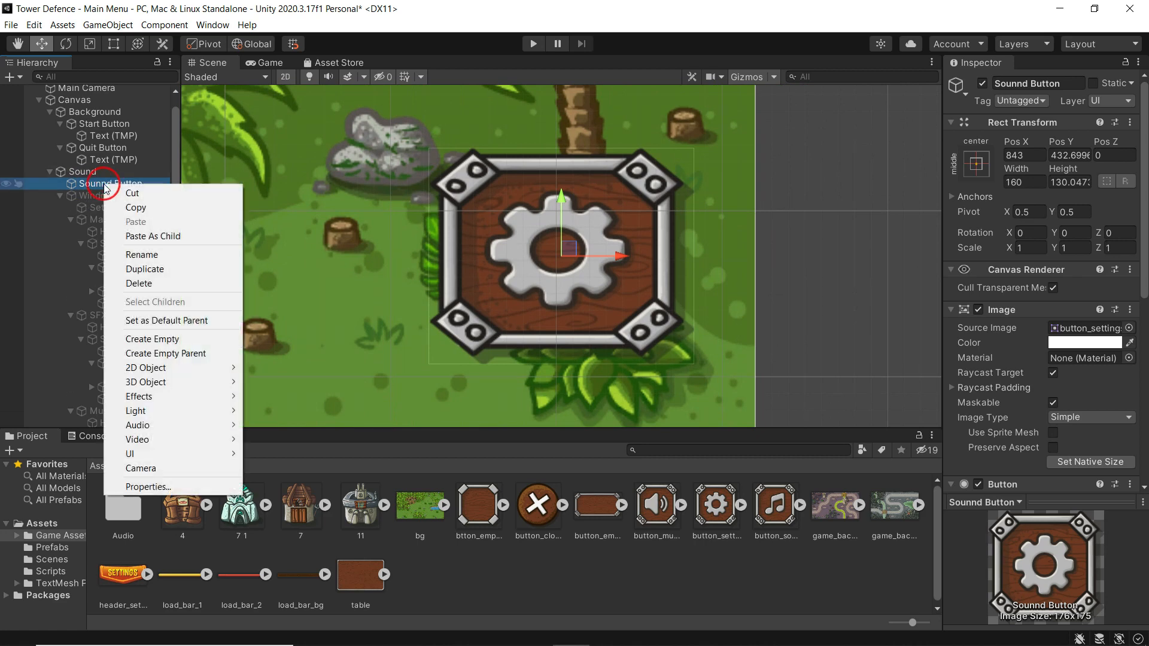
pyautogui.click(127, 254)
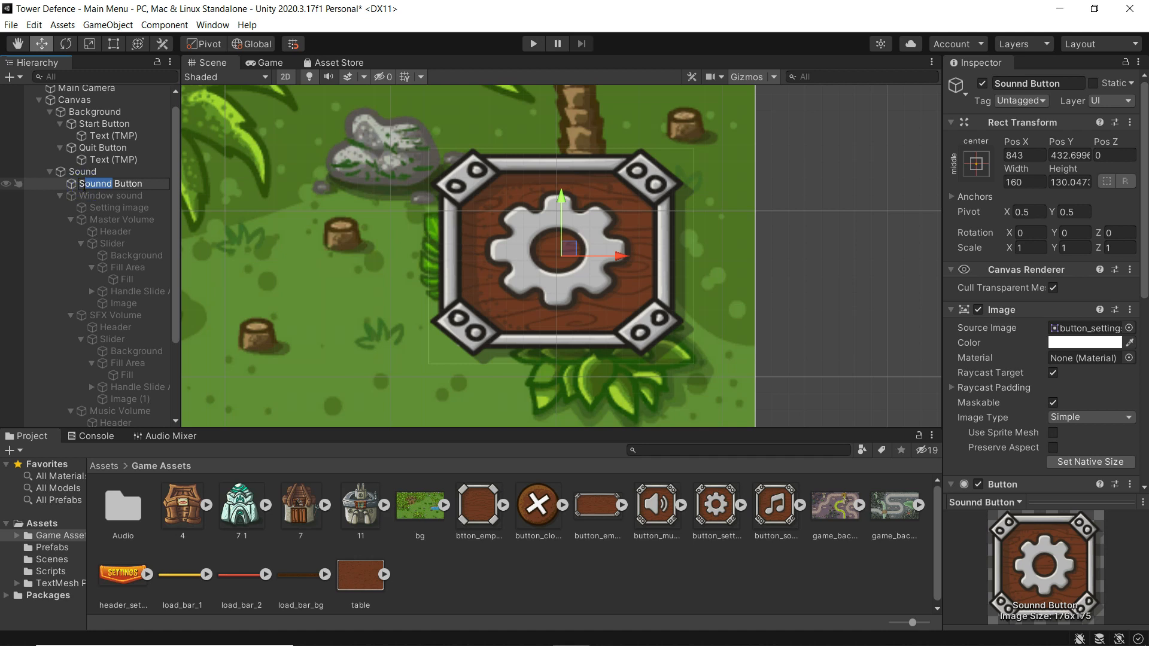
pyautogui.write('etting')
pyautogui.press('Return')
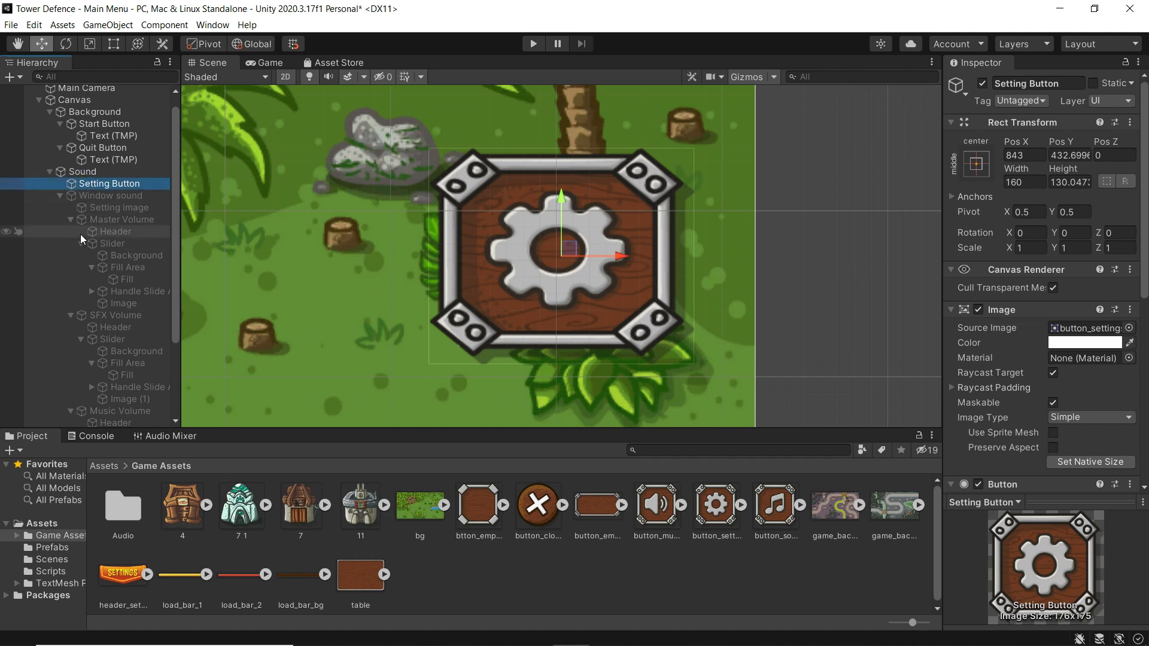
# - Review the Sound and Window sound objects, then select the Start Button
pyautogui.click(81, 171)
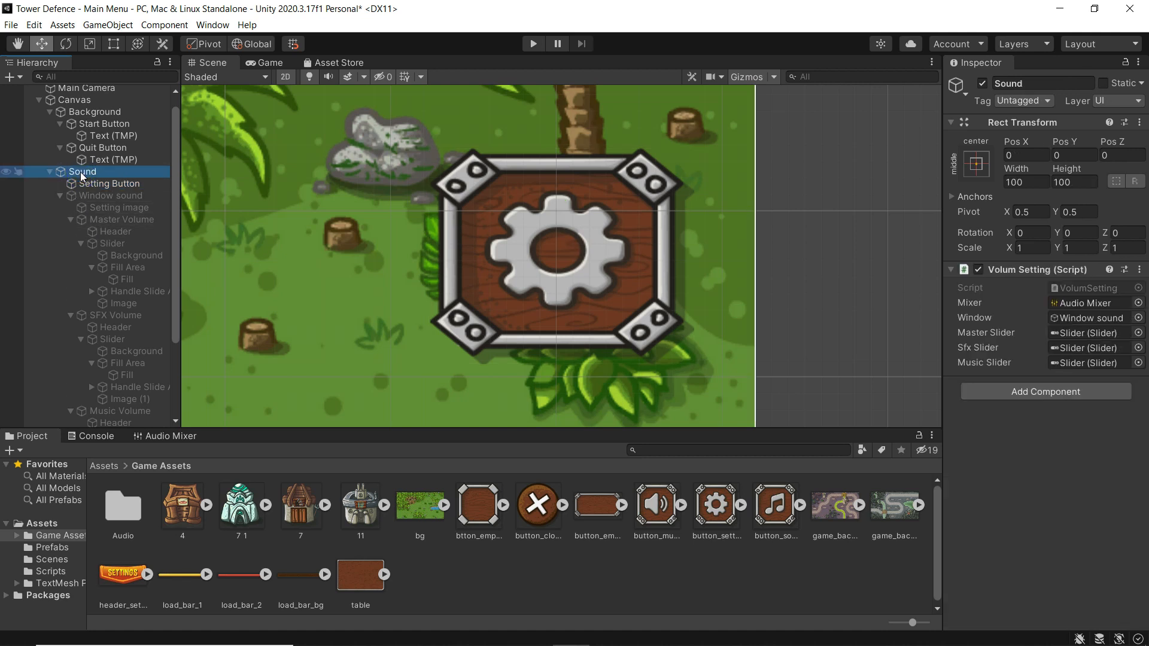
pyautogui.click(92, 198)
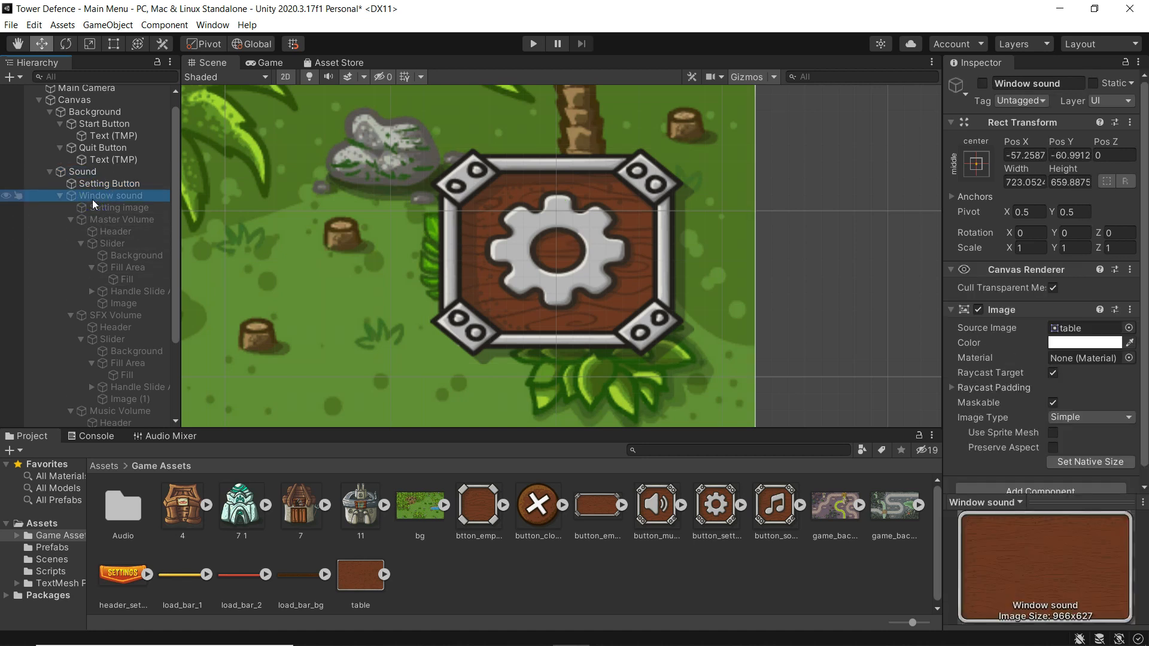
pyautogui.click(582, 32)
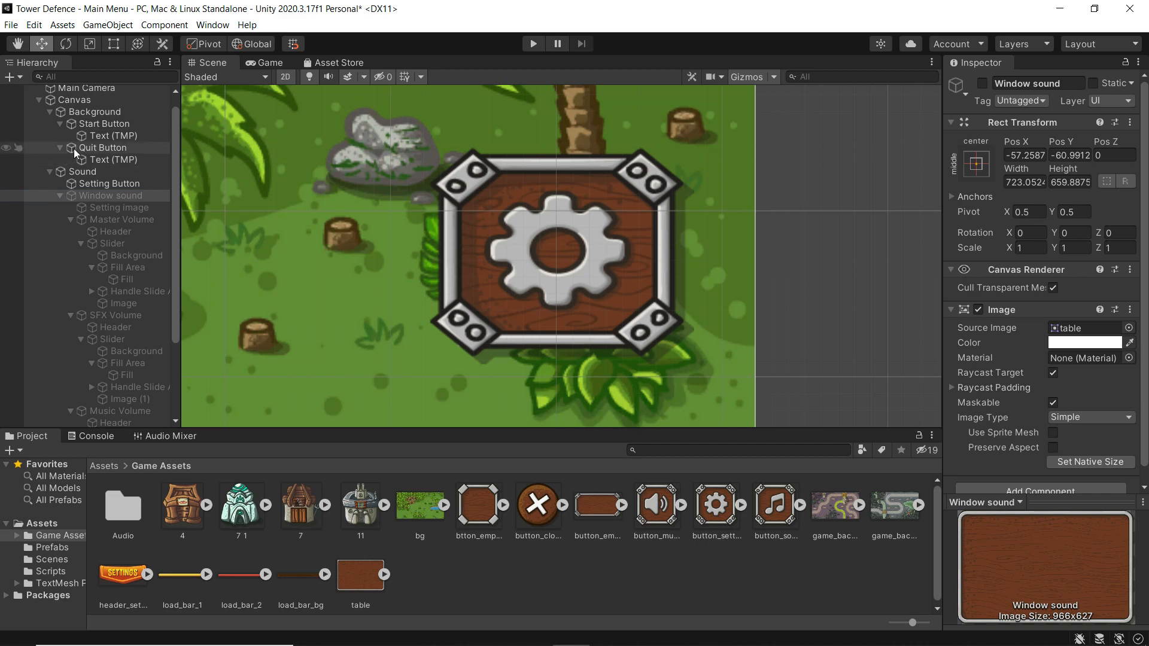
pyautogui.click(85, 123)
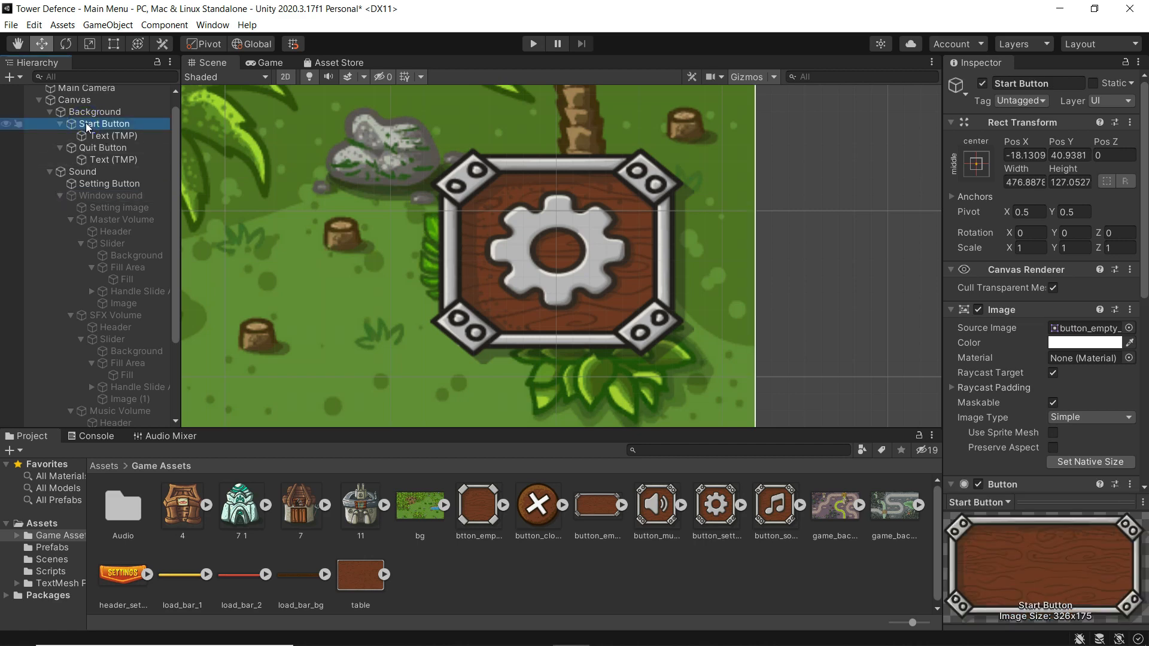
# - Set the Start Button's Highlighted Color to yellow FFFE00 and test the hover in Play mode
pyautogui.doubleClick(85, 123)
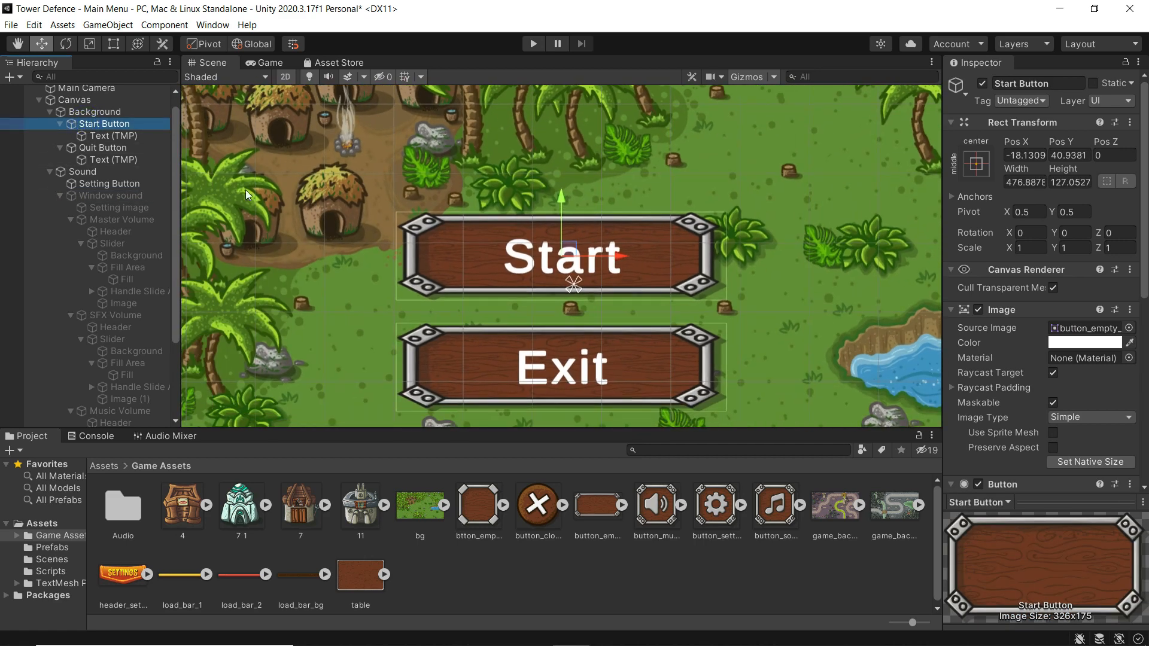
pyautogui.scroll(-5, 1049, 210)
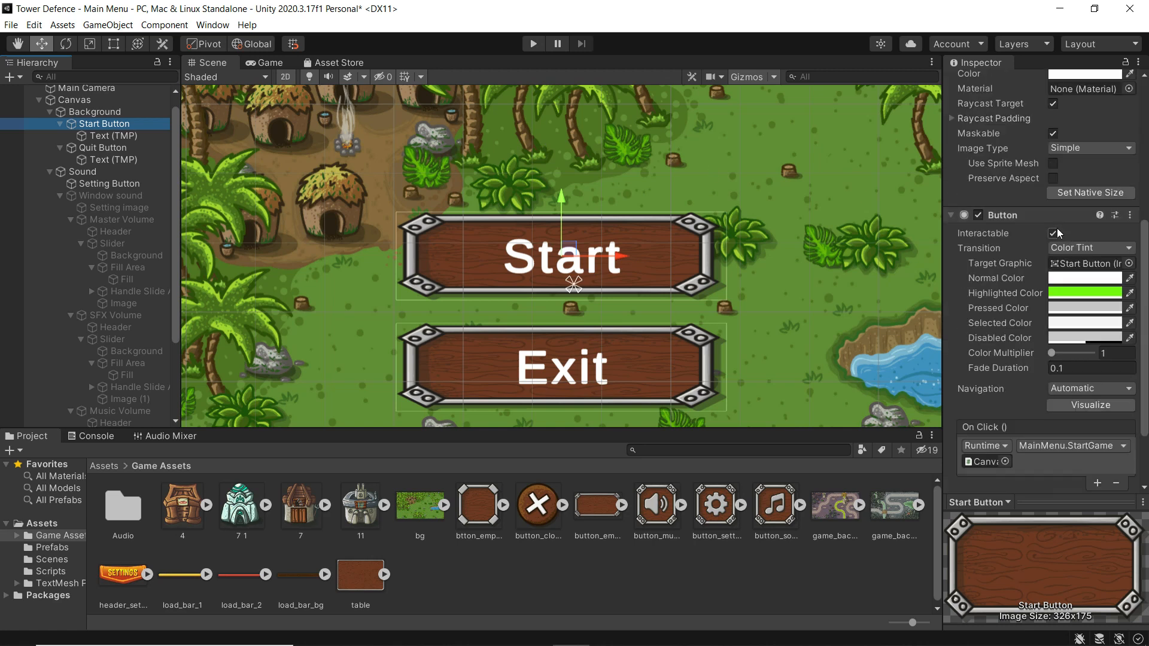
pyautogui.click(1071, 291)
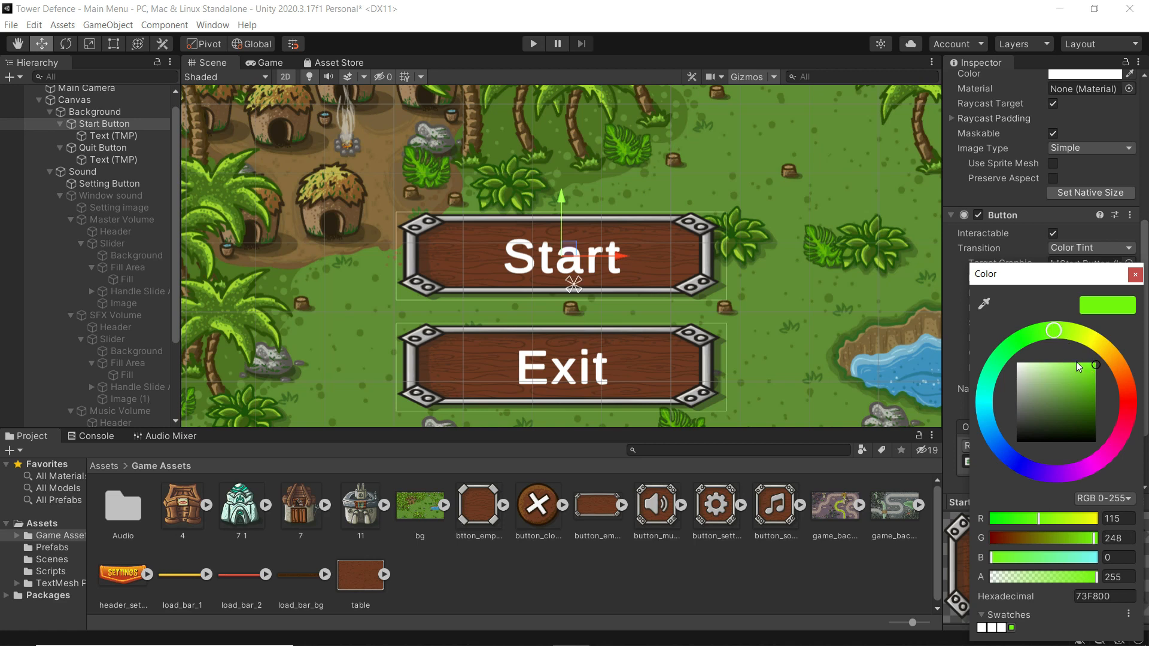
pyautogui.click(1097, 346)
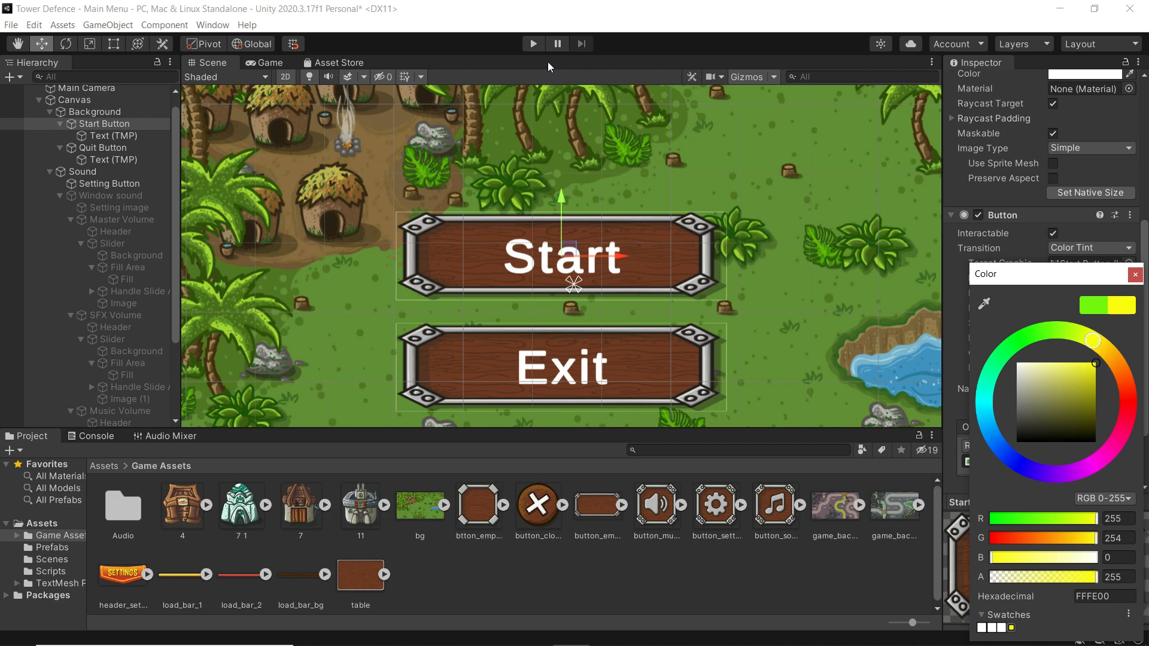
pyautogui.click(1135, 275)
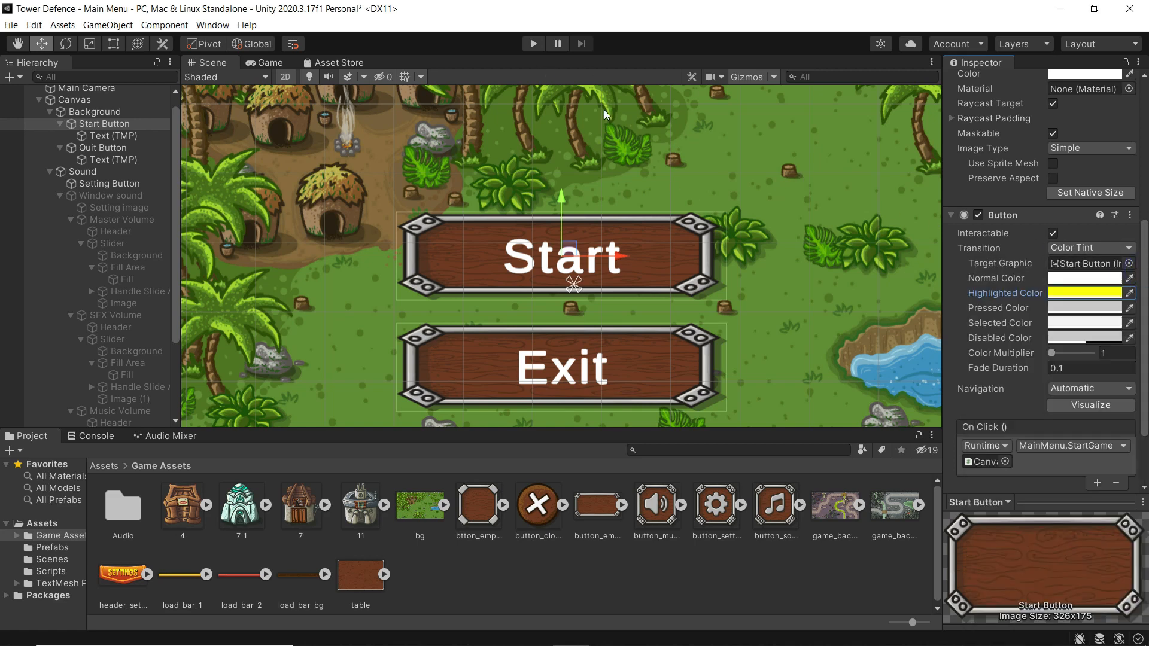
pyautogui.click(534, 44)
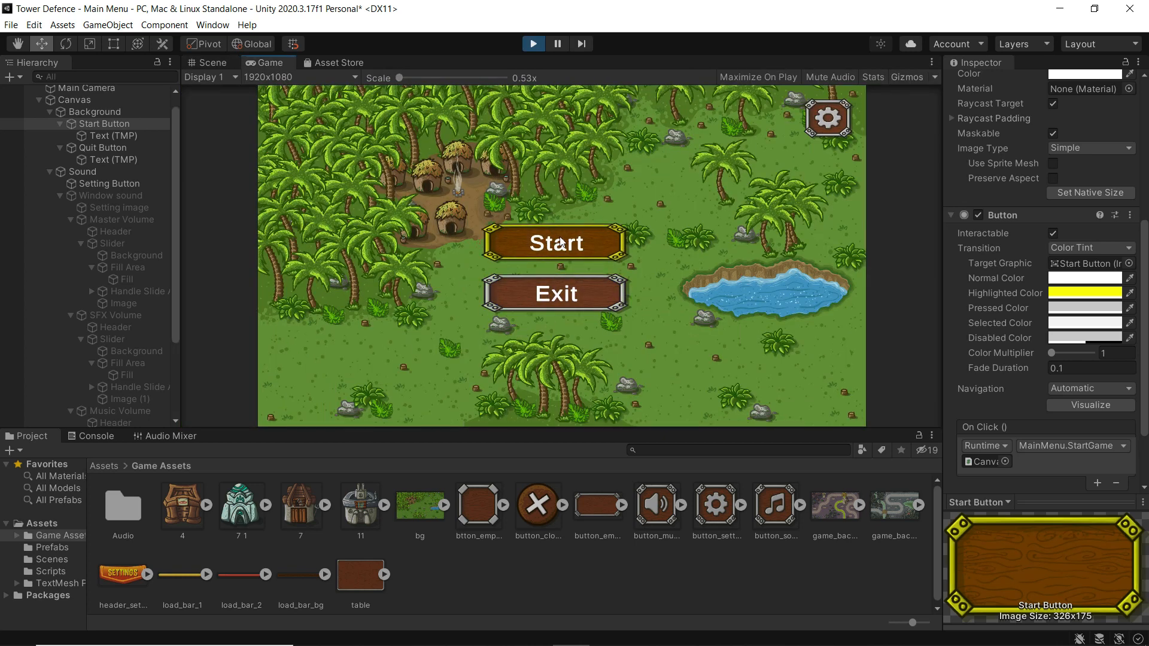
pyautogui.click(534, 44)
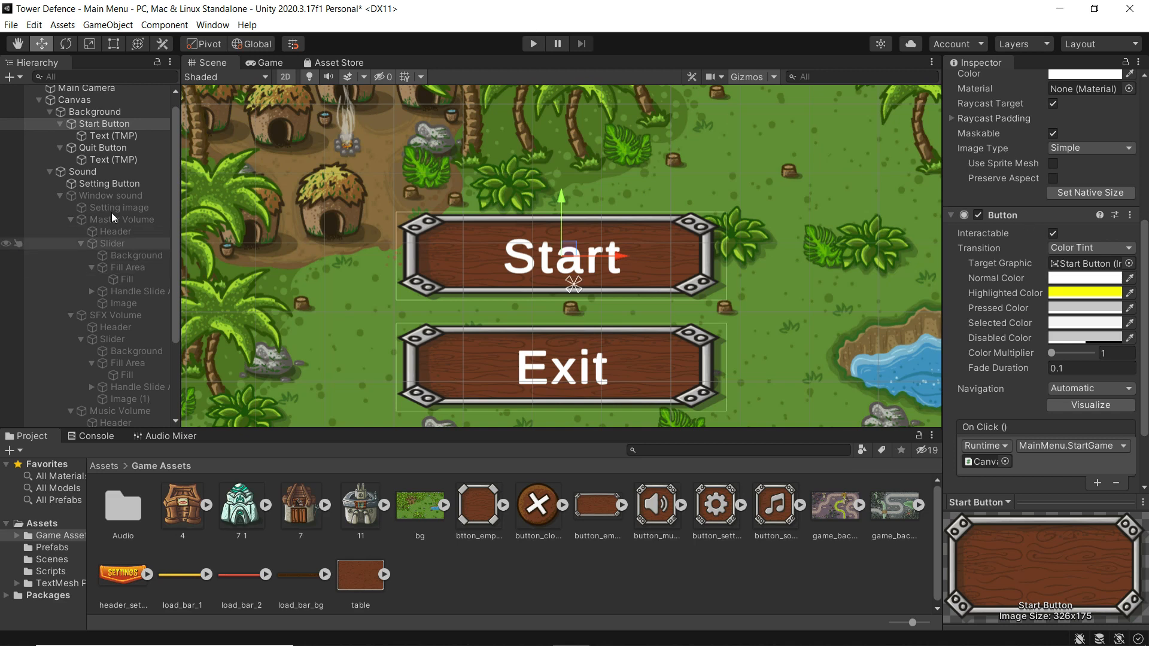
# - Set the Quit Button's Highlighted Color to yellow E6F800 and test the hover in Play mode
pyautogui.click(92, 147)
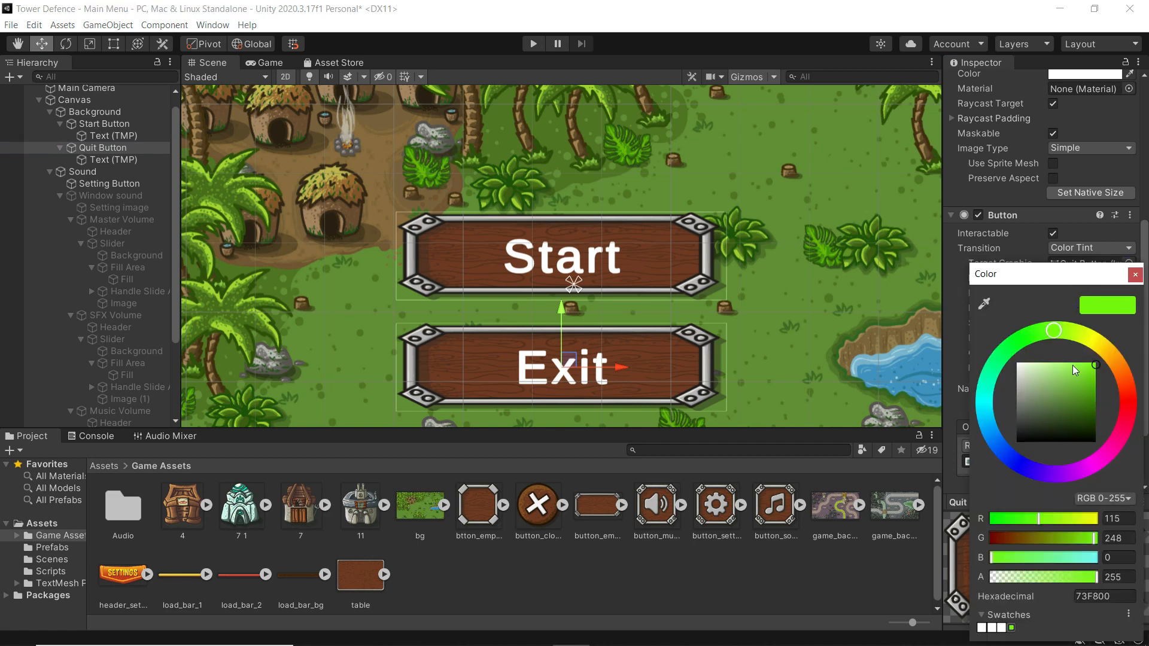
pyautogui.click(1086, 339)
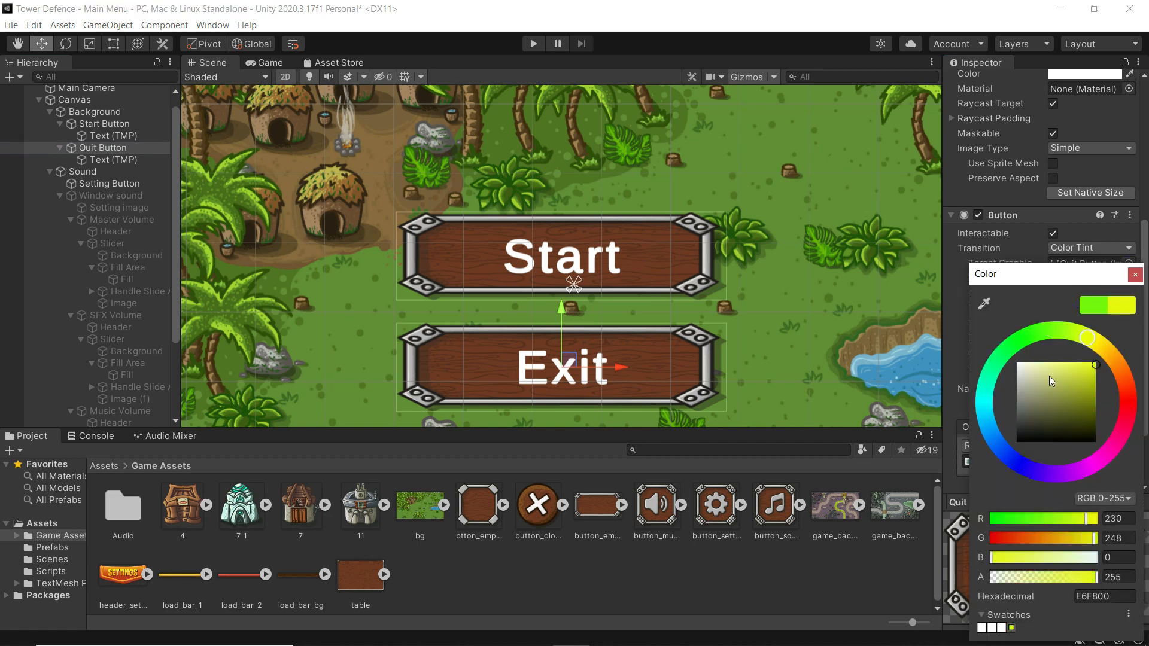
pyautogui.click(1135, 275)
pyautogui.click(536, 46)
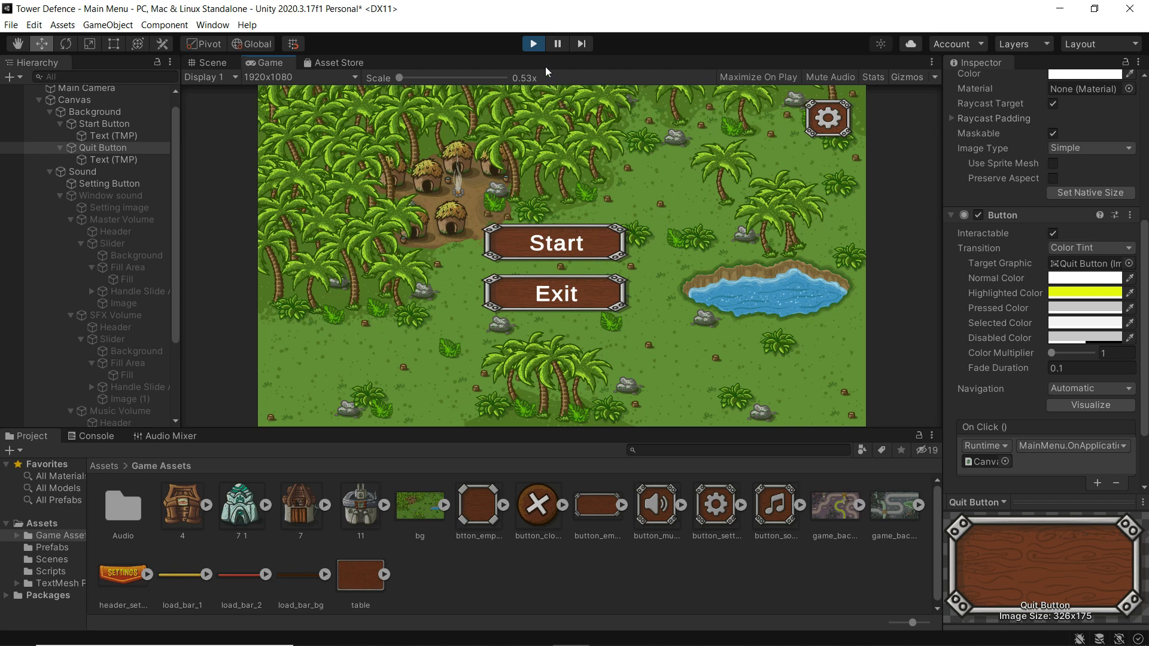
pyautogui.click(534, 43)
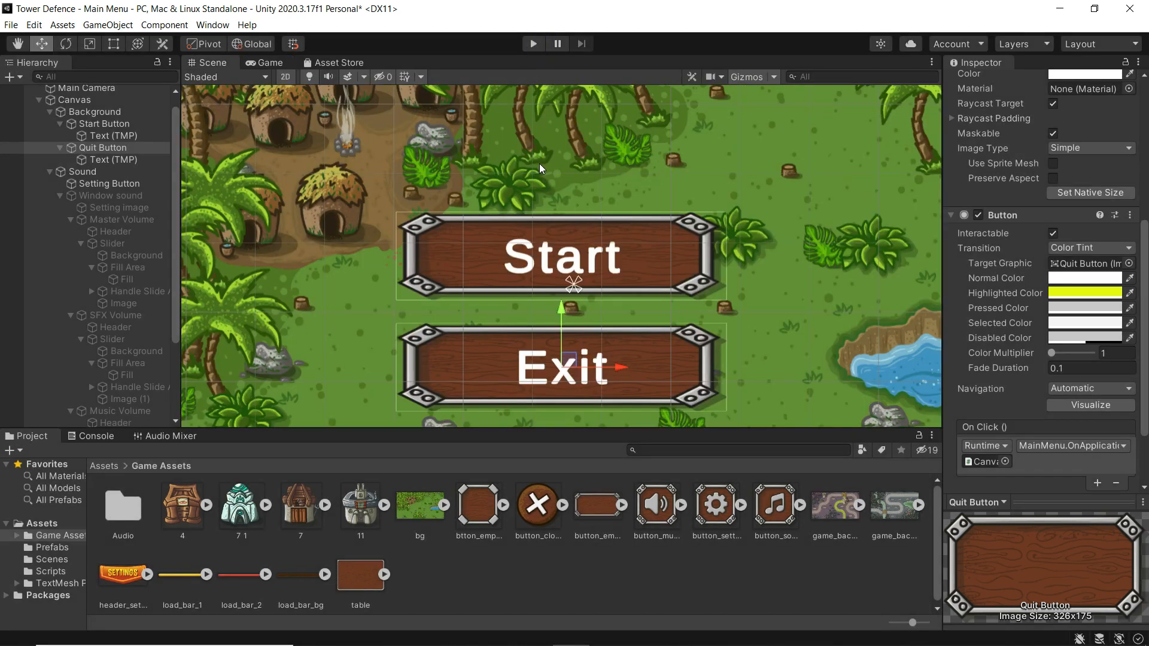